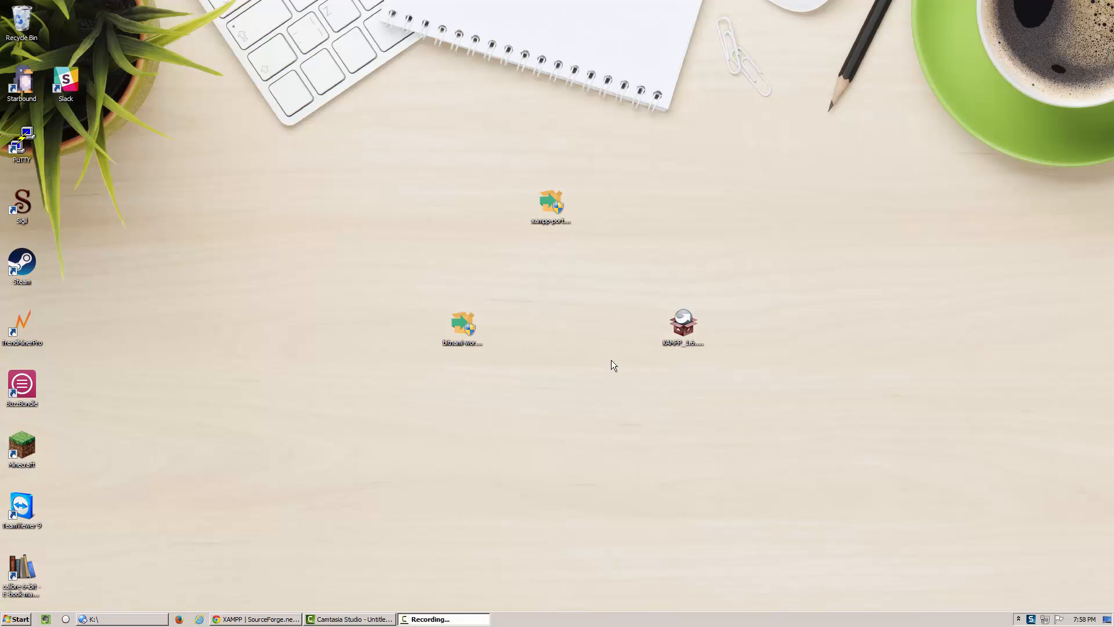
# - Point out the XAMPP portable and Bitnami WordPress installers on the desktop, then restore Chrome
pyautogui.click(548, 204)
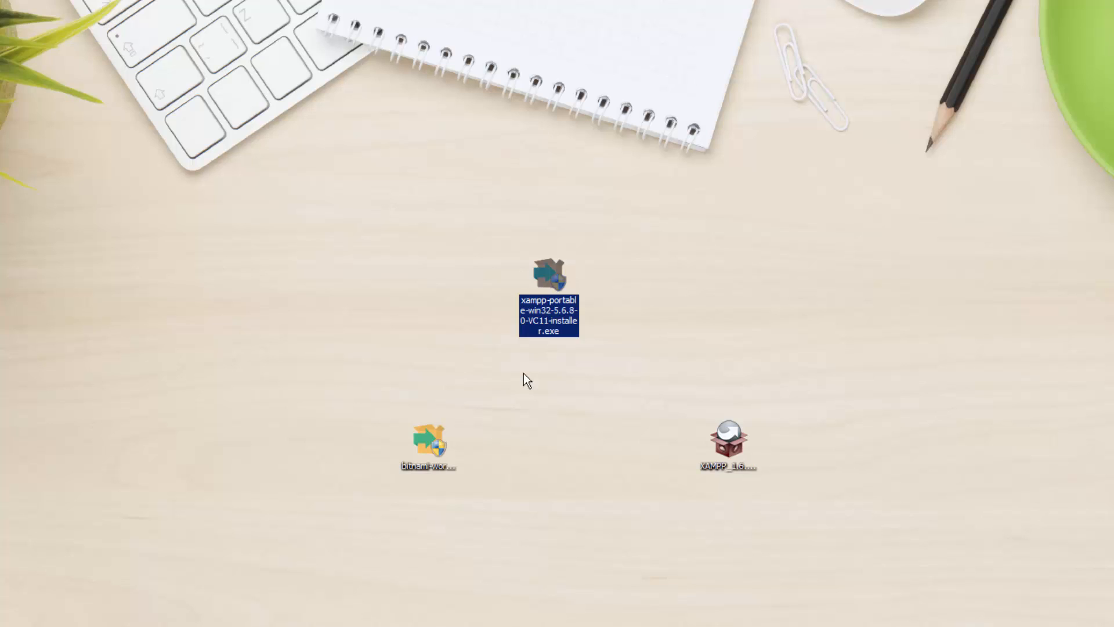
pyautogui.click(430, 436)
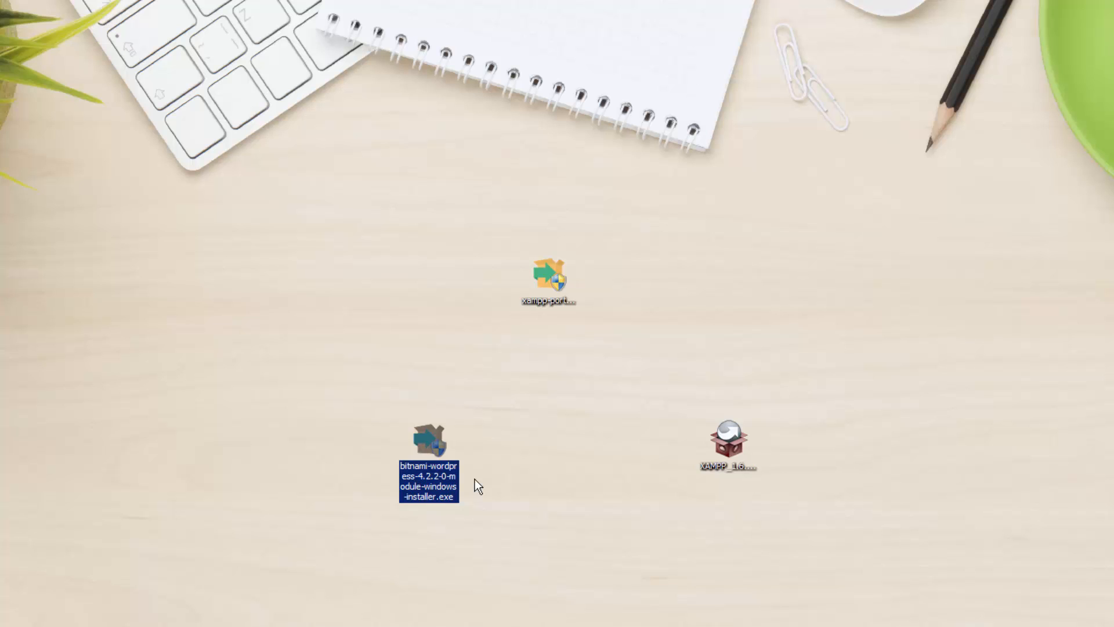
pyautogui.click(397, 626)
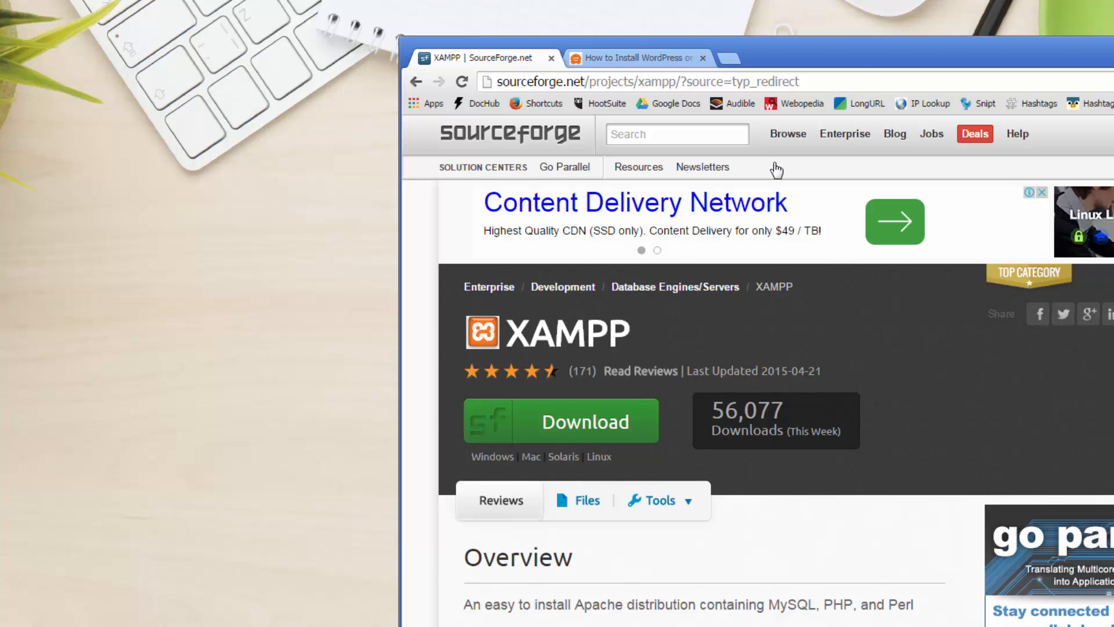
# - Load wordpress.org in a new Chrome tab, then minimize the browser
pyautogui.moveTo(857, 46); pyautogui.dragTo(629, 108)
pyautogui.hotkey('ctrl', 't')
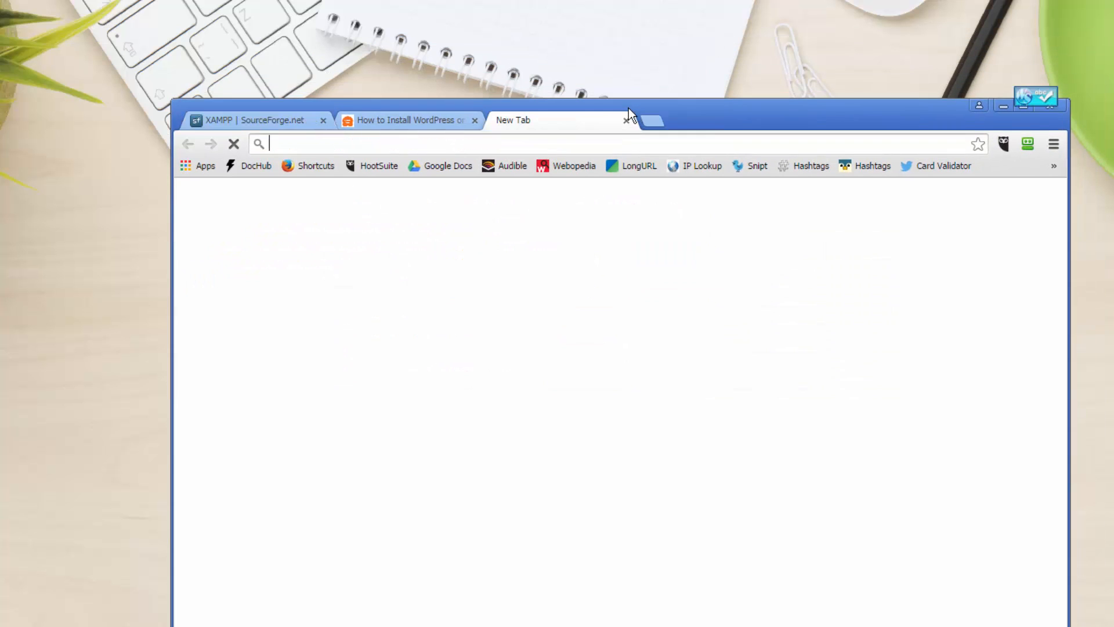
pyautogui.write('wordpress.org')
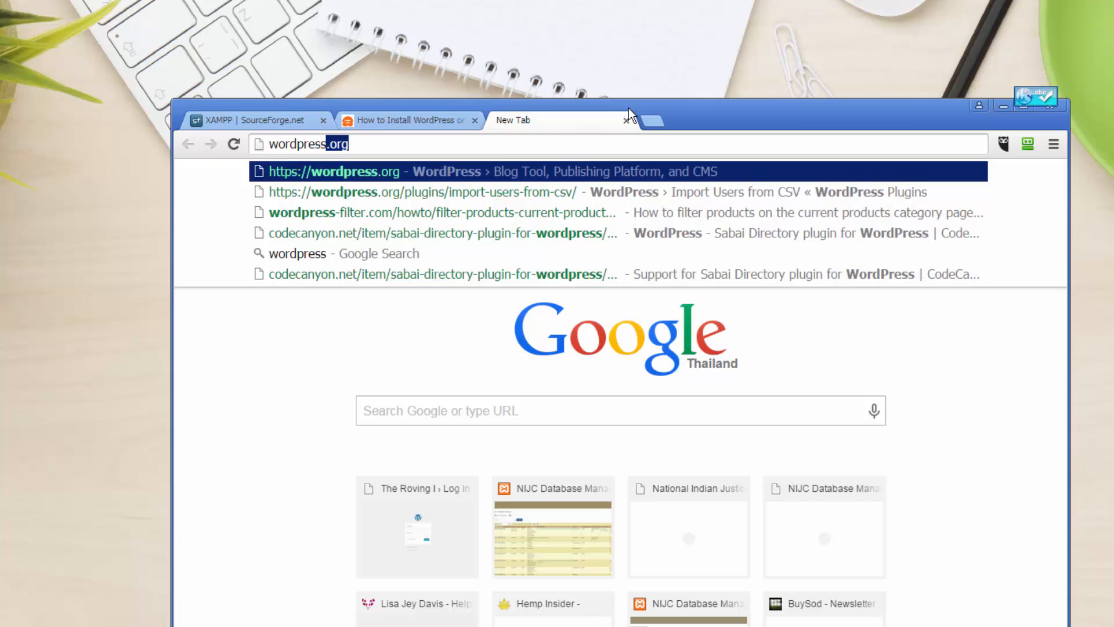
pyautogui.press('Return')
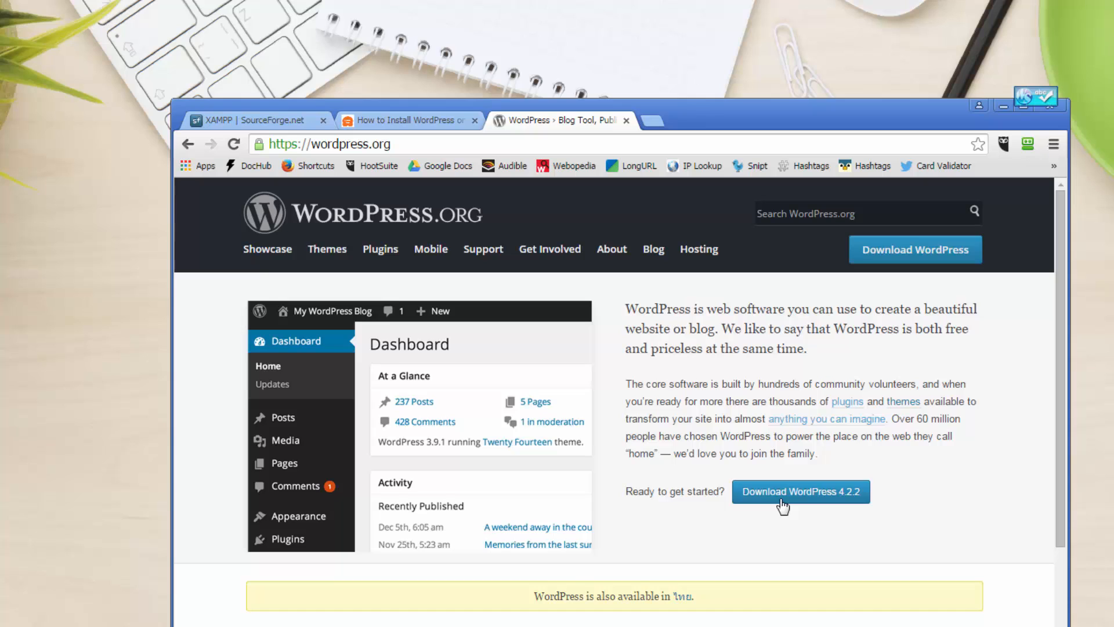
pyautogui.click(1003, 108)
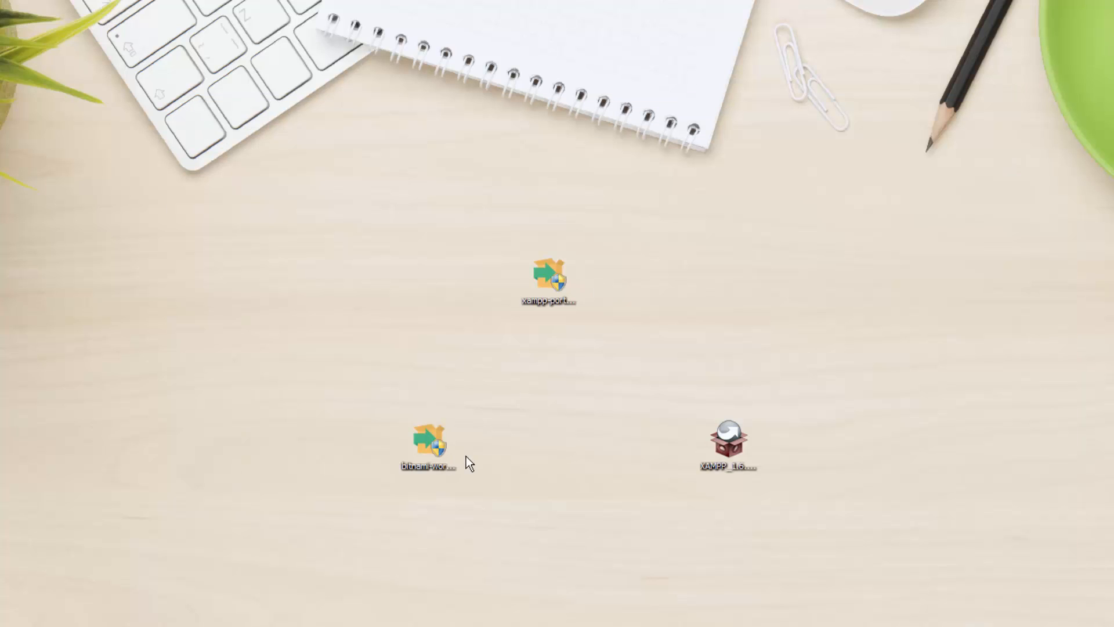
pyautogui.click(420, 468)
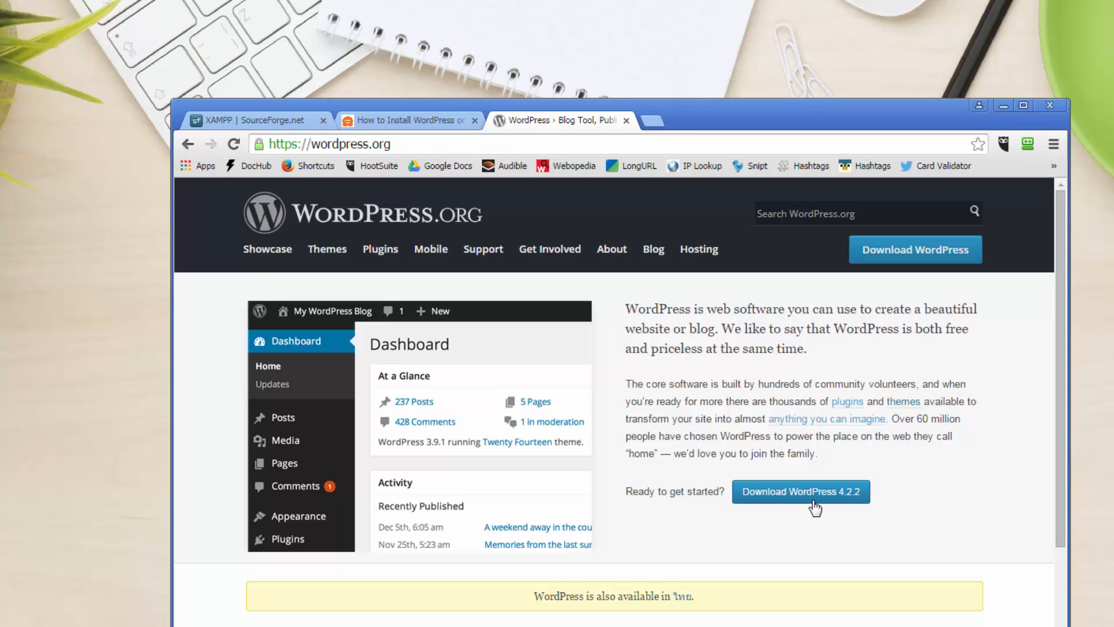
pyautogui.click(1003, 107)
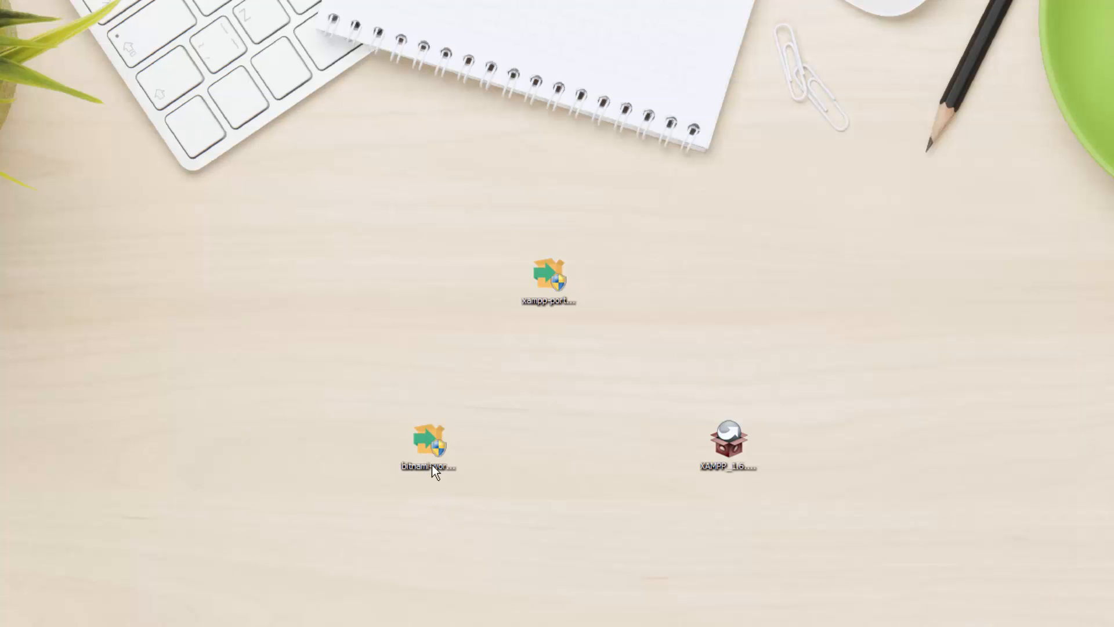
pyautogui.click(724, 451)
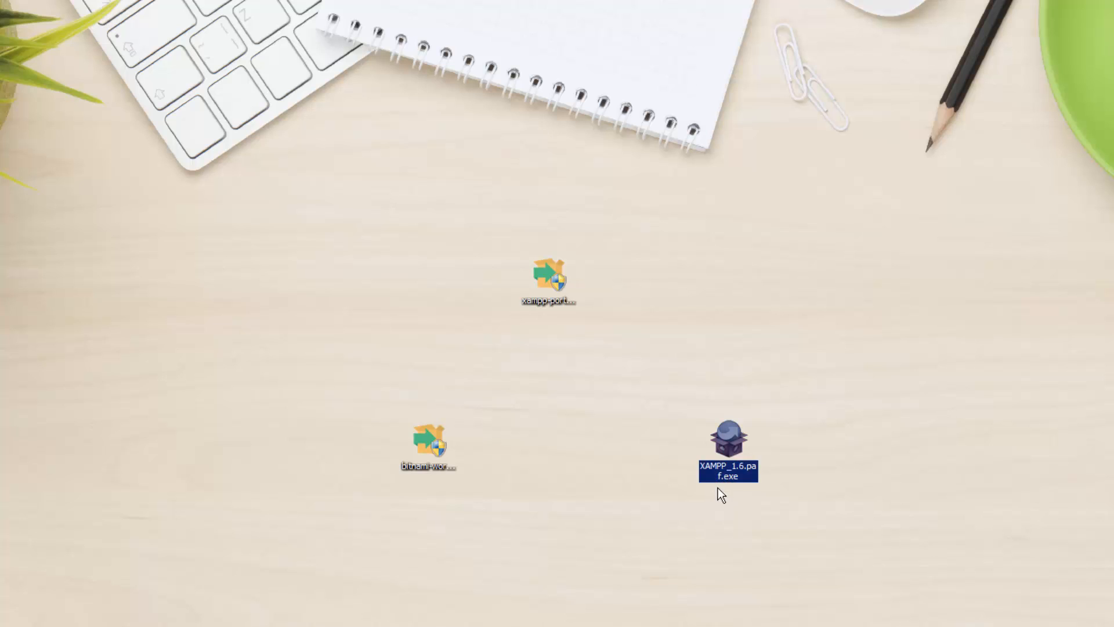
# - Check the file details of XAMPP_1.6.paf.exe and the other desktop installers
pyautogui.moveTo(703, 479)
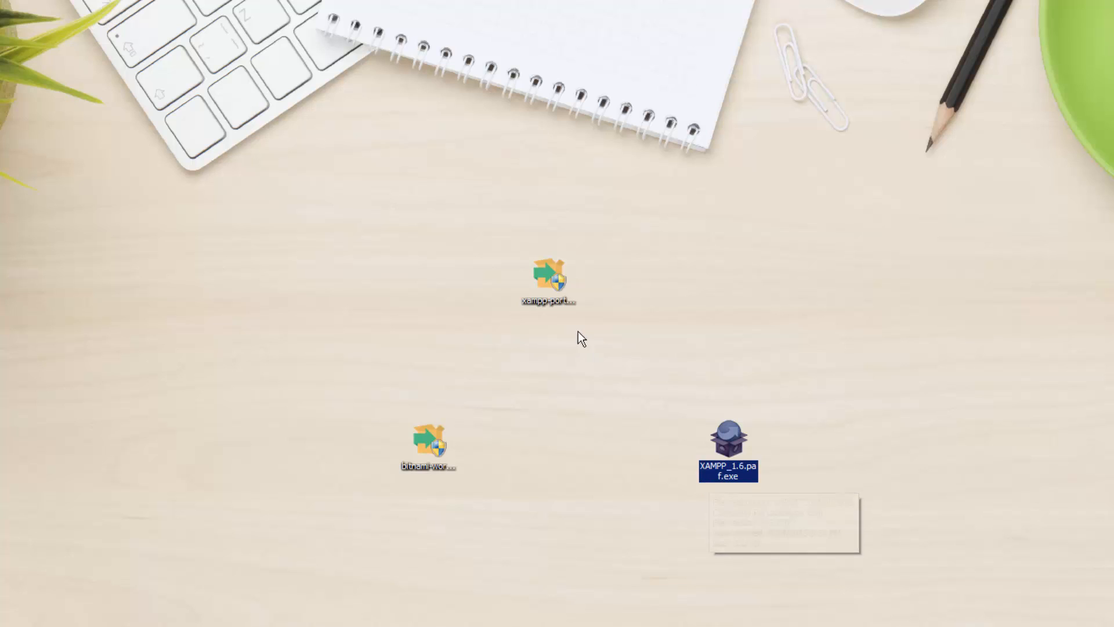
pyautogui.moveTo(567, 307)
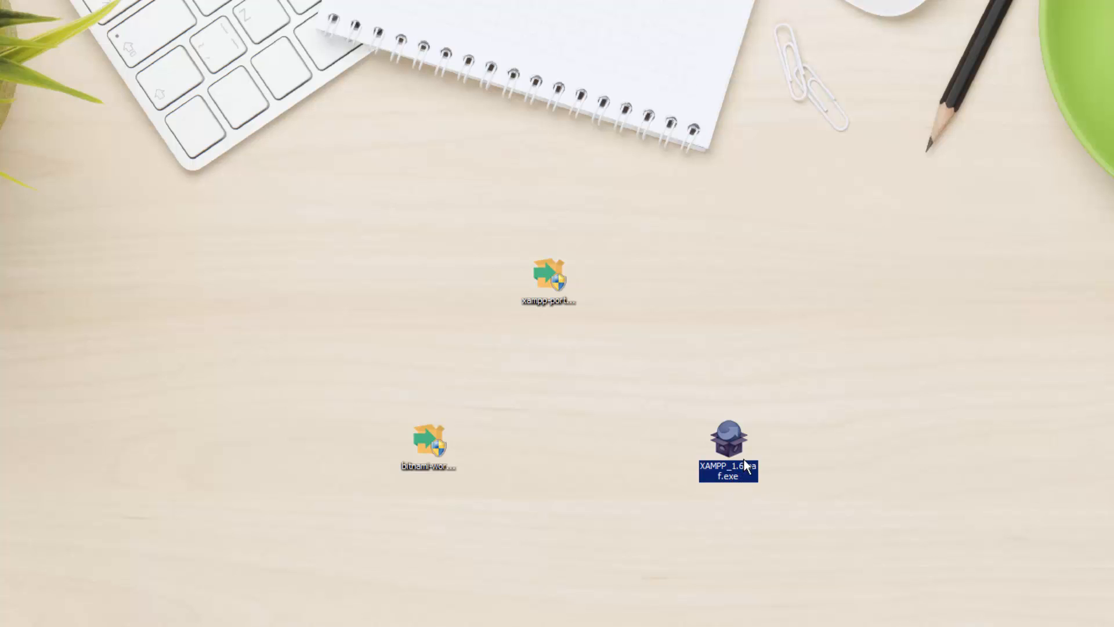
pyautogui.moveTo(746, 473)
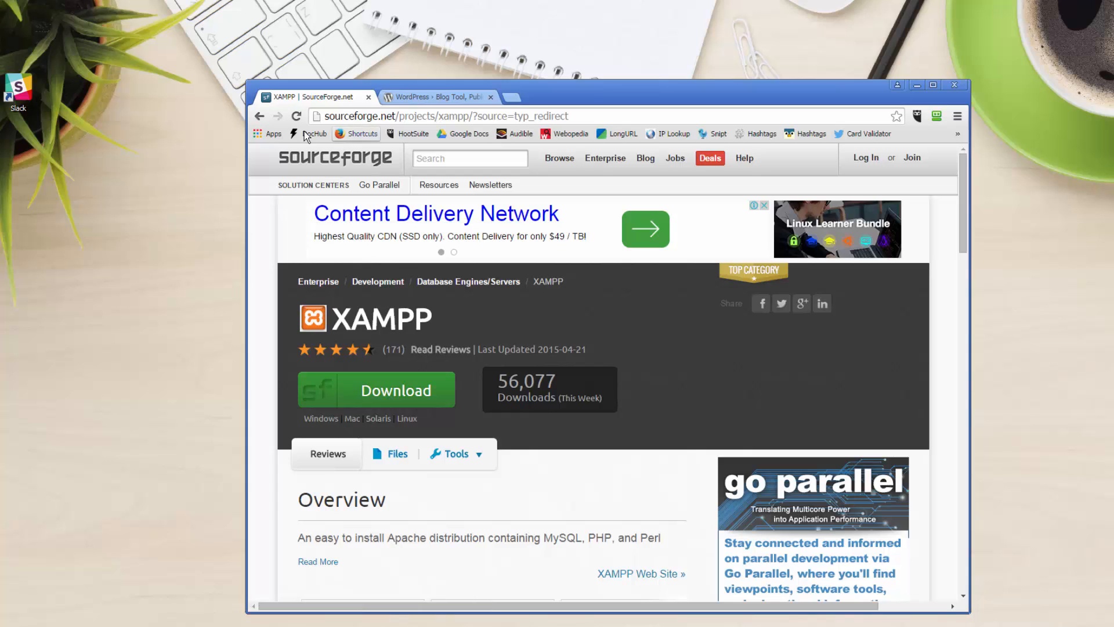
# - Go back five pages to apachefriends.org/download.html and scroll to the top
pyautogui.click(260, 116)
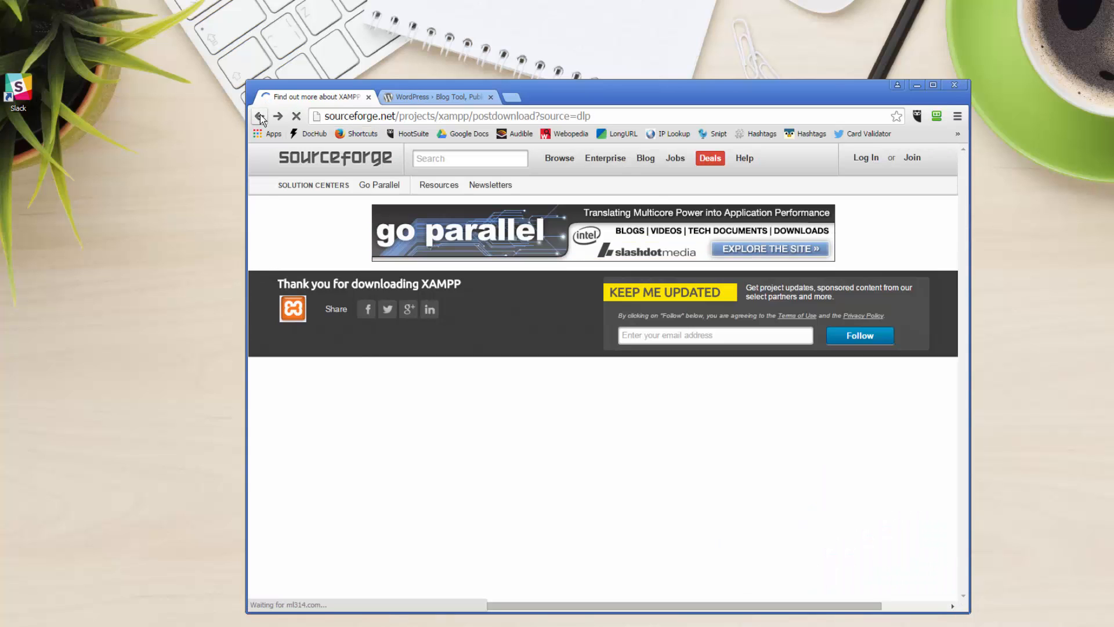
pyautogui.click(260, 116)
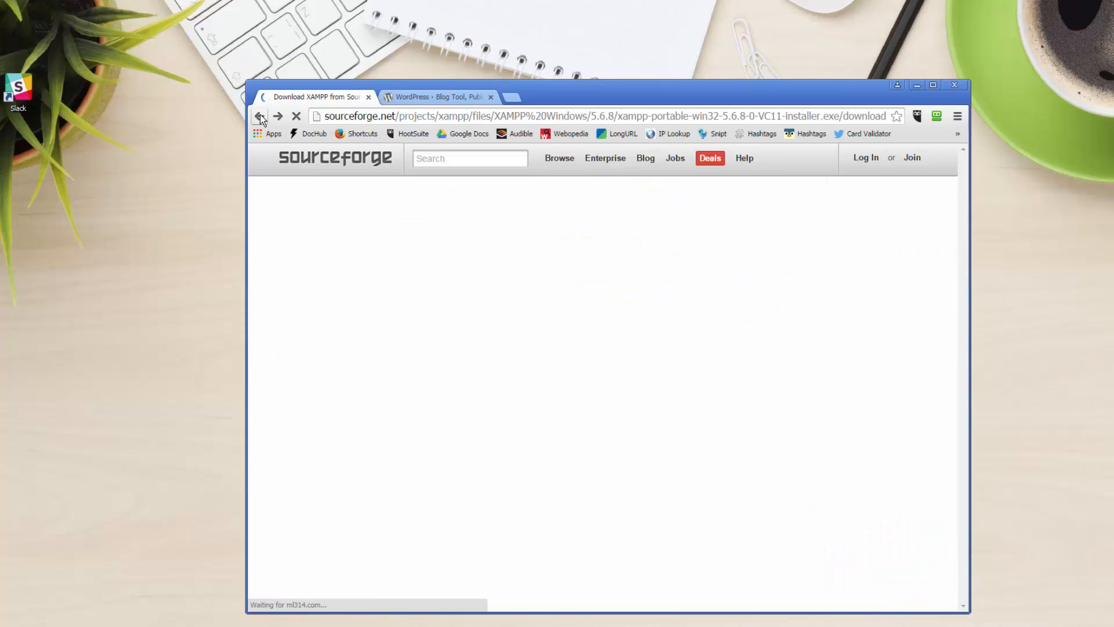
pyautogui.click(260, 116)
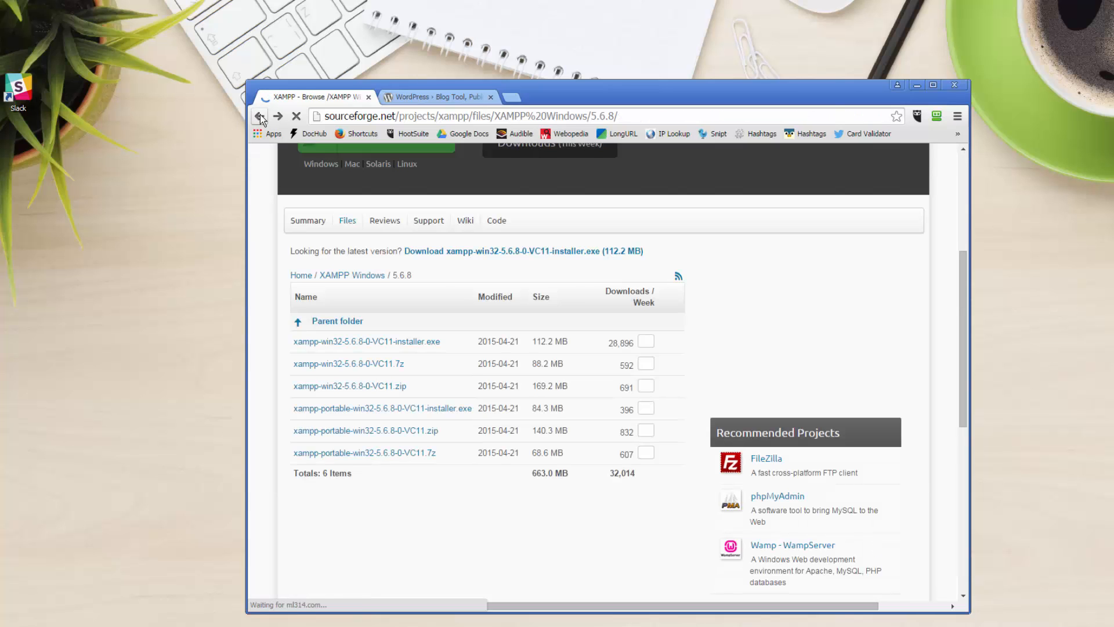
pyautogui.click(260, 116)
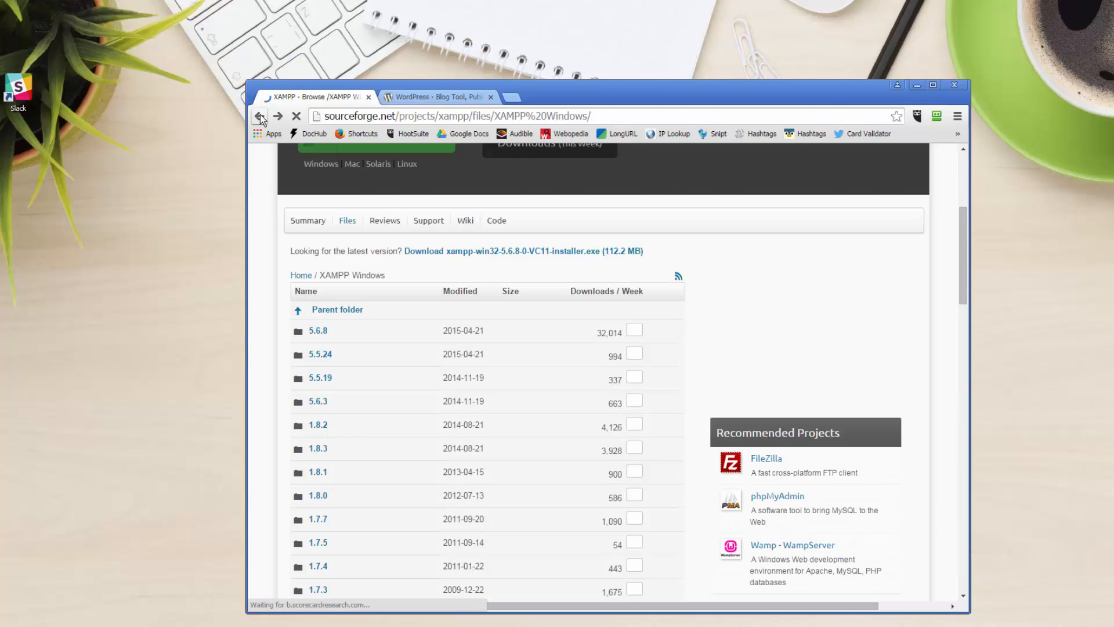
pyautogui.click(260, 115)
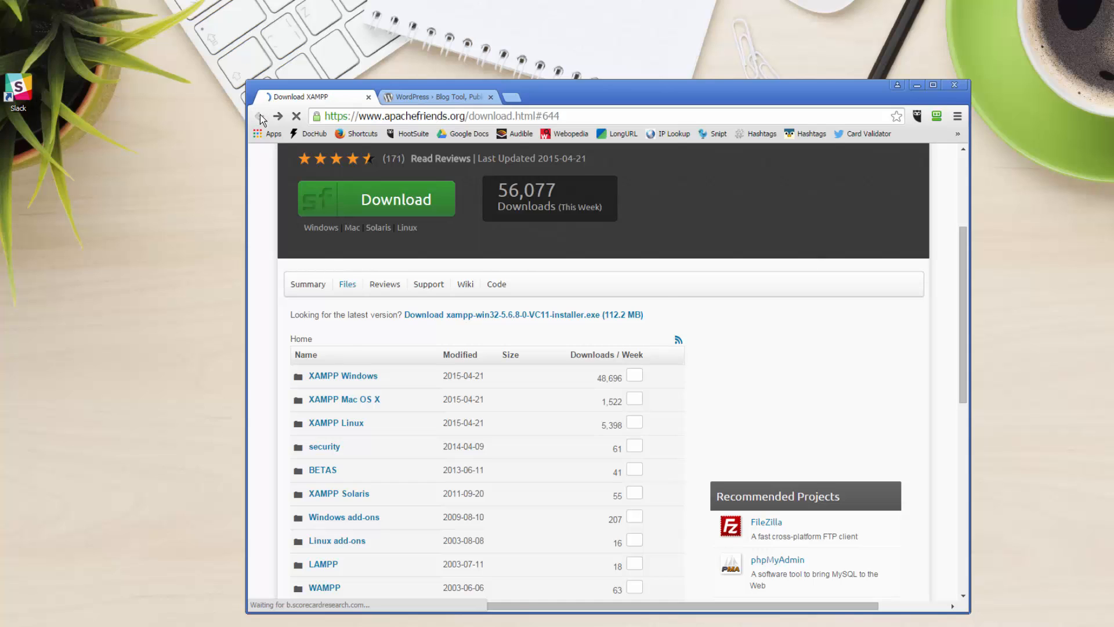
pyautogui.scroll(15, 618, 374)
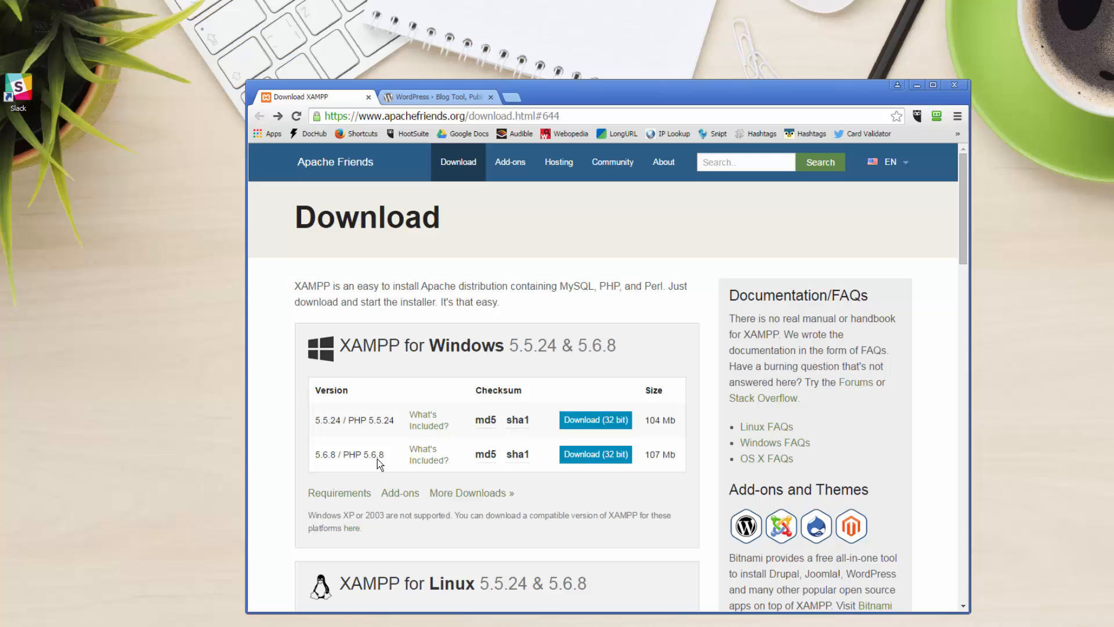
# - Browse More Downloads > XAMPP Windows > 5.6.8 on SourceForge, then go back two pages
pyautogui.click(467, 495)
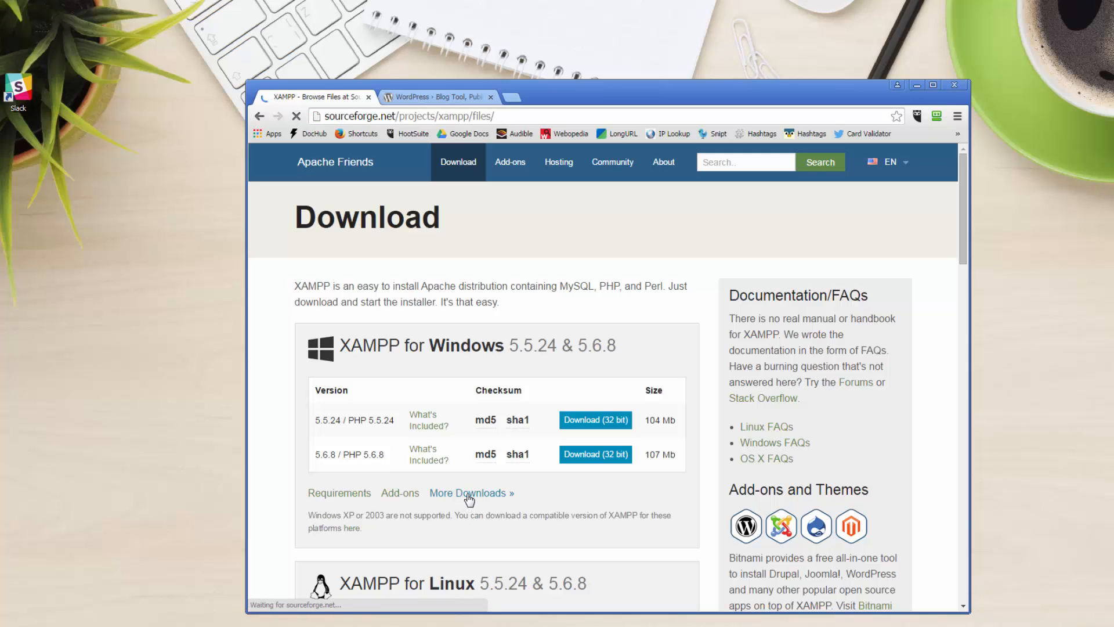
pyautogui.scroll(-2, 527, 474)
pyautogui.scroll(-2, 529, 479)
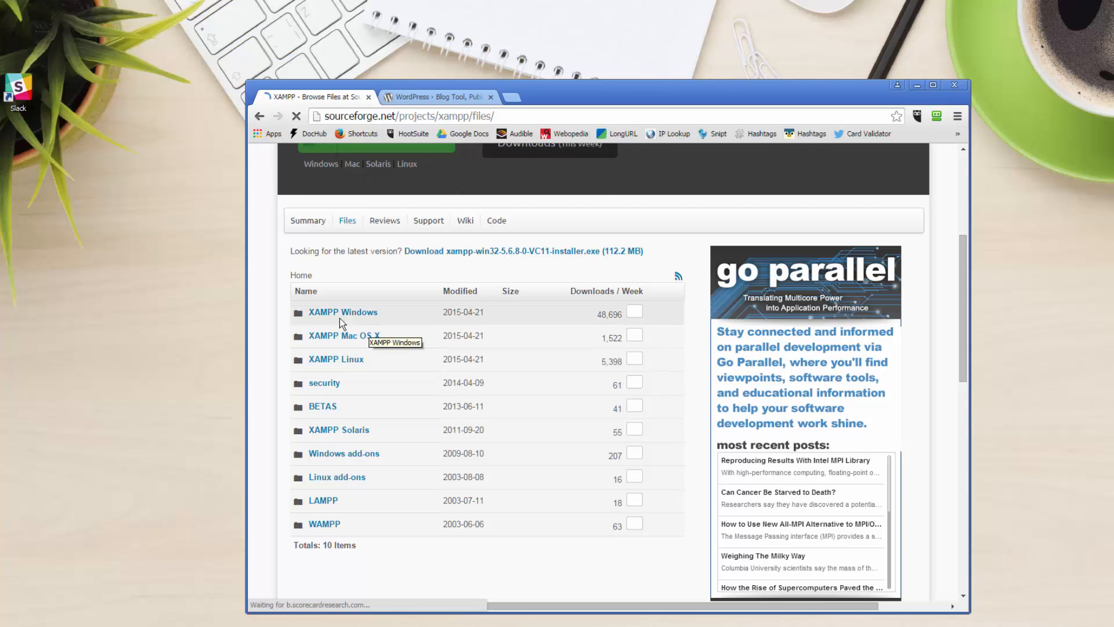
pyautogui.click(326, 312)
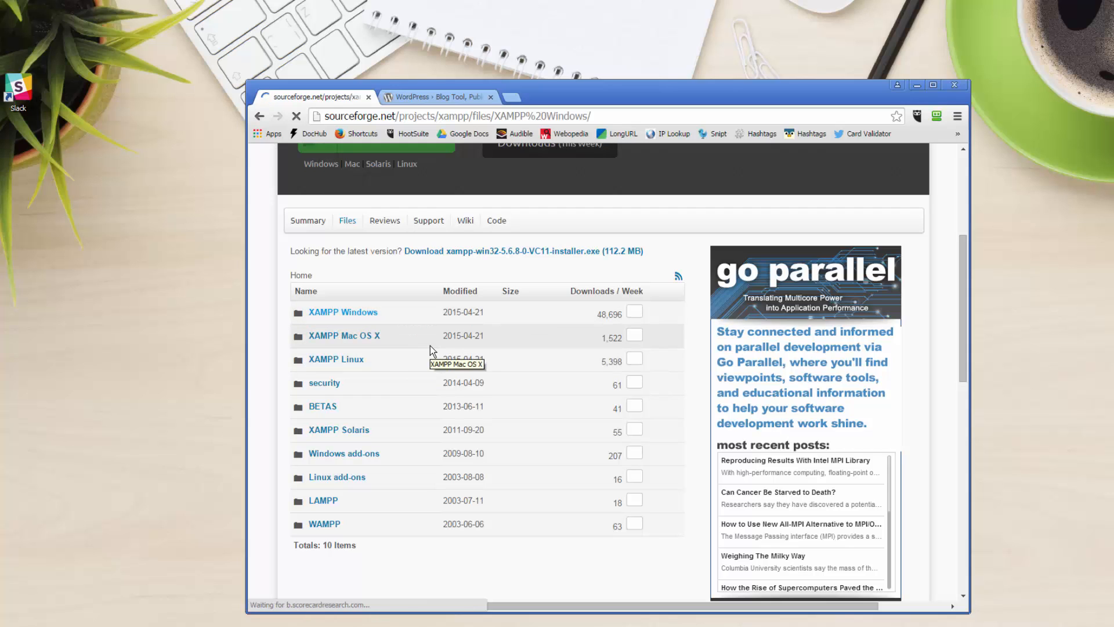
pyautogui.scroll(-4, 432, 350)
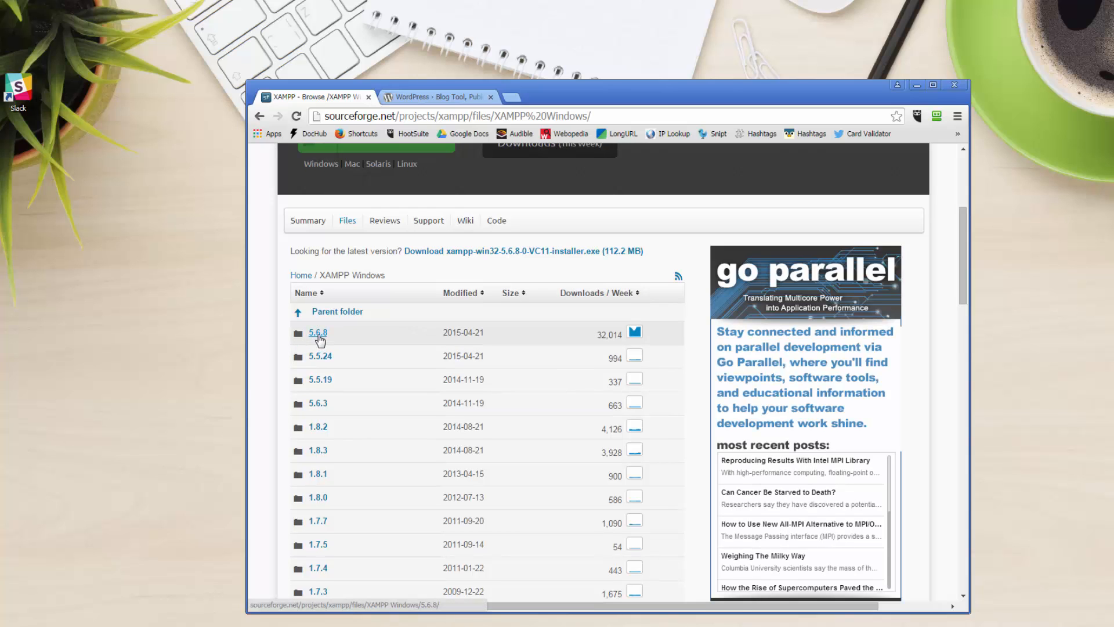
pyautogui.click(319, 339)
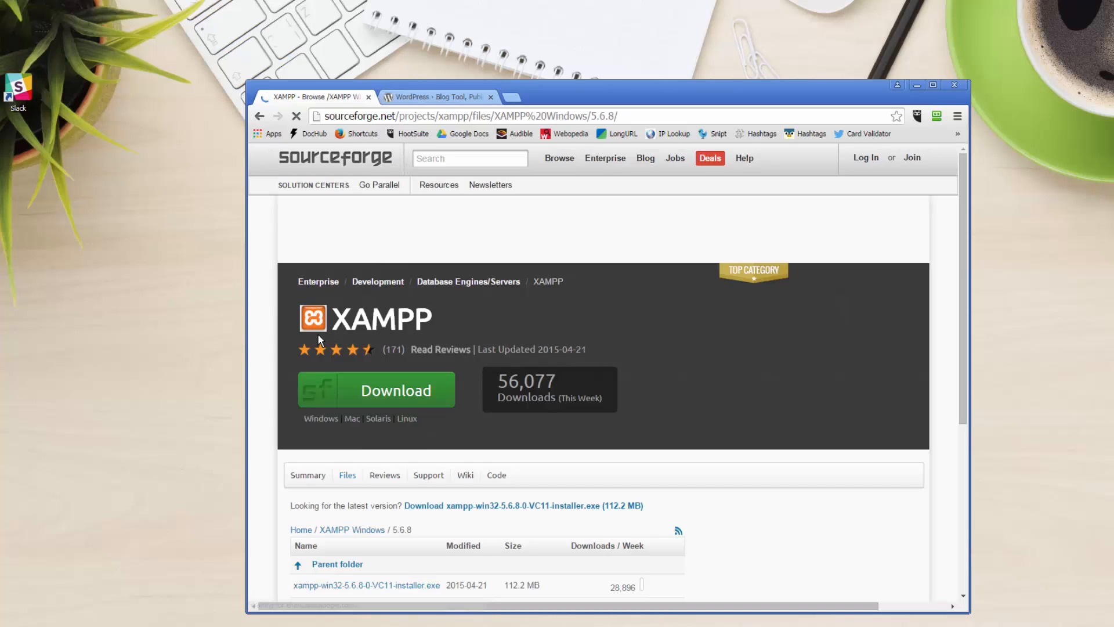
pyautogui.scroll(-3, 429, 404)
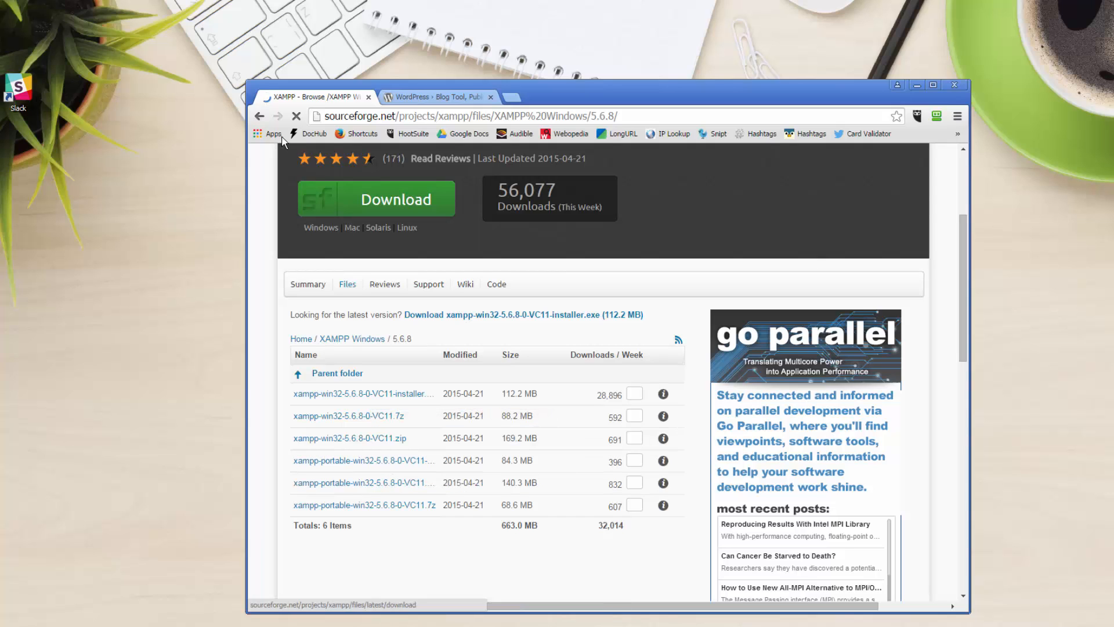
pyautogui.click(259, 118)
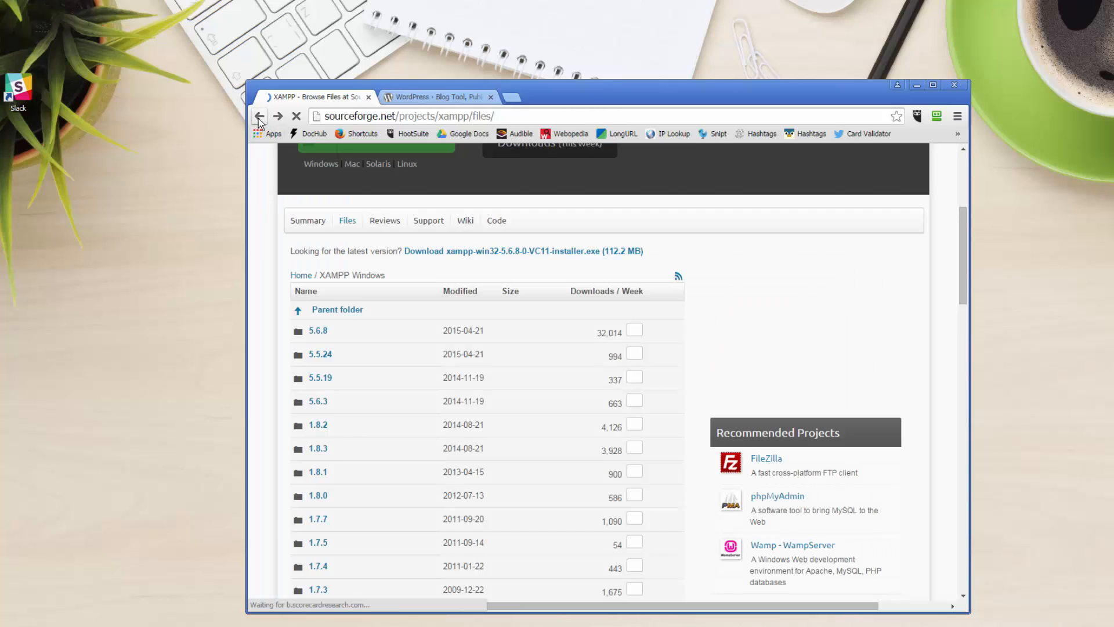
pyautogui.click(259, 119)
pyautogui.click(259, 118)
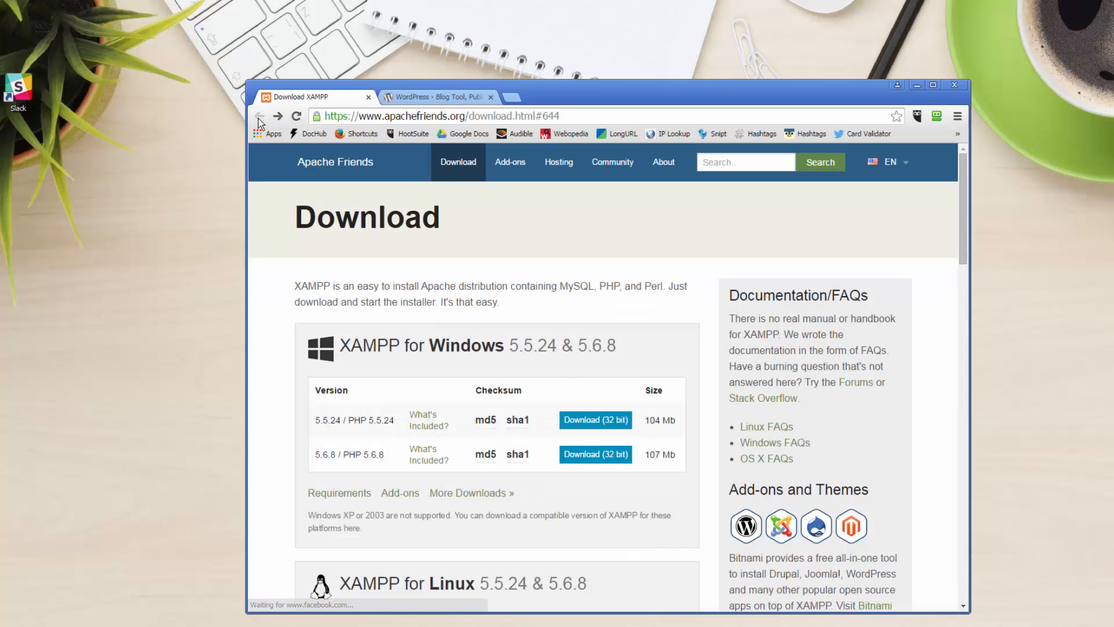
pyautogui.scroll(-4, 356, 250)
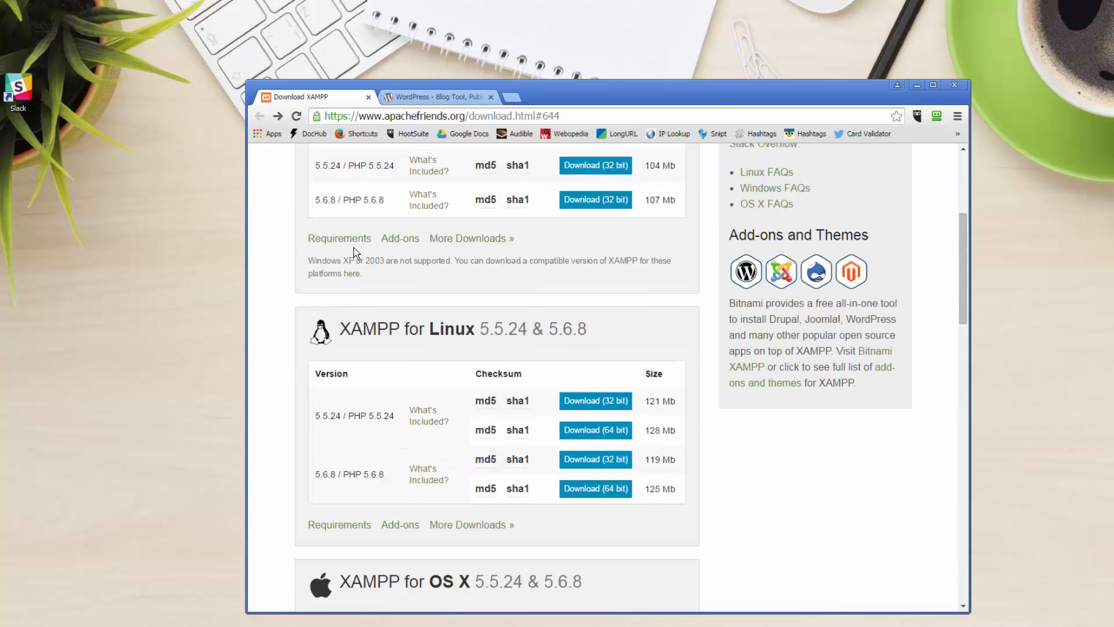
pyautogui.scroll(-12, 355, 253)
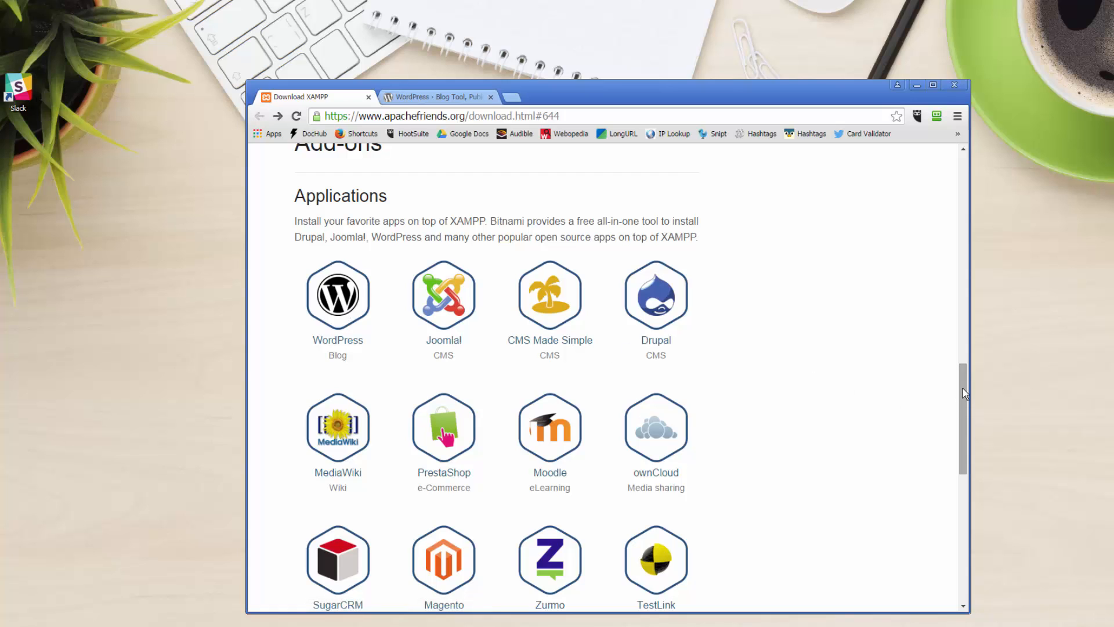
pyautogui.moveTo(963, 389); pyautogui.dragTo(970, 161)
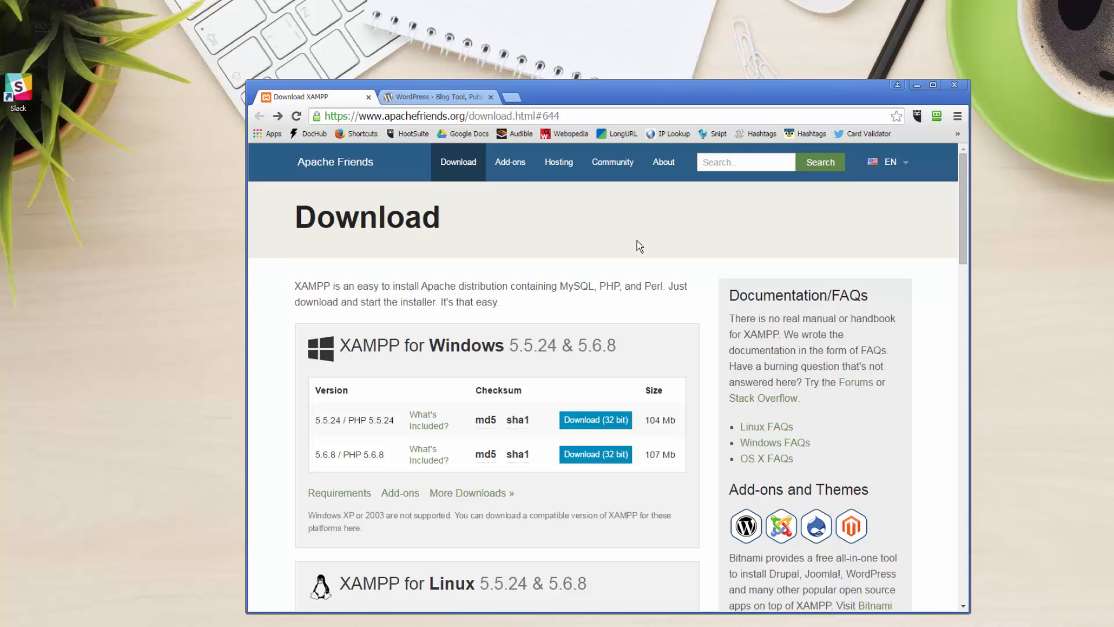
# - Launch xampp-portable-win32-5.6.8-0-VC11 from the desktop and continue past the antivirus warning
pyautogui.click(916, 86)
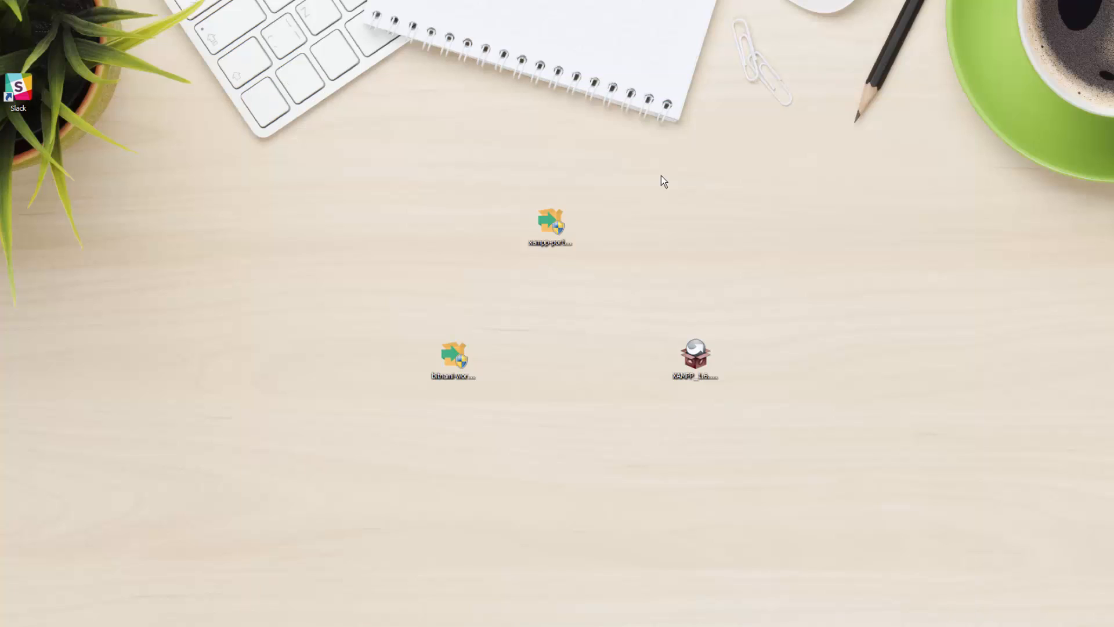
pyautogui.click(552, 229)
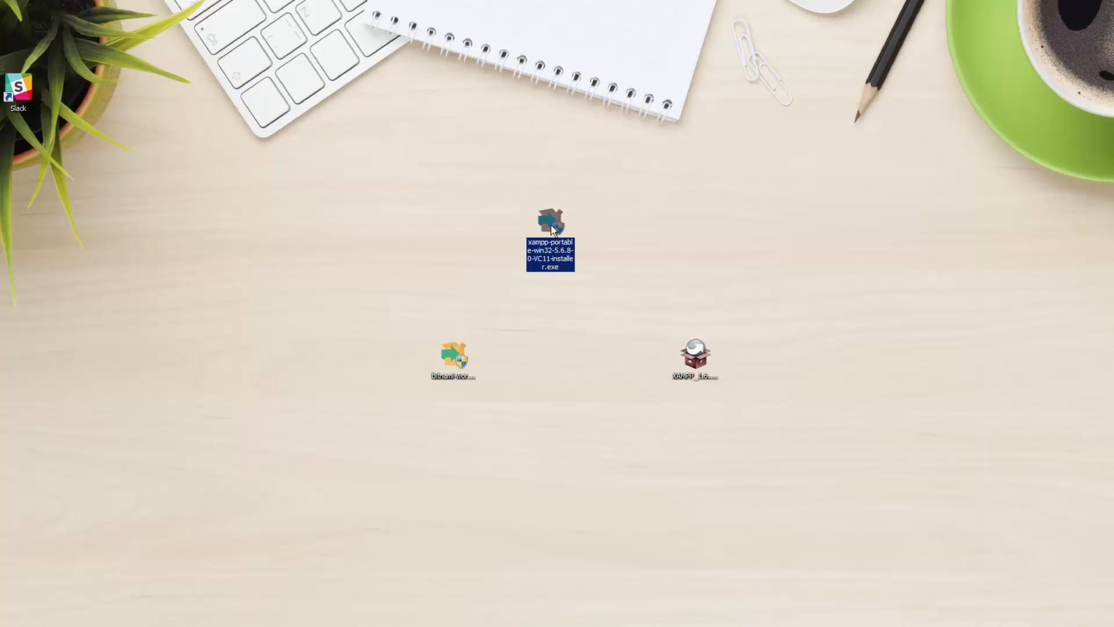
pyautogui.doubleClick(551, 230)
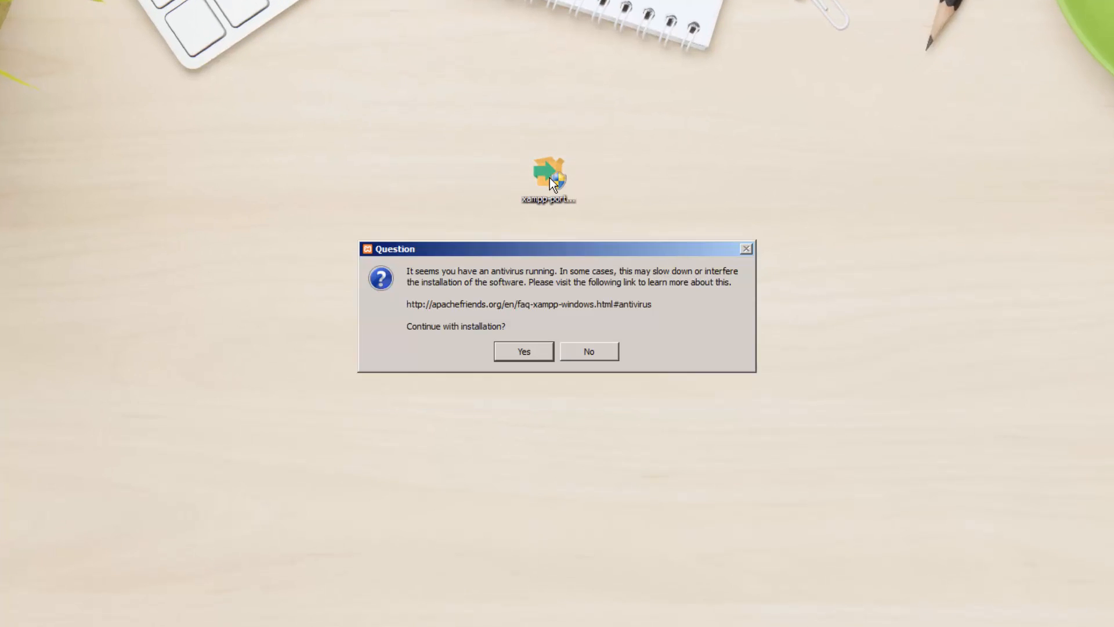
pyautogui.click(521, 353)
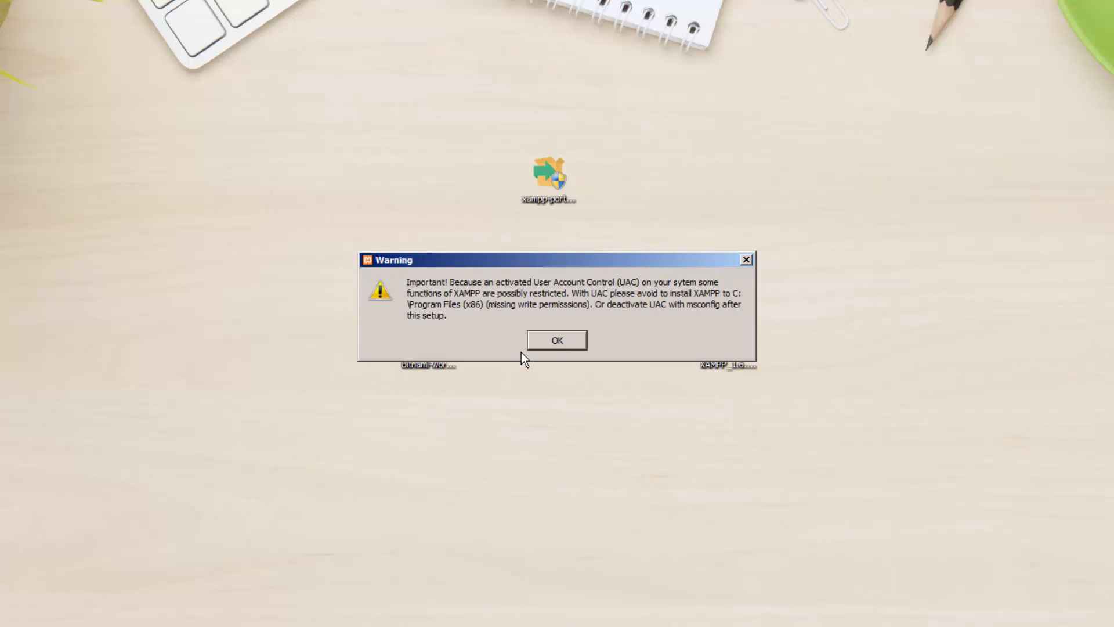
# - Dismiss the UAC warning and keep all default XAMPP components
pyautogui.click(551, 341)
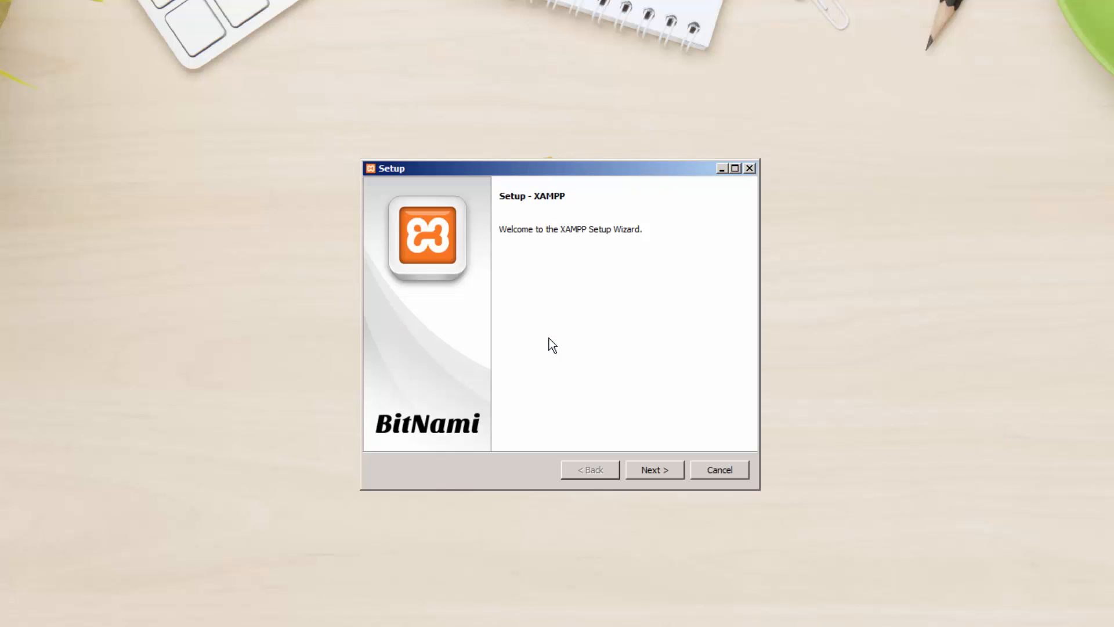
pyautogui.click(652, 472)
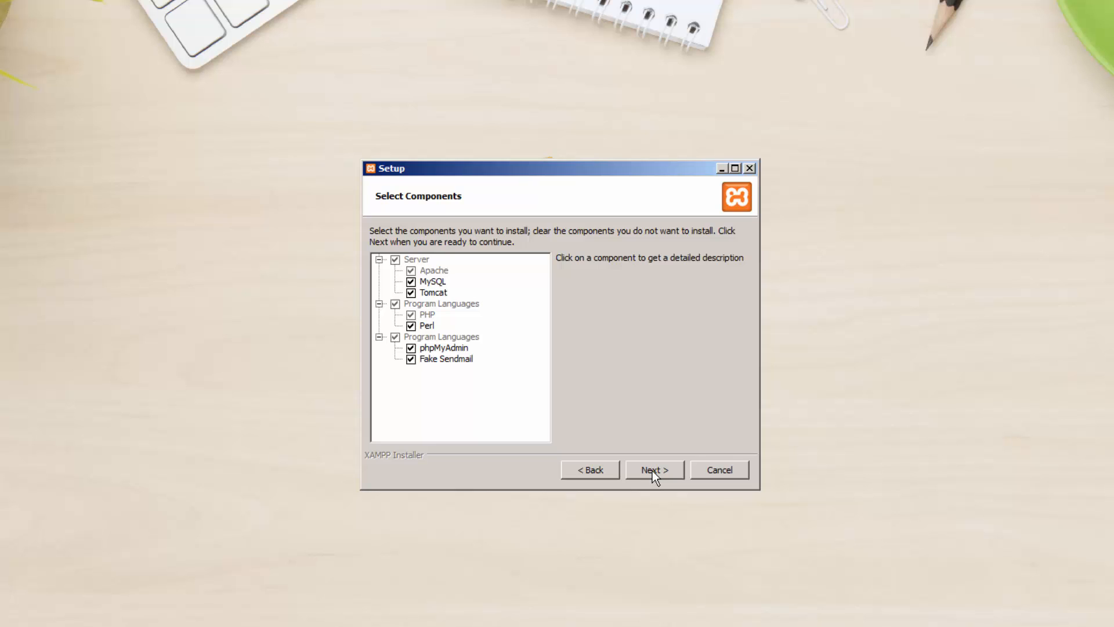
pyautogui.click(652, 471)
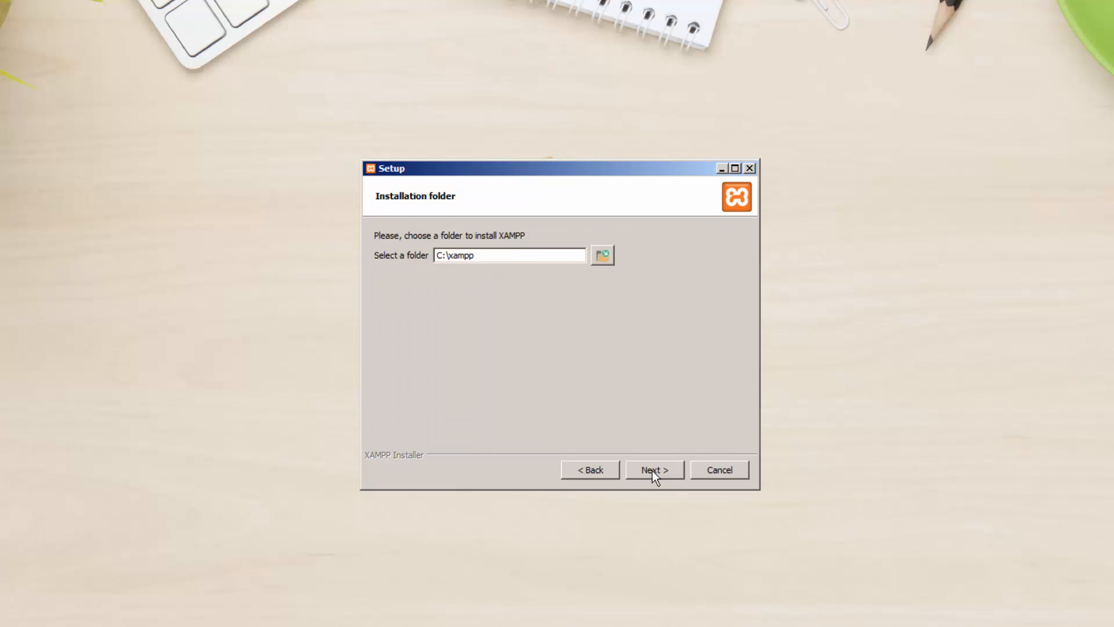
# - Set the installation folder to K:\xampp on the last removable disk
pyautogui.click(610, 261)
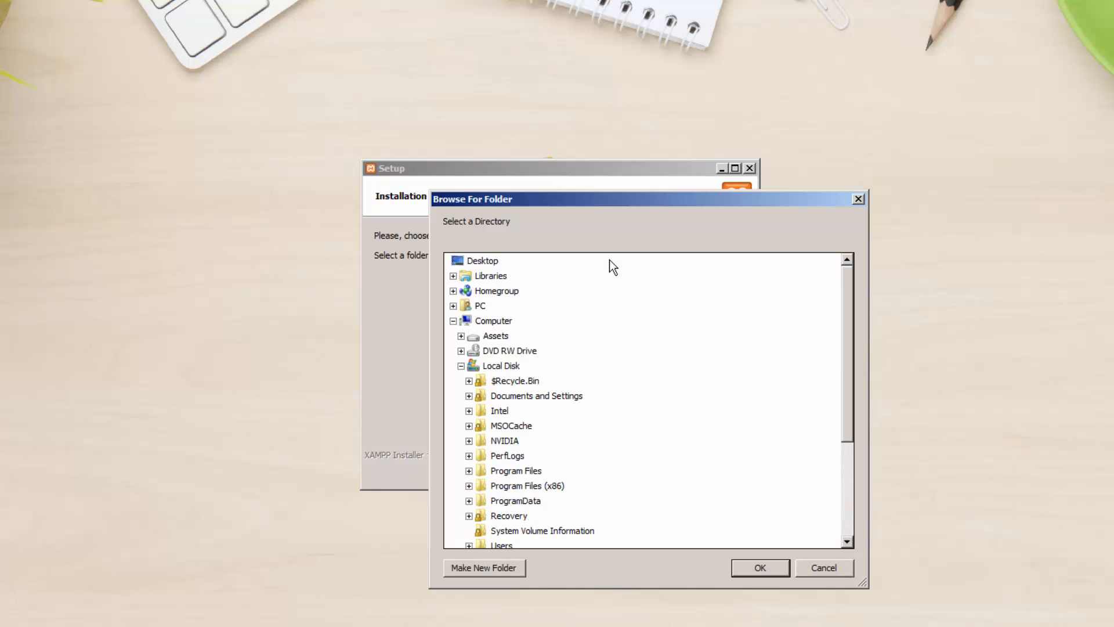
pyautogui.click(500, 366)
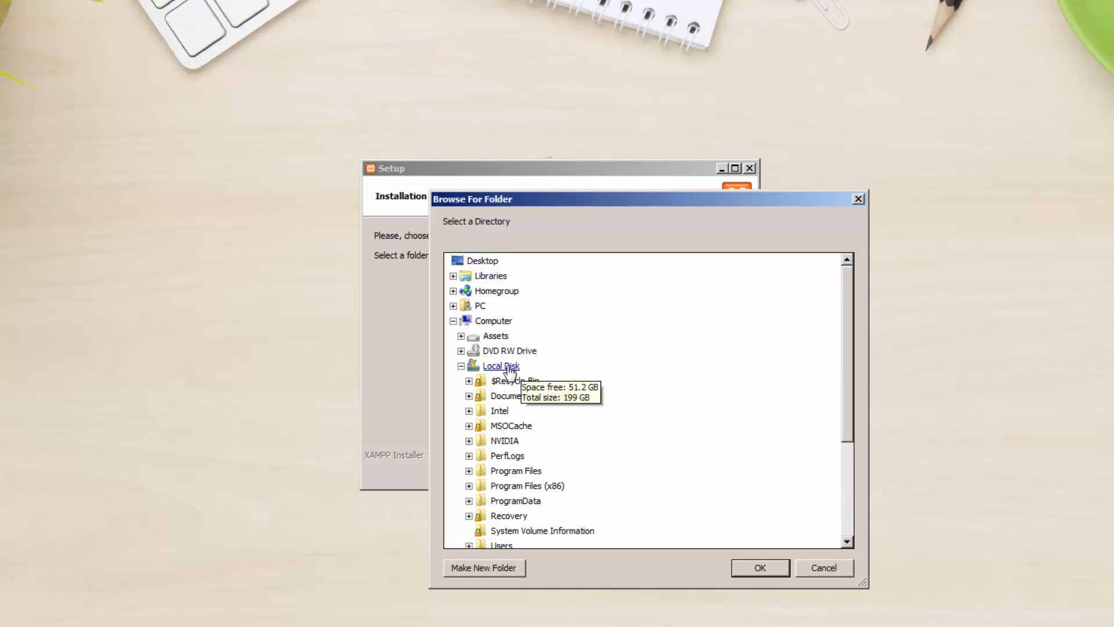
pyautogui.click(461, 366)
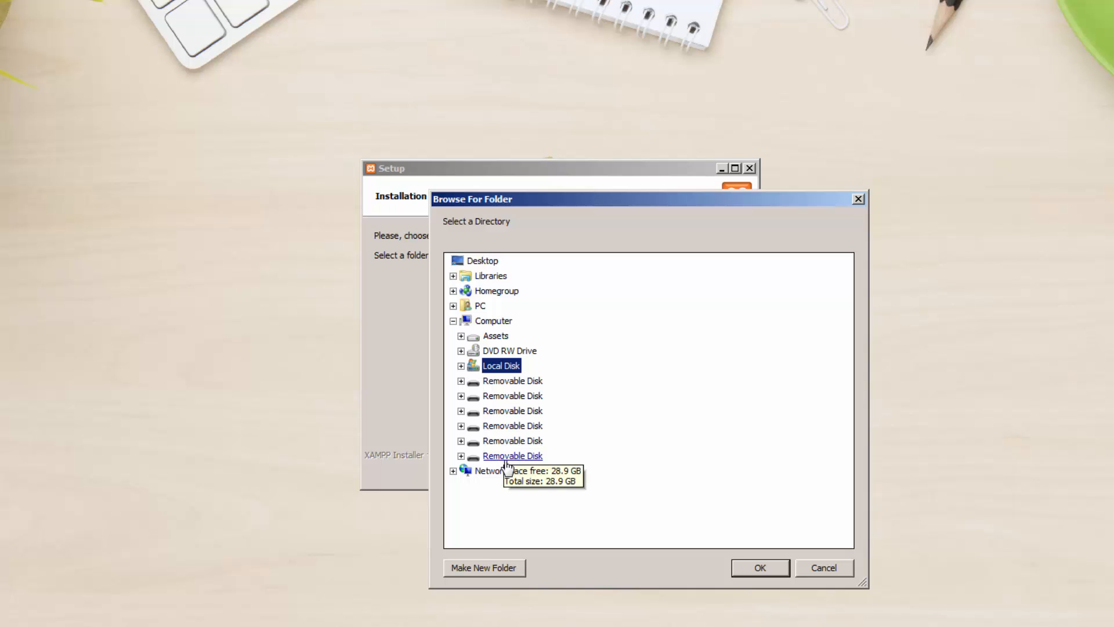
pyautogui.click(461, 456)
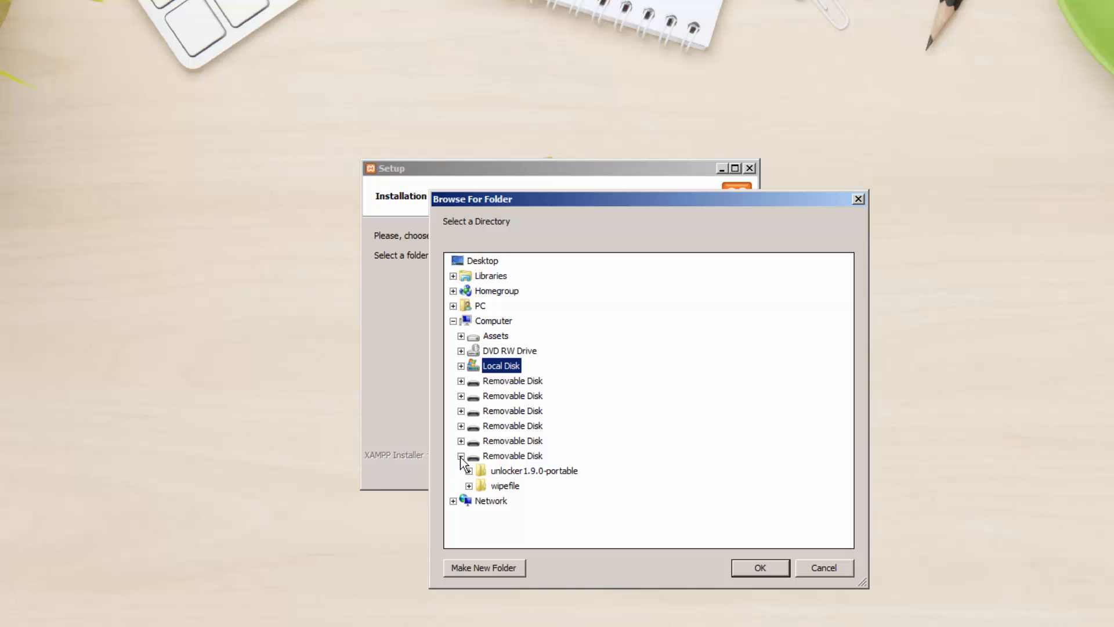
pyautogui.click(514, 457)
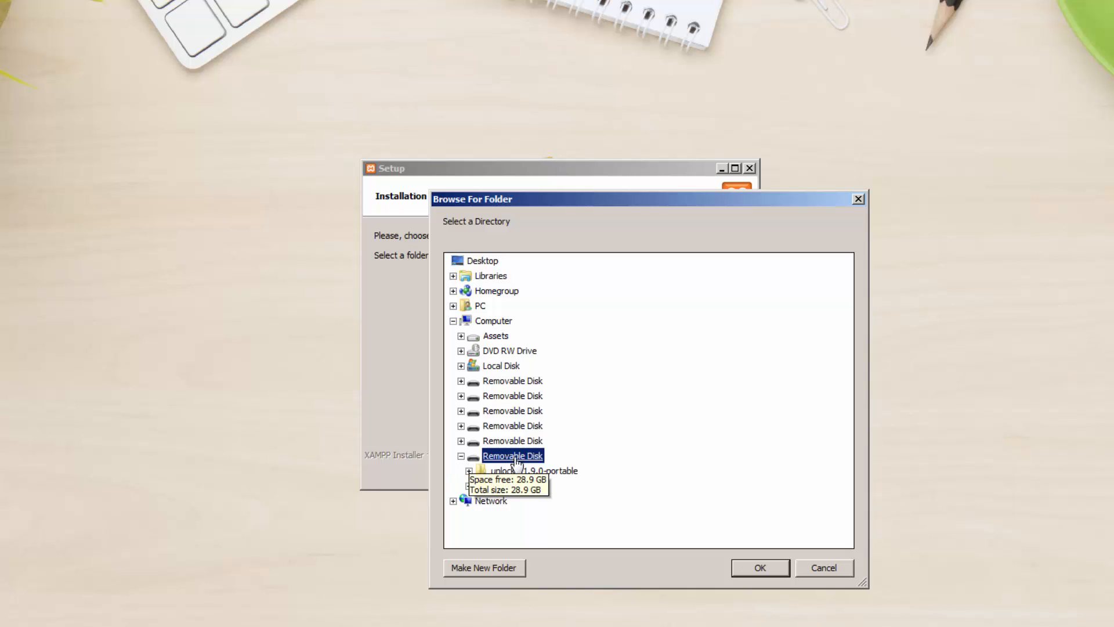
pyautogui.click(748, 562)
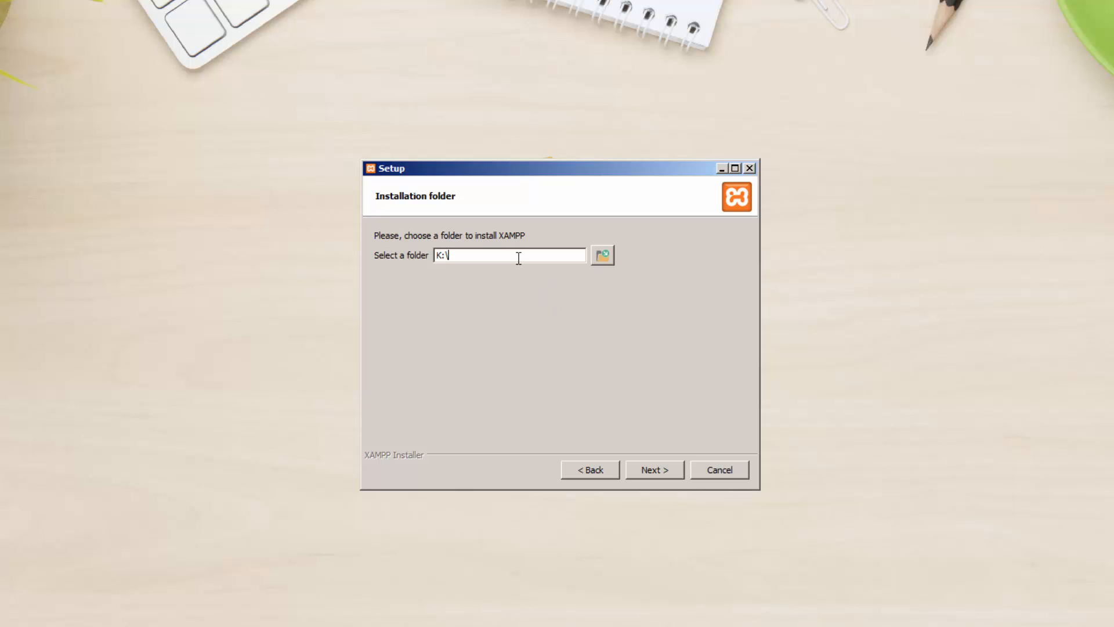
pyautogui.write('xampp')
# - Install XAMPP into K:\xampp and finish the wizard with the Control Panel left unchecked
pyautogui.click(655, 471)
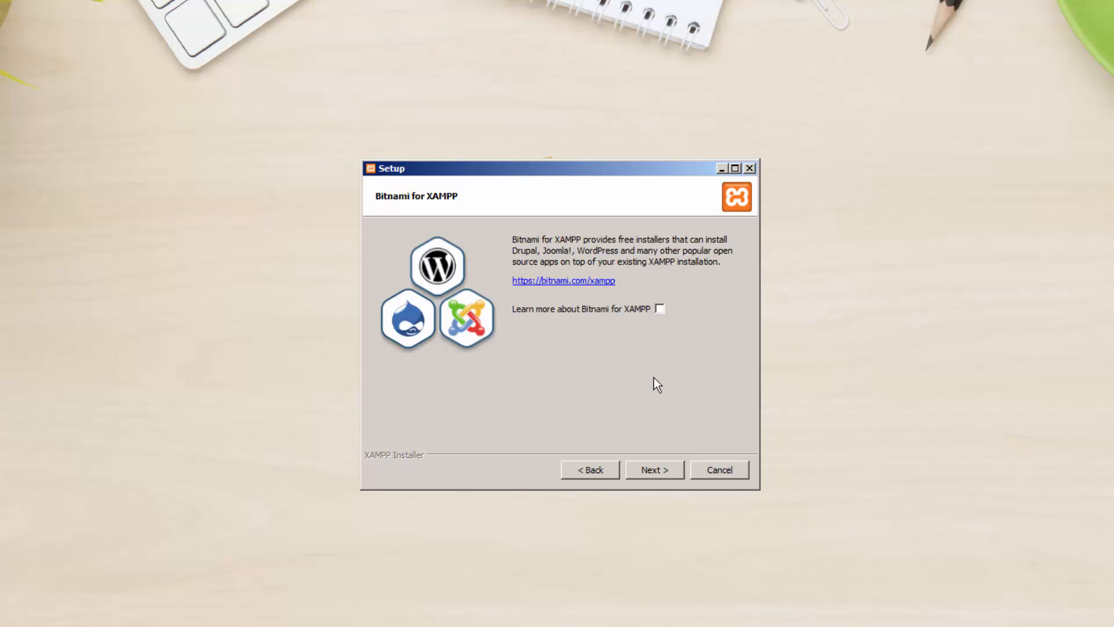
pyautogui.click(650, 469)
pyautogui.click(654, 471)
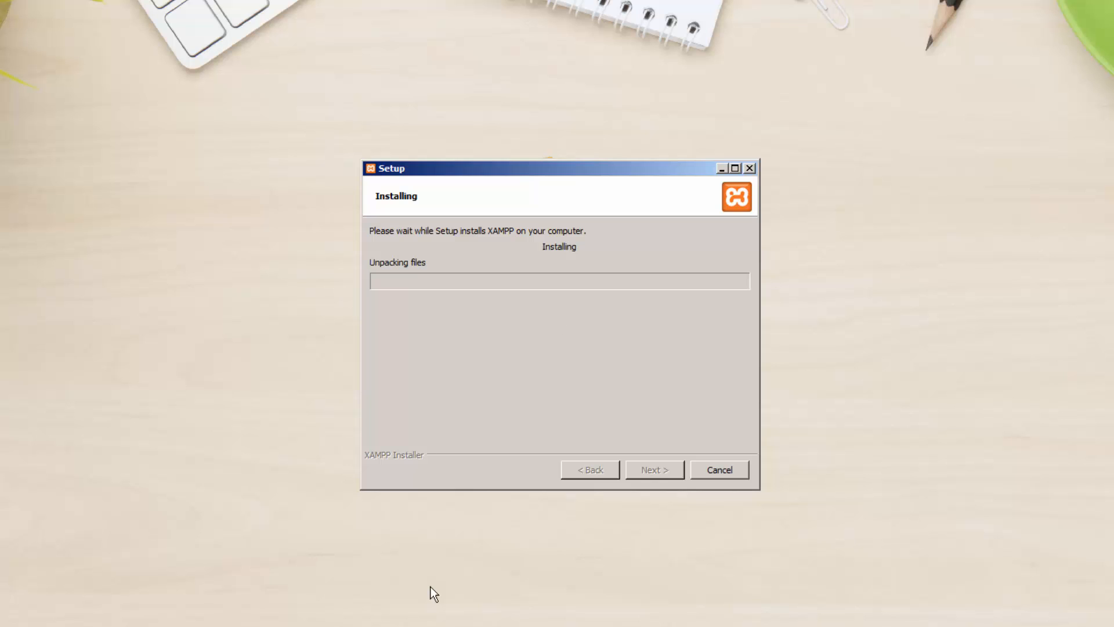
pyautogui.press('F9')
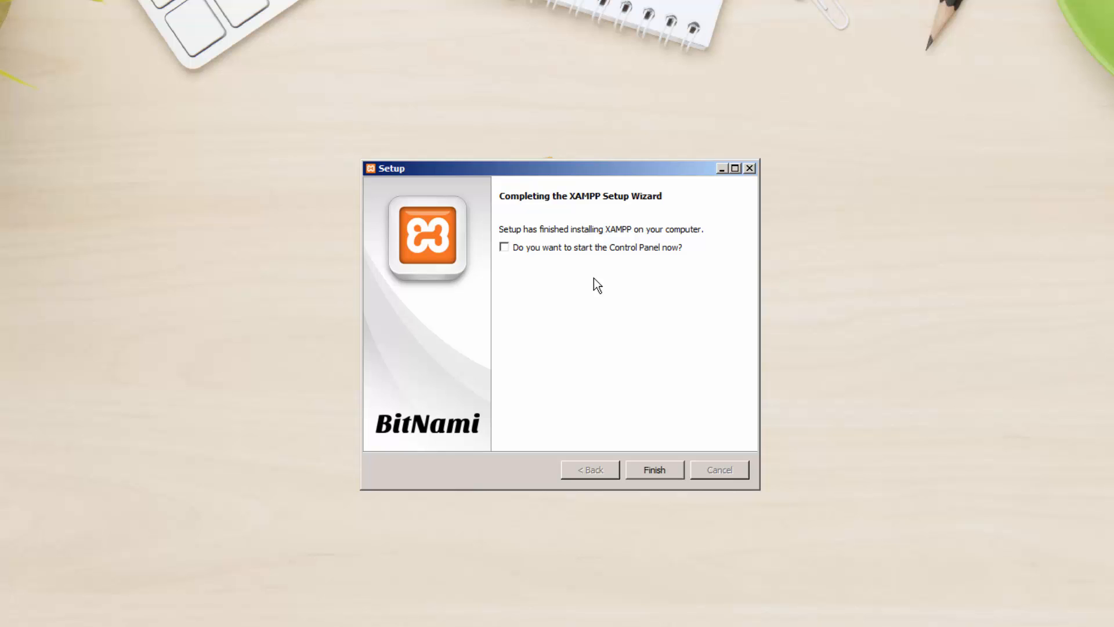
pyautogui.press('Return')
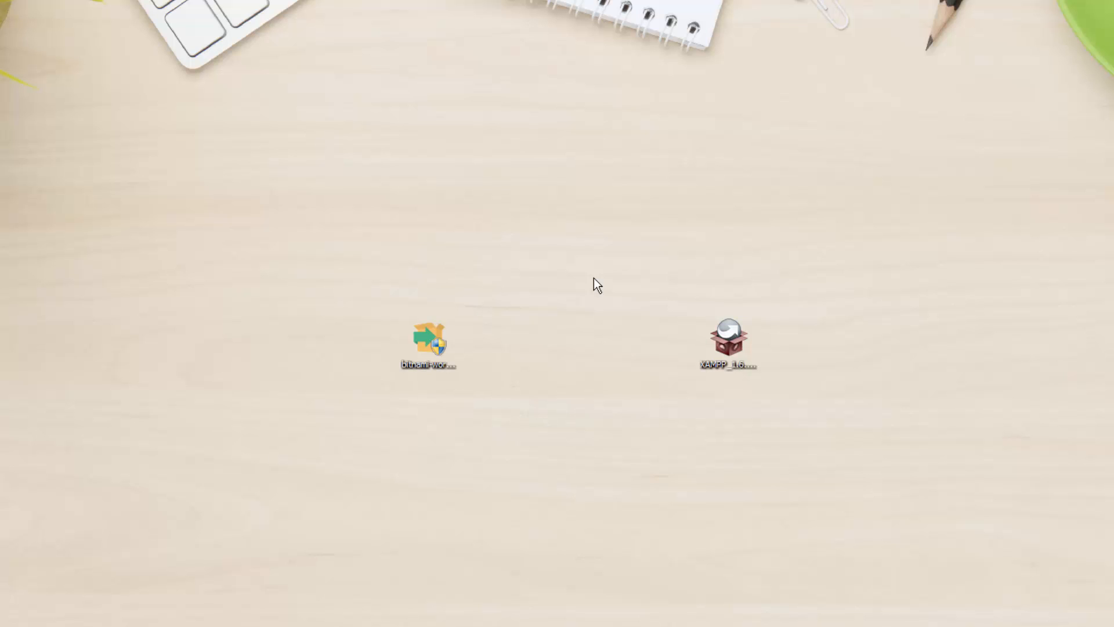
# - Open K:\xampp in Directory Opus and run xampp-control.exe
pyautogui.press('super+e')
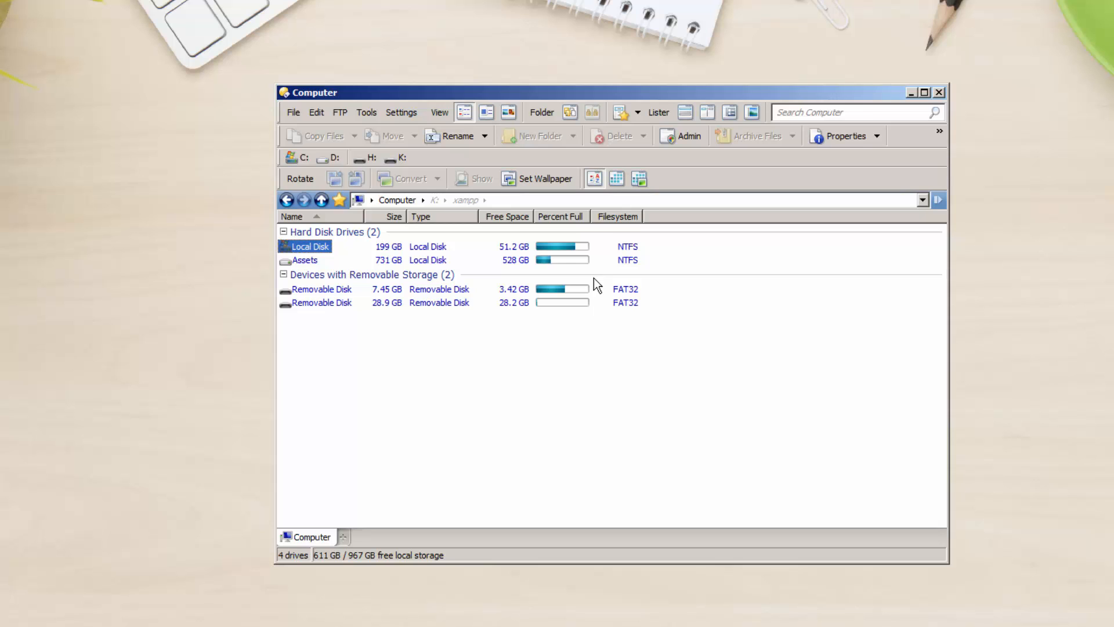
pyautogui.press('End')
pyautogui.press('Return')
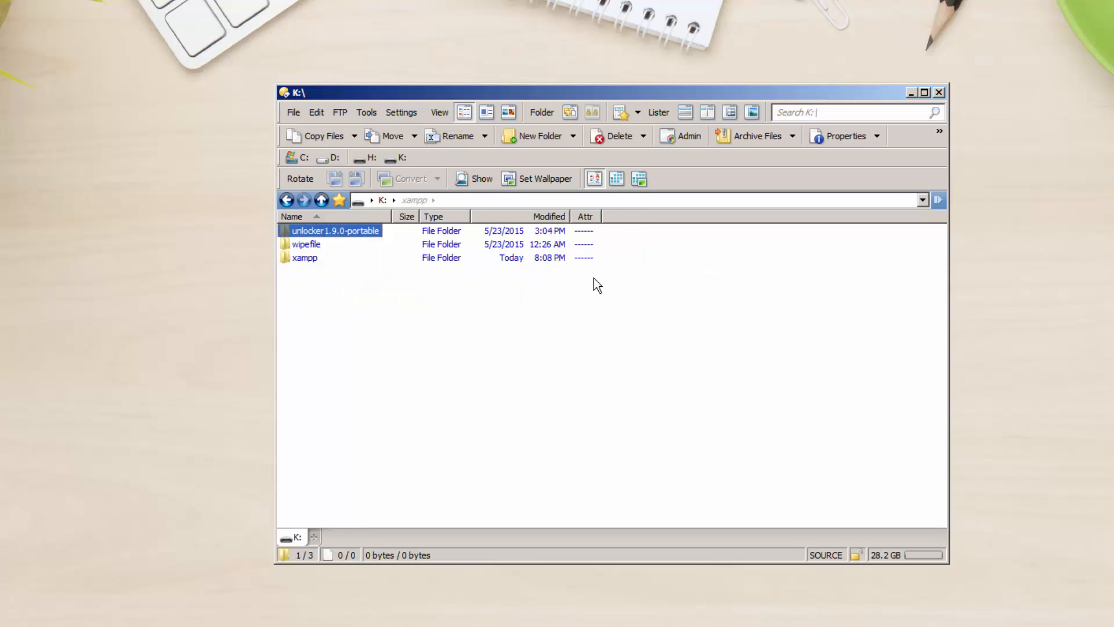
pyautogui.press('End')
pyautogui.press('Return')
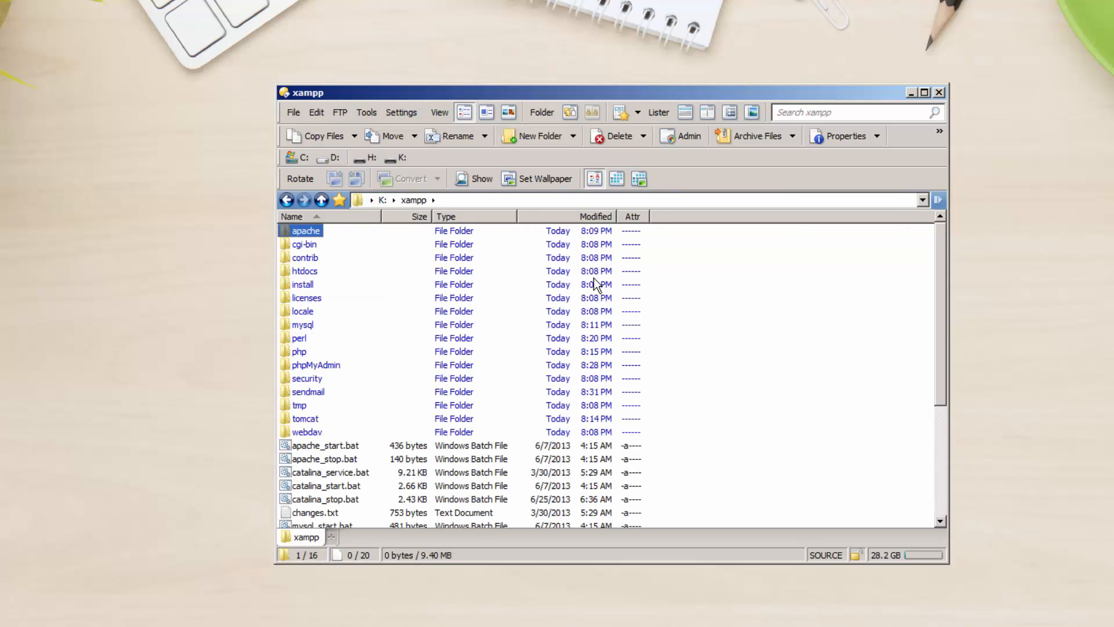
pyautogui.scroll(-5, 596, 284)
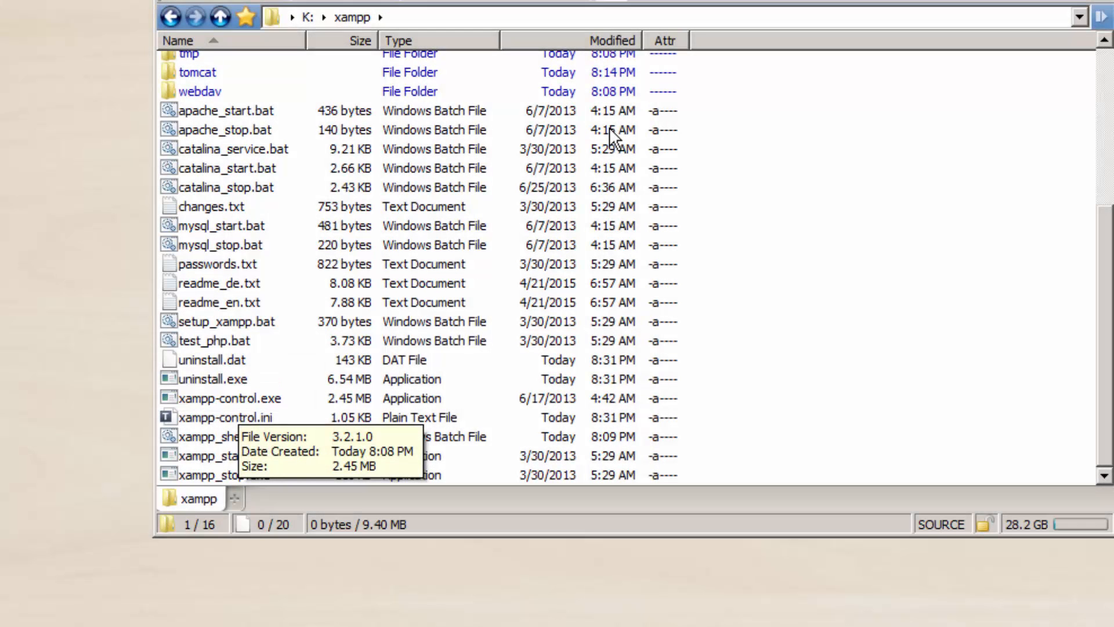
pyautogui.click(239, 402)
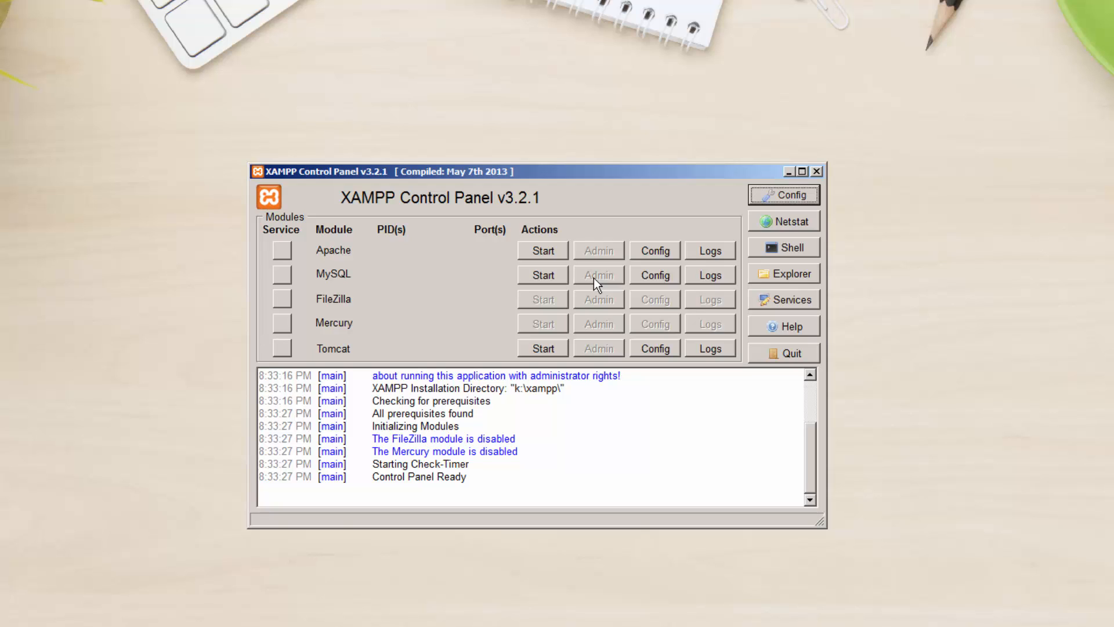
# - Start Apache on ports 80 and 443, allow firewall access, and return to Chrome
pyautogui.click(543, 251)
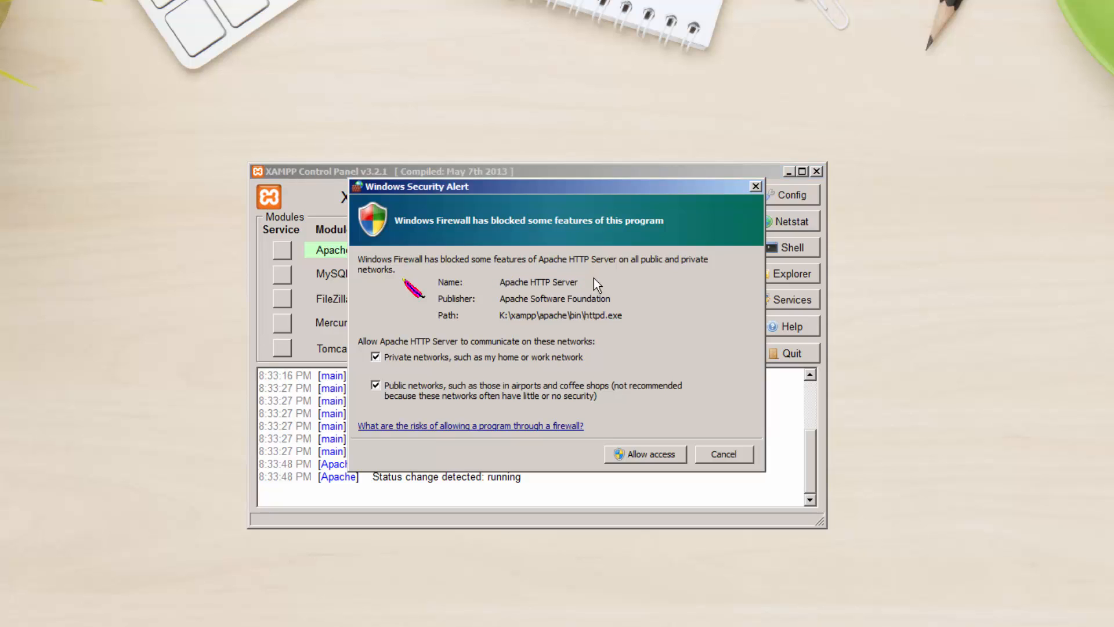
pyautogui.press('Return')
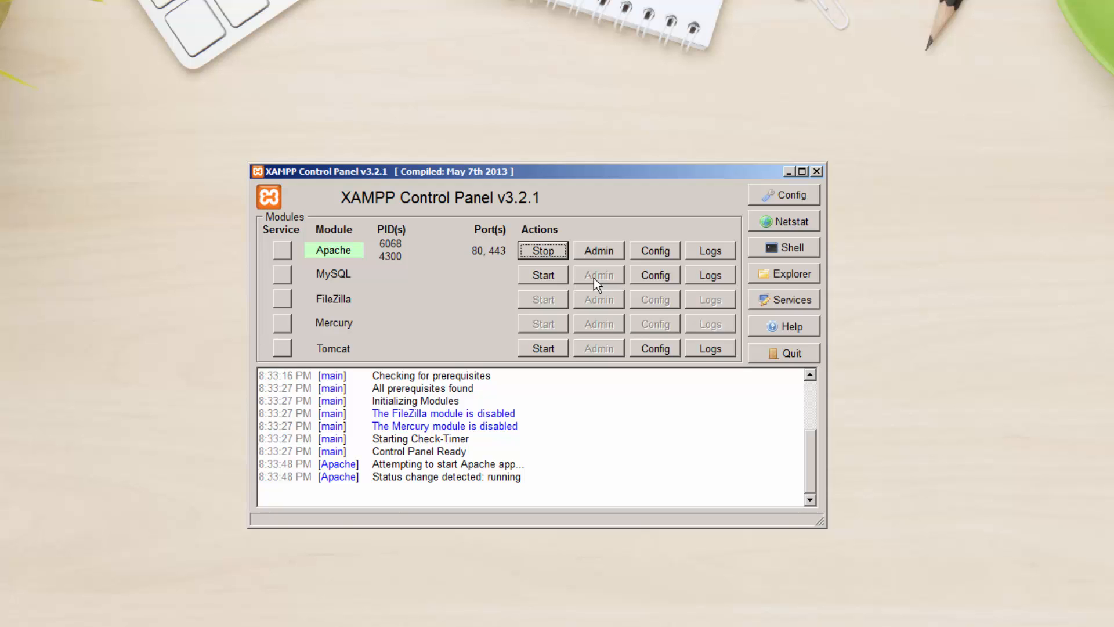
pyautogui.hotkey('alt', 'Tab')
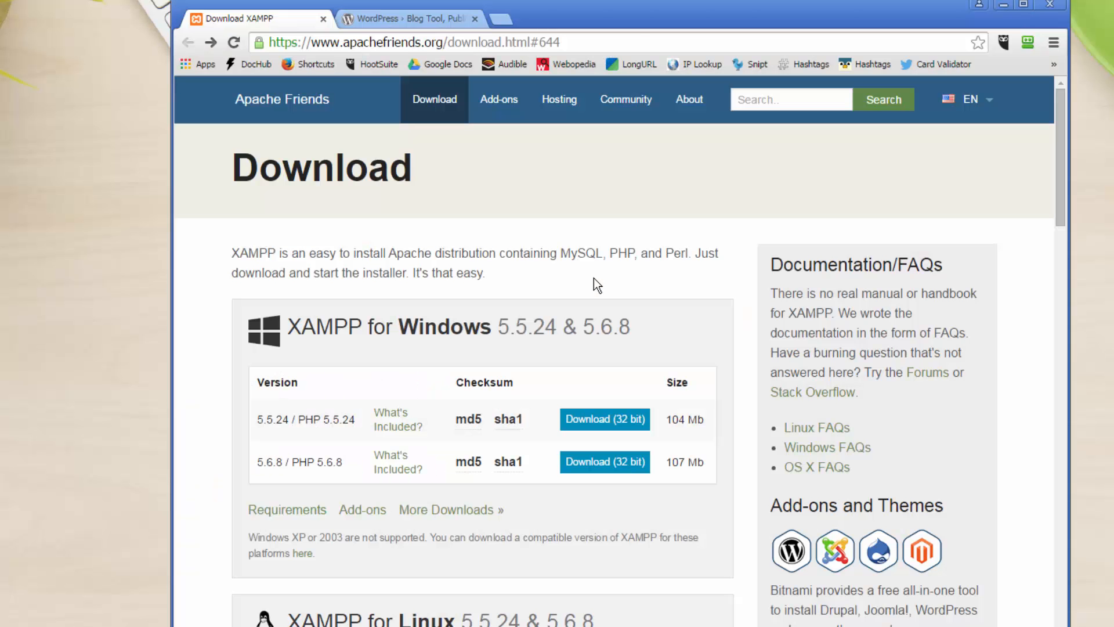
# - Load localhost in a new Chrome tab to confirm the XAMPP welcome page appears
pyautogui.hotkey('ctrl', 't')
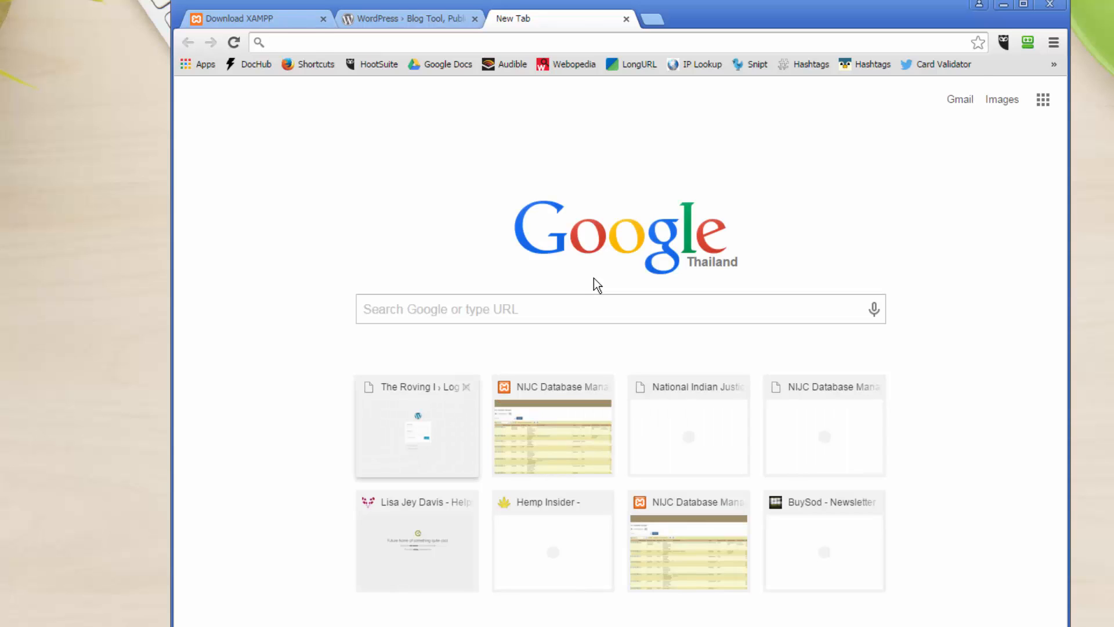
pyautogui.write('localhost')
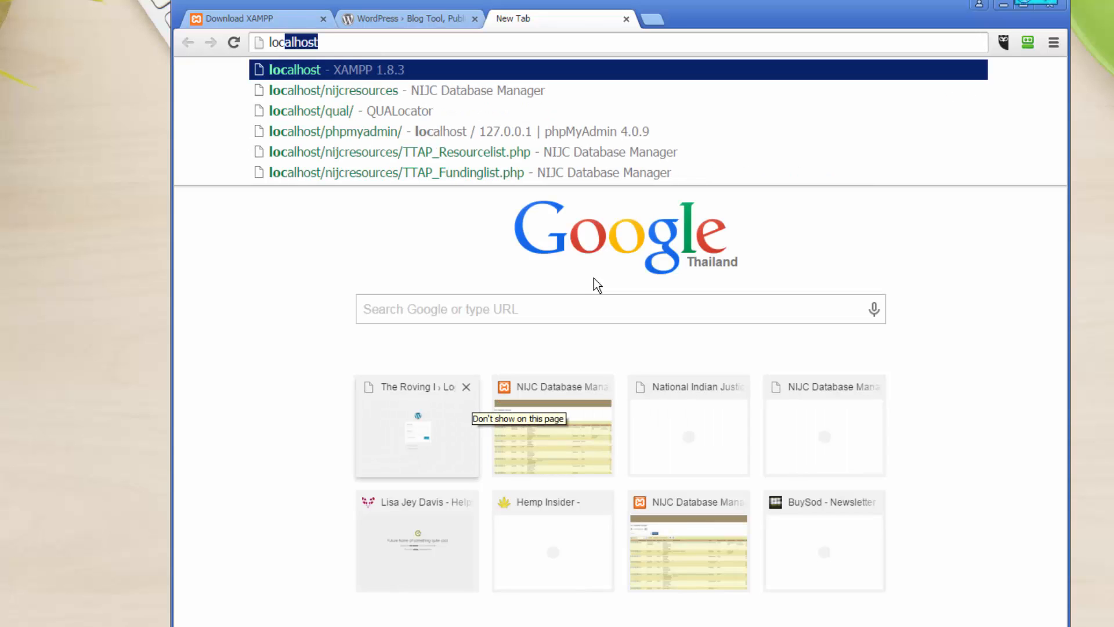
pyautogui.press('Return')
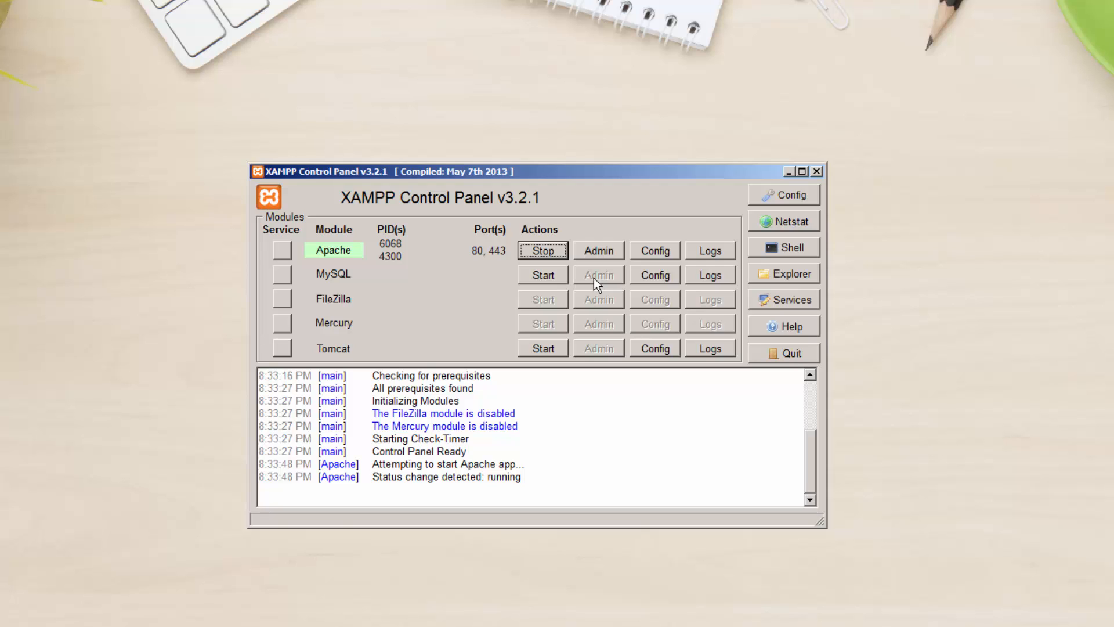
# - Start MySQL on port 3306 with firewall access allowed, then launch the bitnami-wordpress installer
pyautogui.press('space')
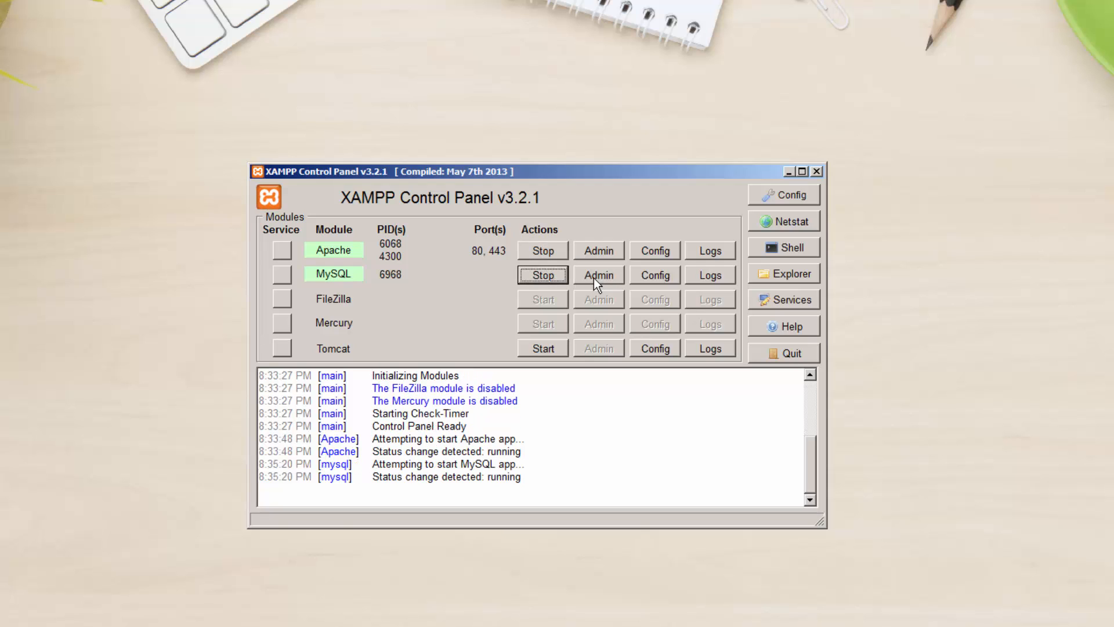
pyautogui.press('space')
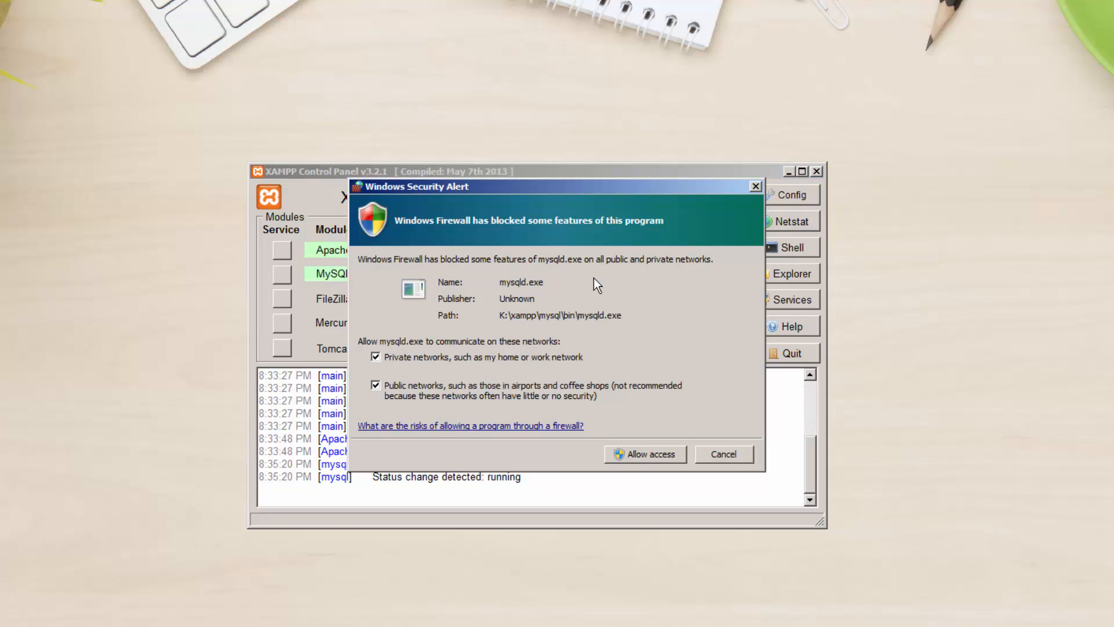
pyautogui.press('Return')
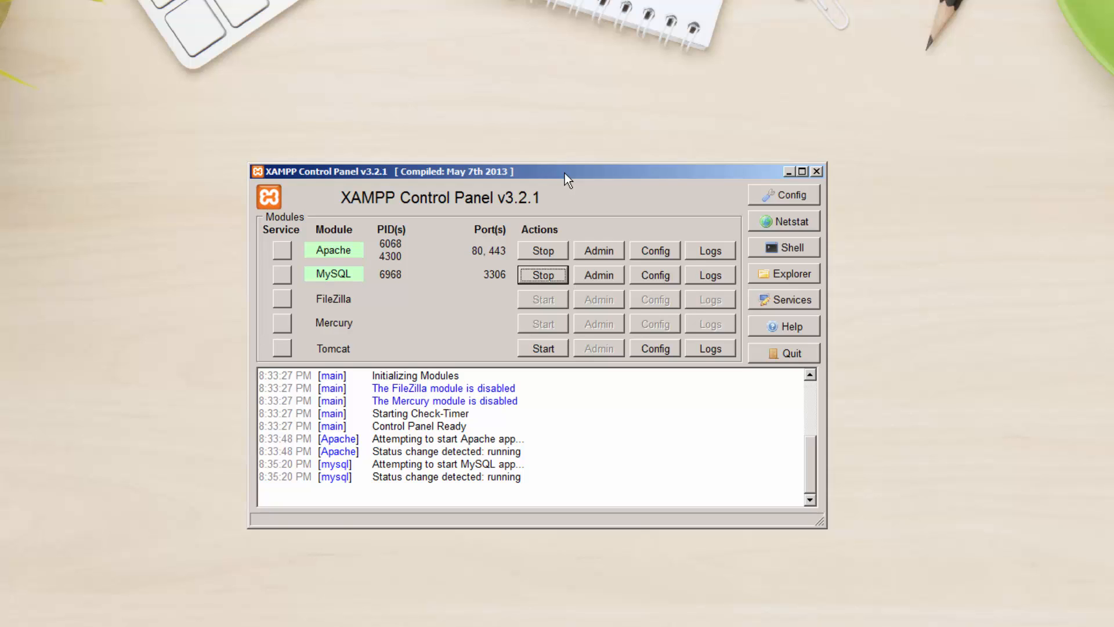
pyautogui.click(786, 171)
pyautogui.click(425, 353)
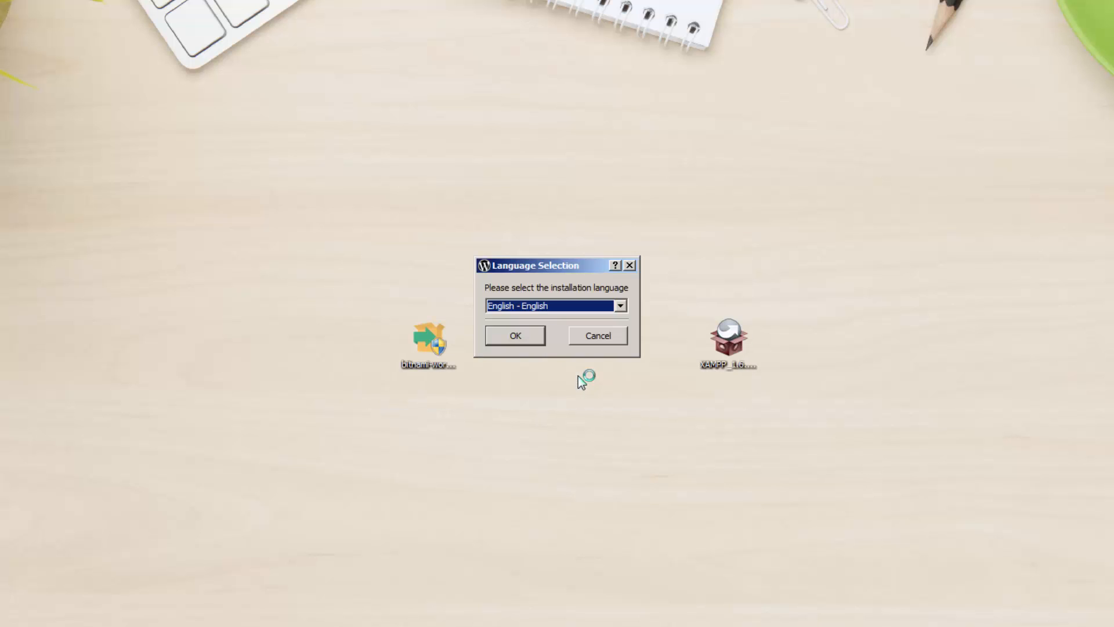
# - Choose English, pass the Welcome page, and keep K:\xampp as the installation folder
pyautogui.click(527, 336)
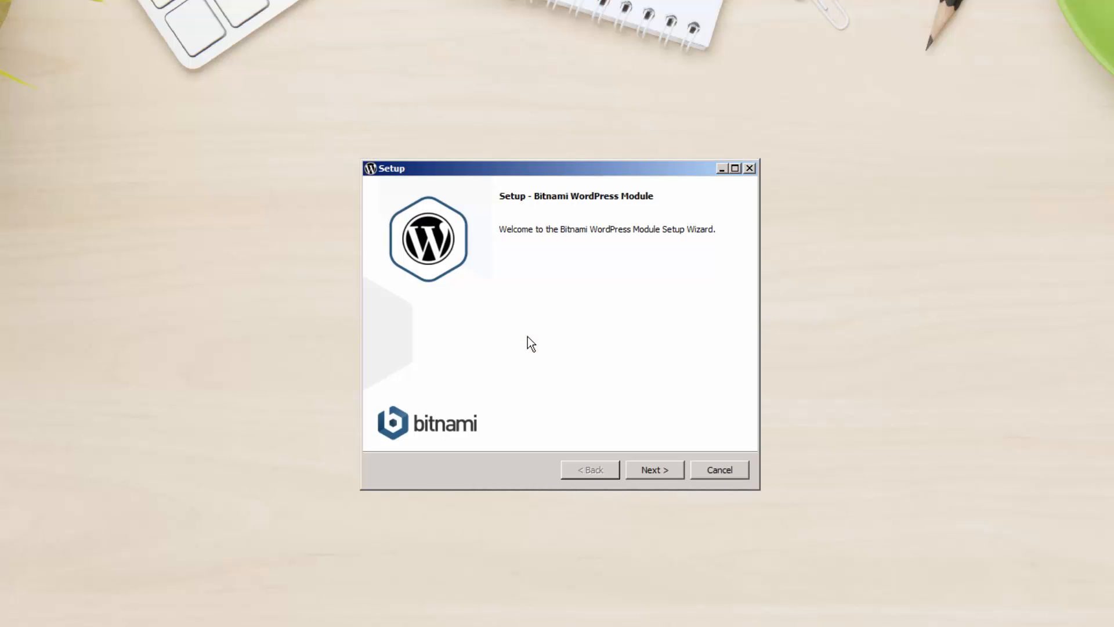
pyautogui.click(658, 471)
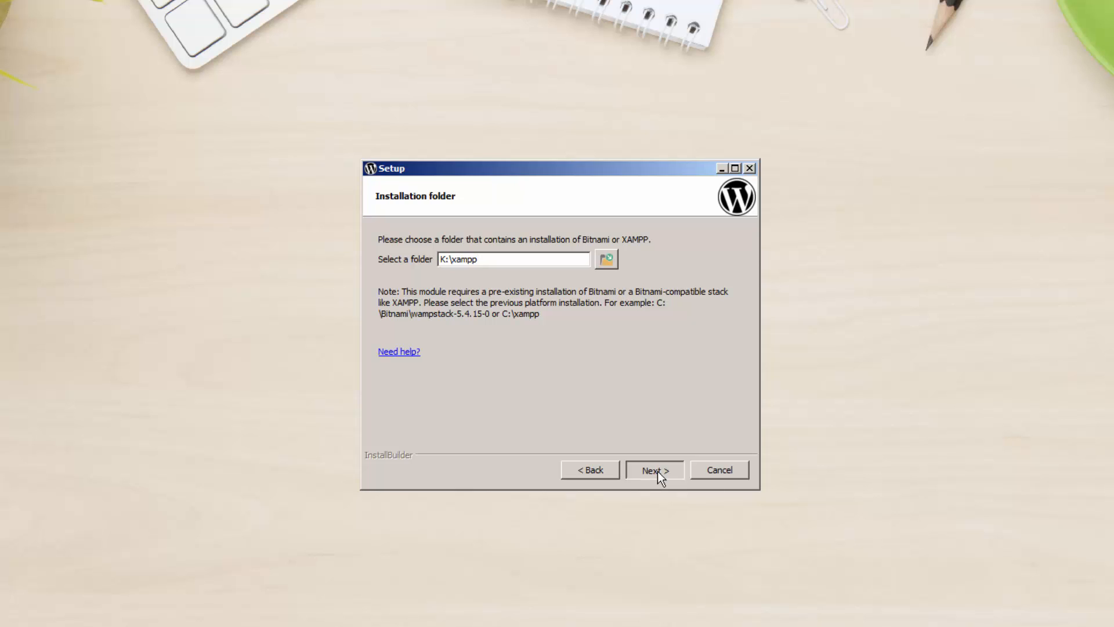
pyautogui.click(657, 472)
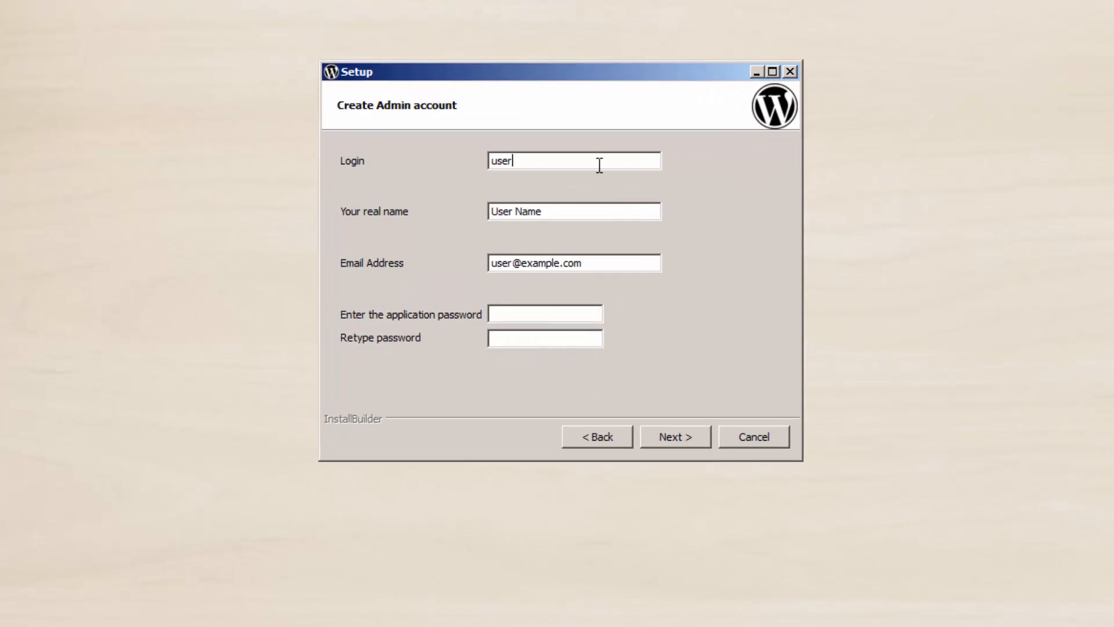
# - Enter admin as the login, plus the administrator's real name and e-mail address
pyautogui.press('BackSpace')
pyautogui.press('BackSpace')
pyautogui.press('BackSpace')
pyautogui.press('BackSpace')
pyautogui.write('admin')
pyautogui.press('Tab')
pyautogui.write('Tom')
pyautogui.press('Tab')
pyautogui.press('BackSpace')
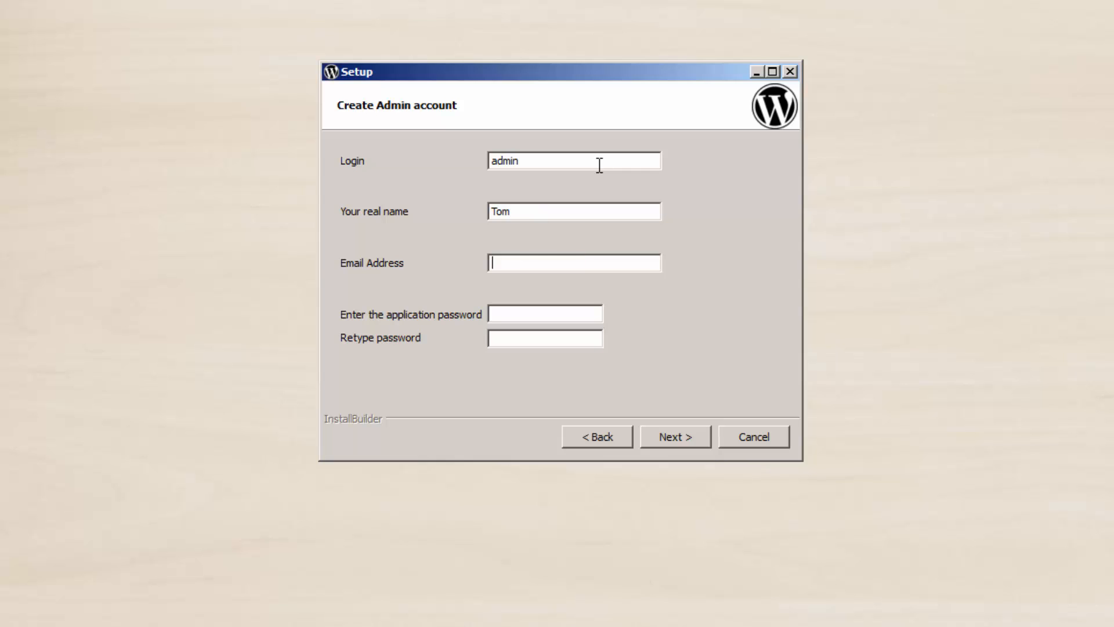
# - Enter the account password in both password fields, retyping until they match
pyautogui.press('Tab')
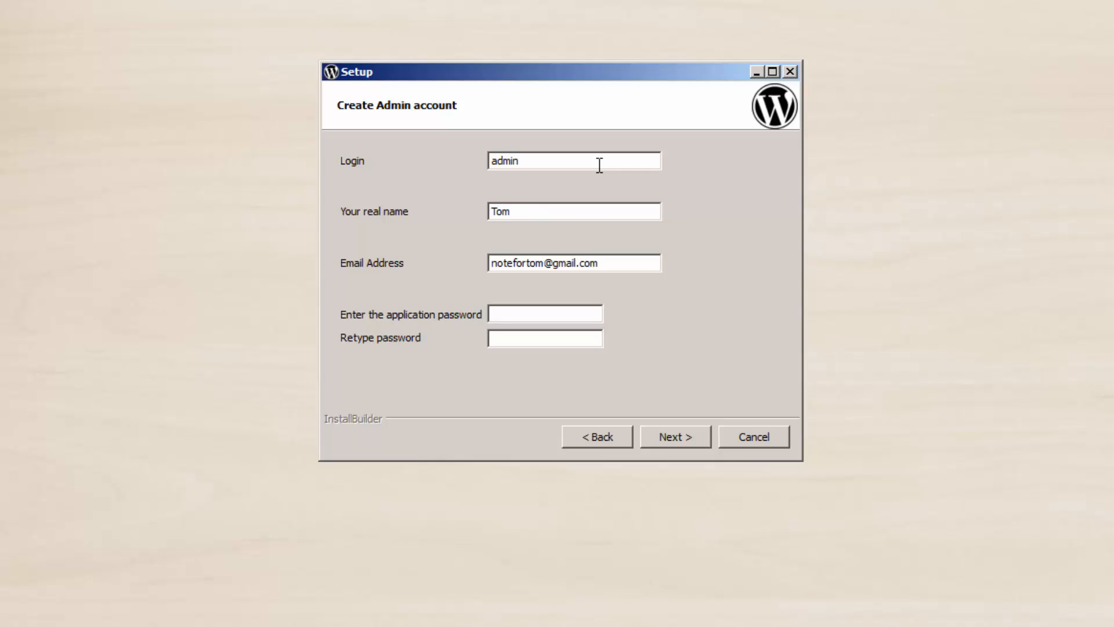
pyautogui.write('*********')
pyautogui.press('Tab')
pyautogui.write('********')
pyautogui.press('BackSpace')
pyautogui.press('BackSpace')
pyautogui.press('BackSpace')
pyautogui.press('BackSpace')
pyautogui.press('BackSpace')
pyautogui.press('BackSpace')
pyautogui.press('BackSpace')
pyautogui.press('BackSpace')
pyautogui.write('*********')
pyautogui.click(565, 315)
pyautogui.doubleClick(564, 315)
pyautogui.write('*******')
pyautogui.press('BackSpace')
pyautogui.press('BackSpace')
pyautogui.press('BackSpace')
pyautogui.press('BackSpace')
pyautogui.press('BackSpace')
pyautogui.press('BackSpace')
pyautogui.write('••••••••')
# - Accept the admin account details and rename the blog from admin's Blog! to 'WordPress Dev'
pyautogui.click(669, 434)
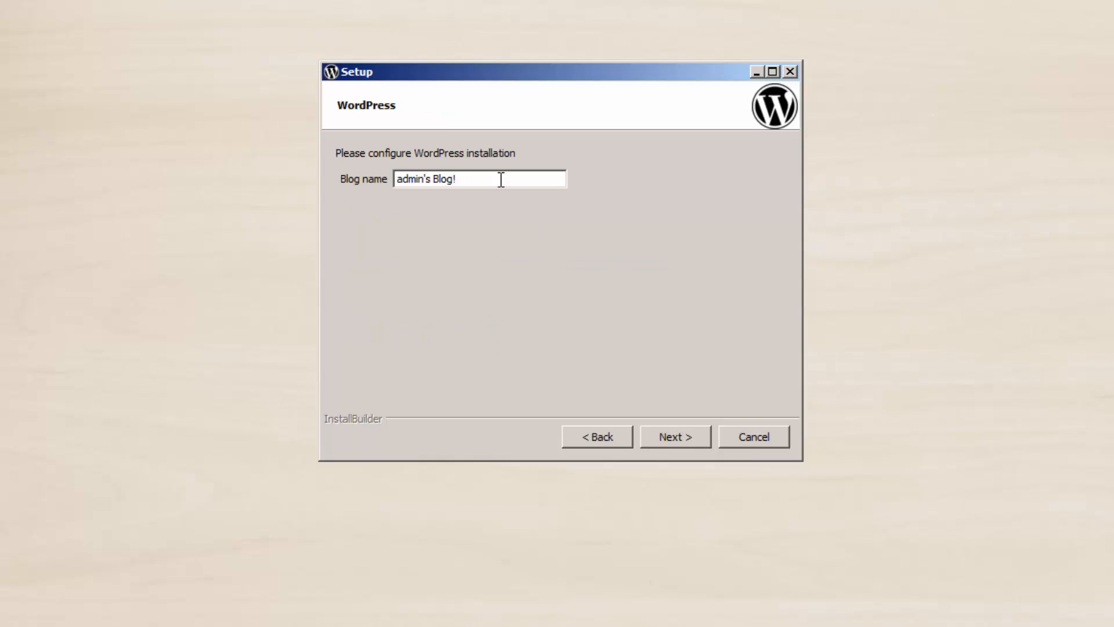
pyautogui.moveTo(500, 178); pyautogui.dragTo(309, 179)
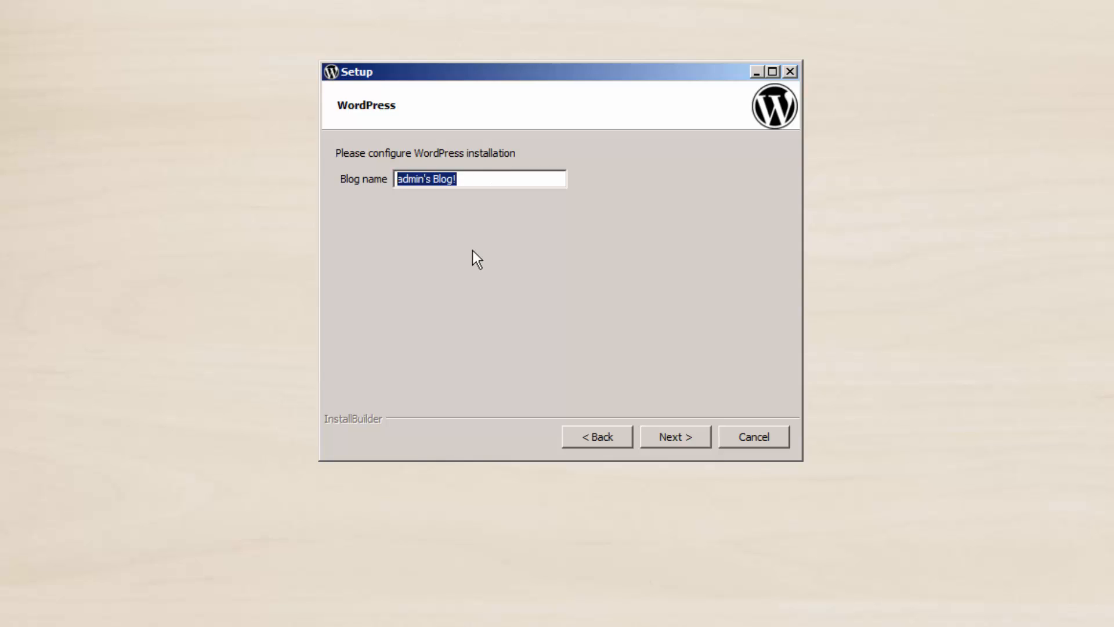
pyautogui.write('Dev')
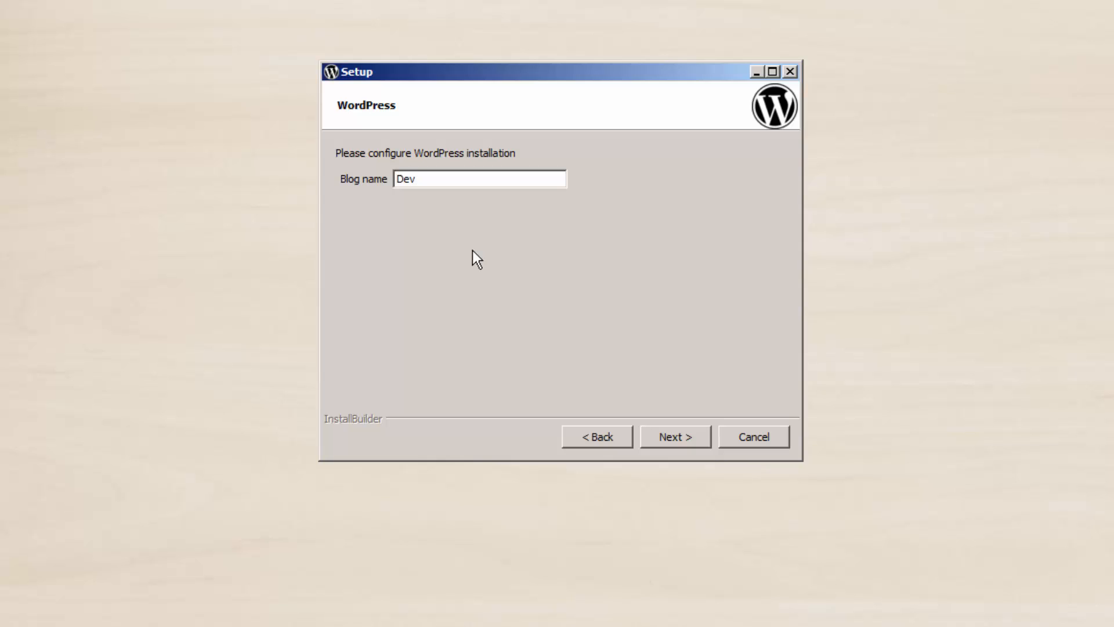
pyautogui.press('Home')
pyautogui.write('WordPress')
pyautogui.click(676, 436)
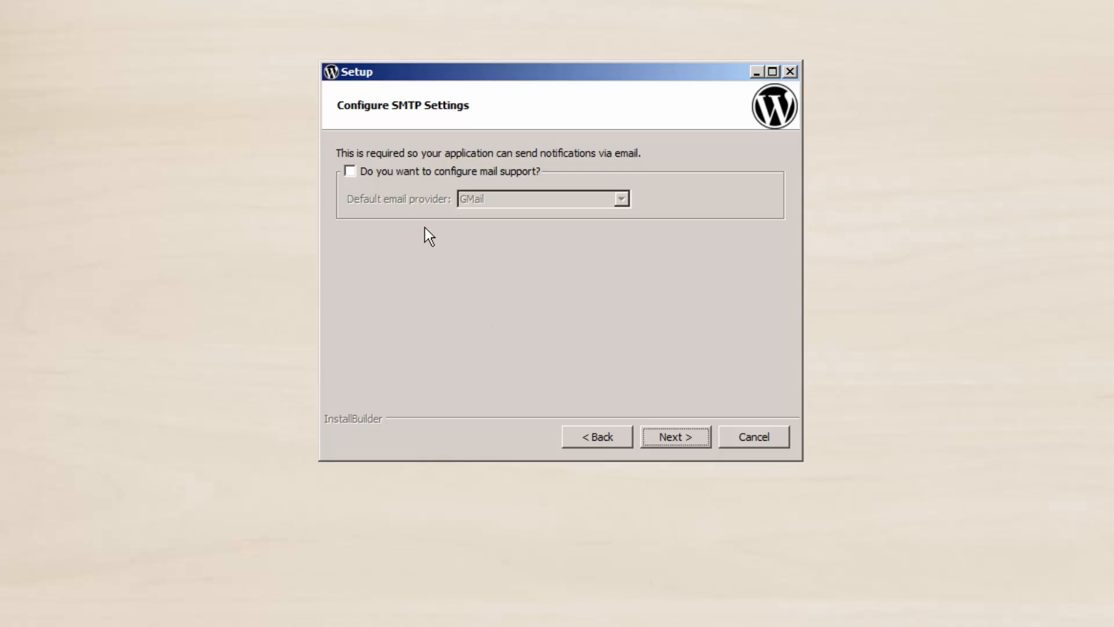
# - Set the email provider to Custom while leaving 'configure mail support' unticked
pyautogui.click(351, 172)
pyautogui.click(590, 206)
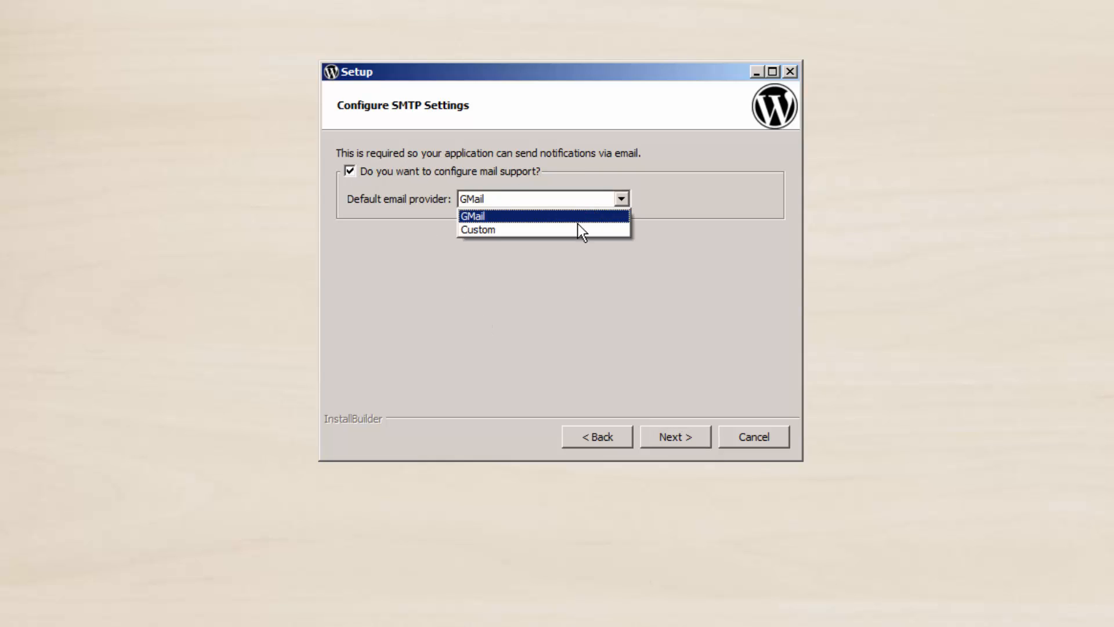
pyautogui.click(578, 229)
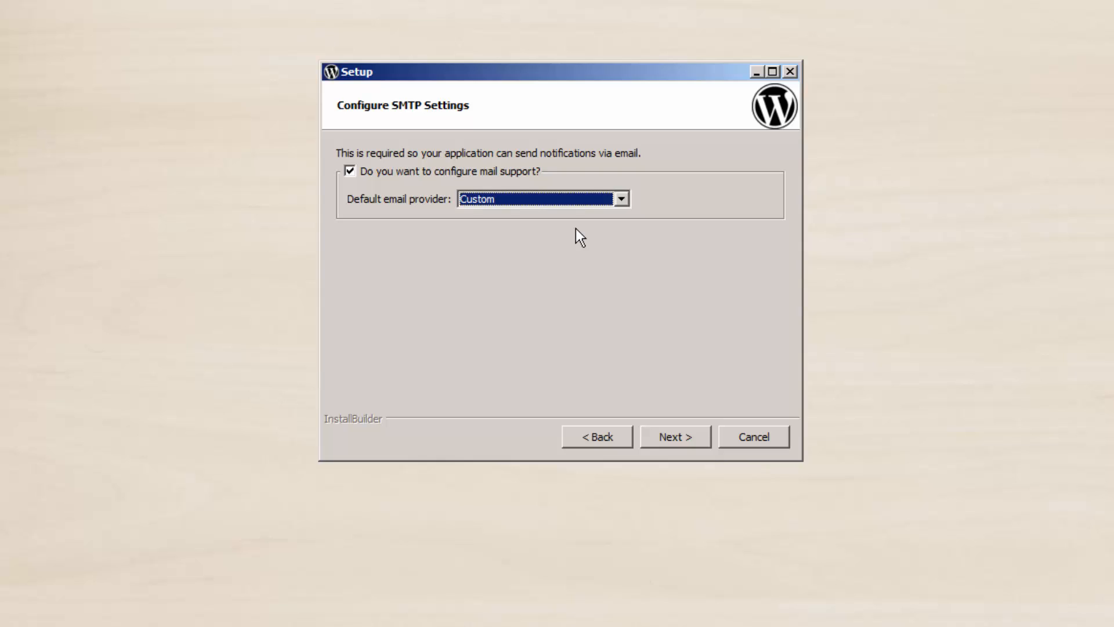
pyautogui.click(350, 172)
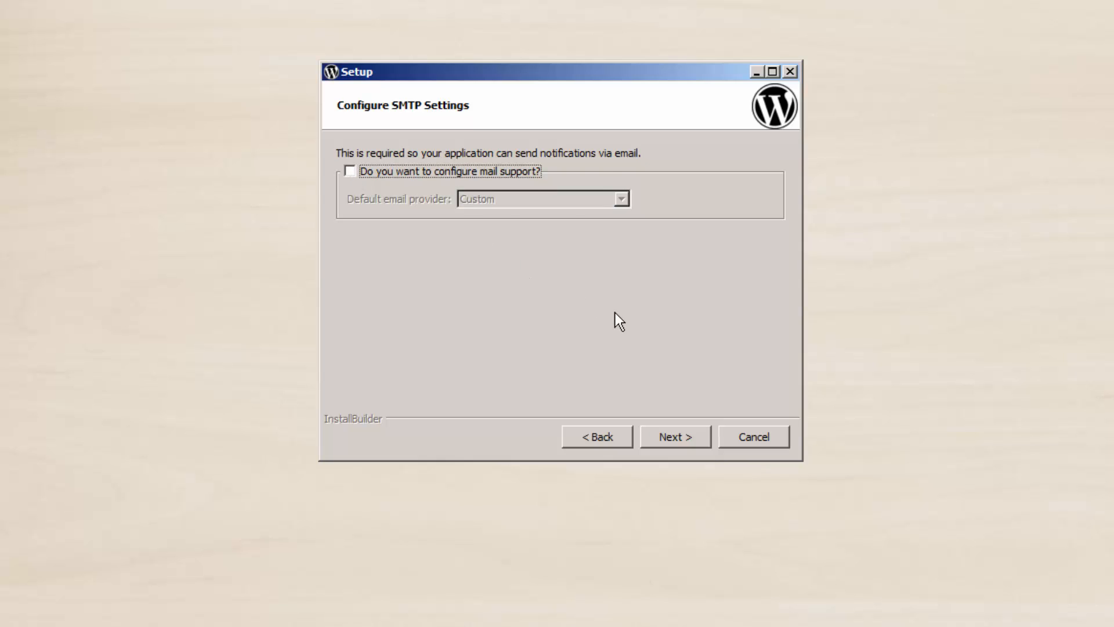
# - Untick 'Learn more about Bitnami Cloud Hosting' and run the WordPress module installation
pyautogui.click(678, 437)
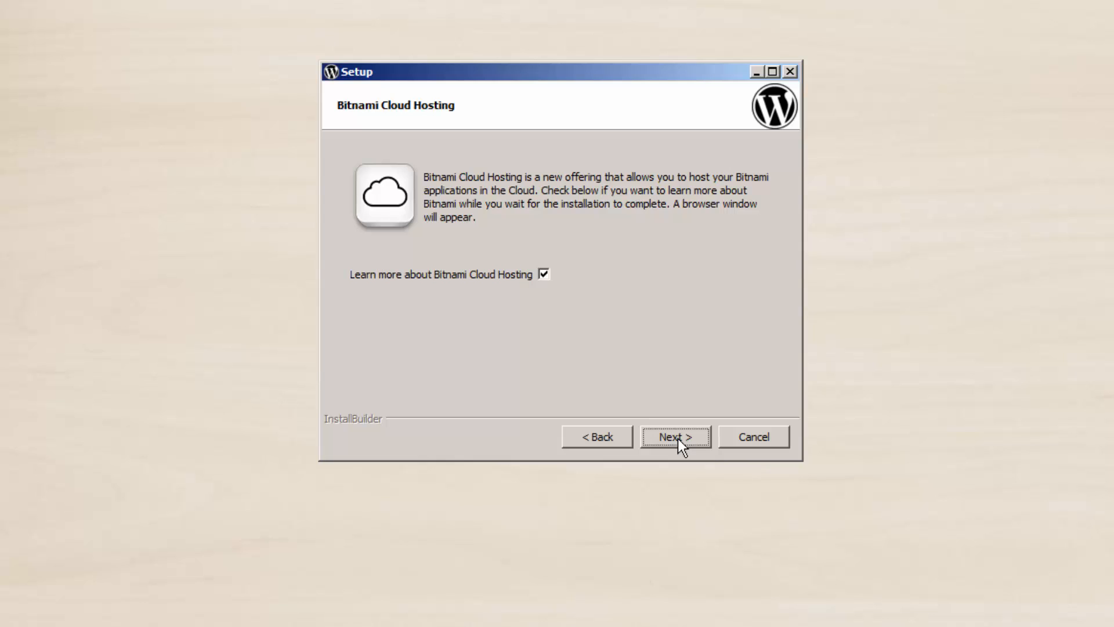
pyautogui.click(543, 274)
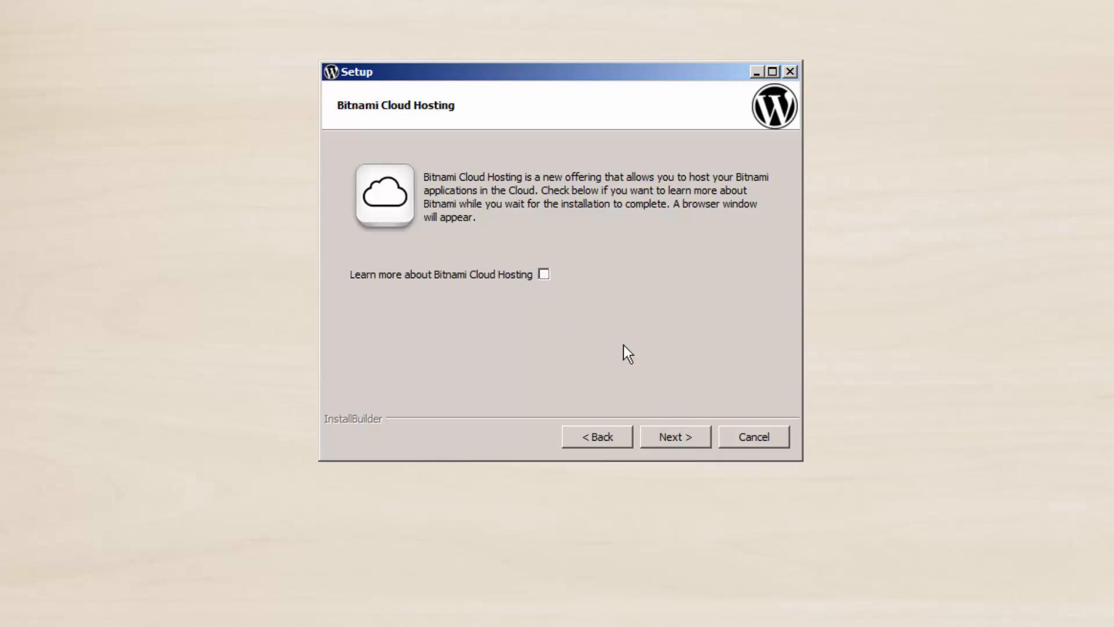
pyautogui.click(677, 446)
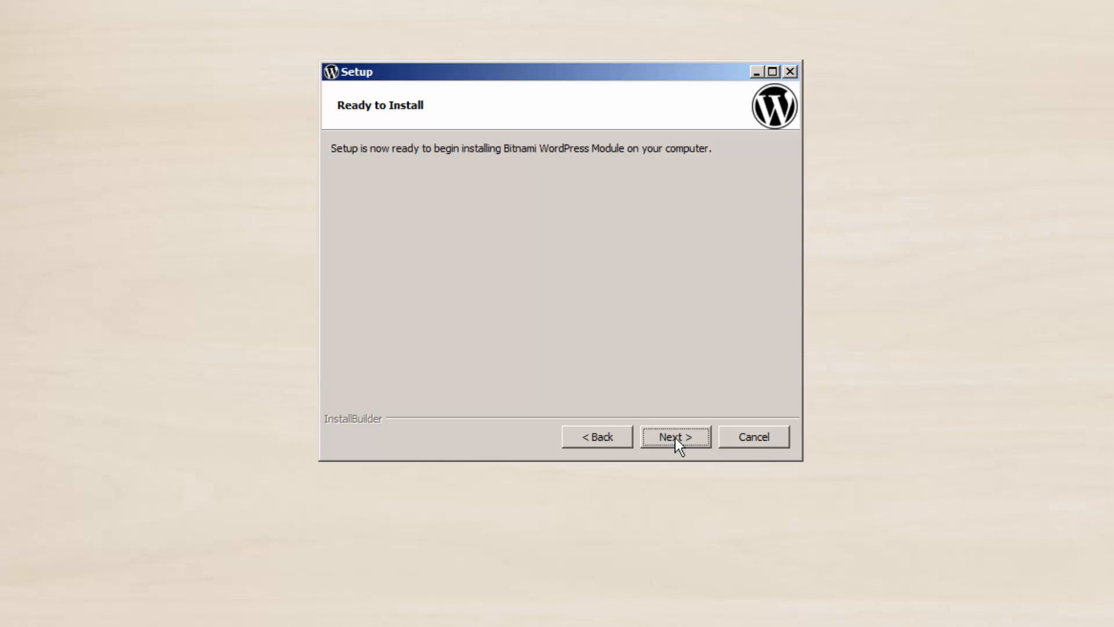
pyautogui.click(675, 438)
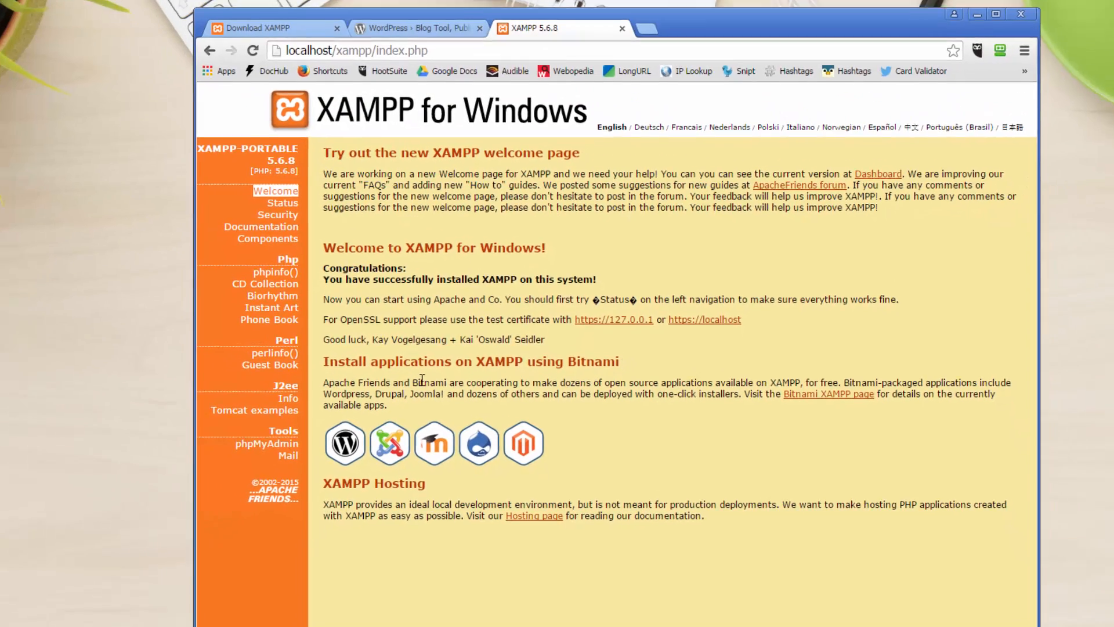
# - Open localhost/wordpress in a new tab and scroll over its Hello world! post
pyautogui.hotkey('ctrl', 't')
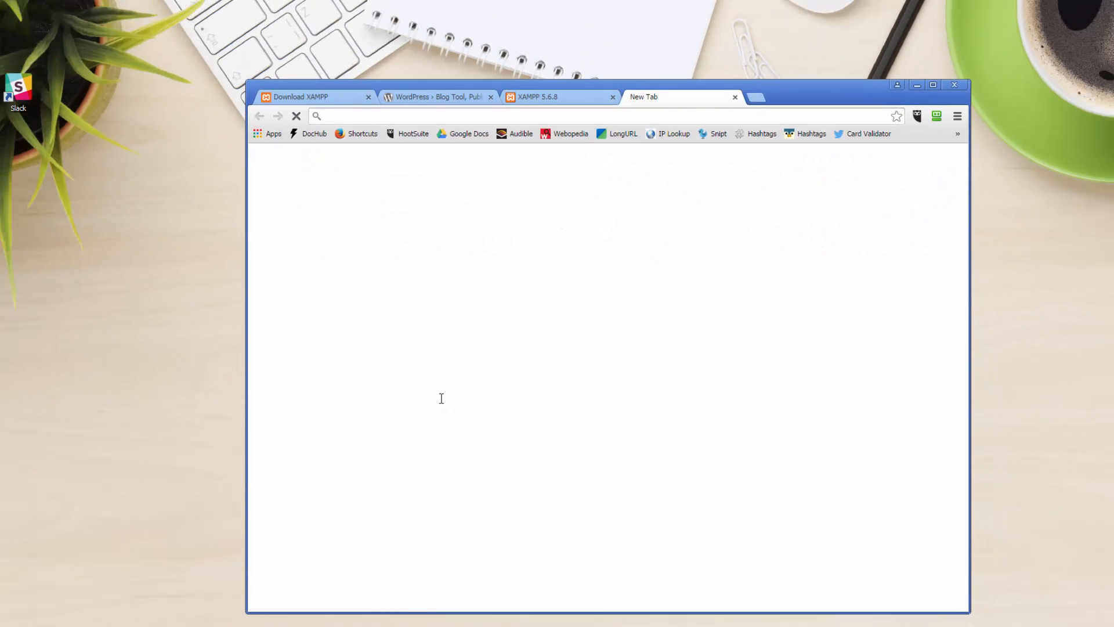
pyautogui.write('loc')
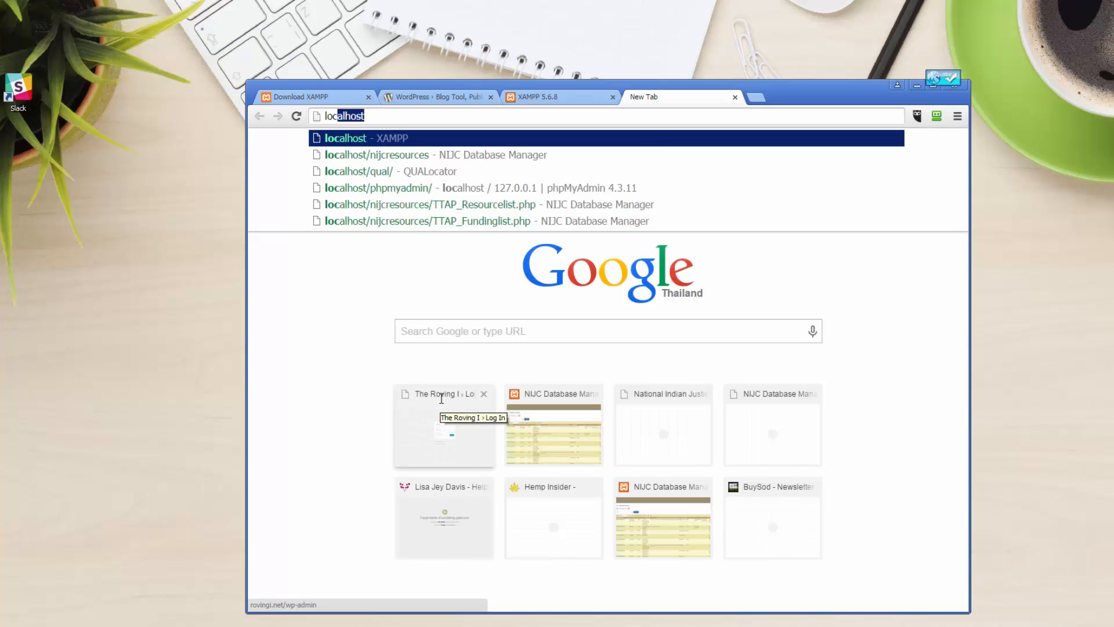
pyautogui.write('alhost/wordpress')
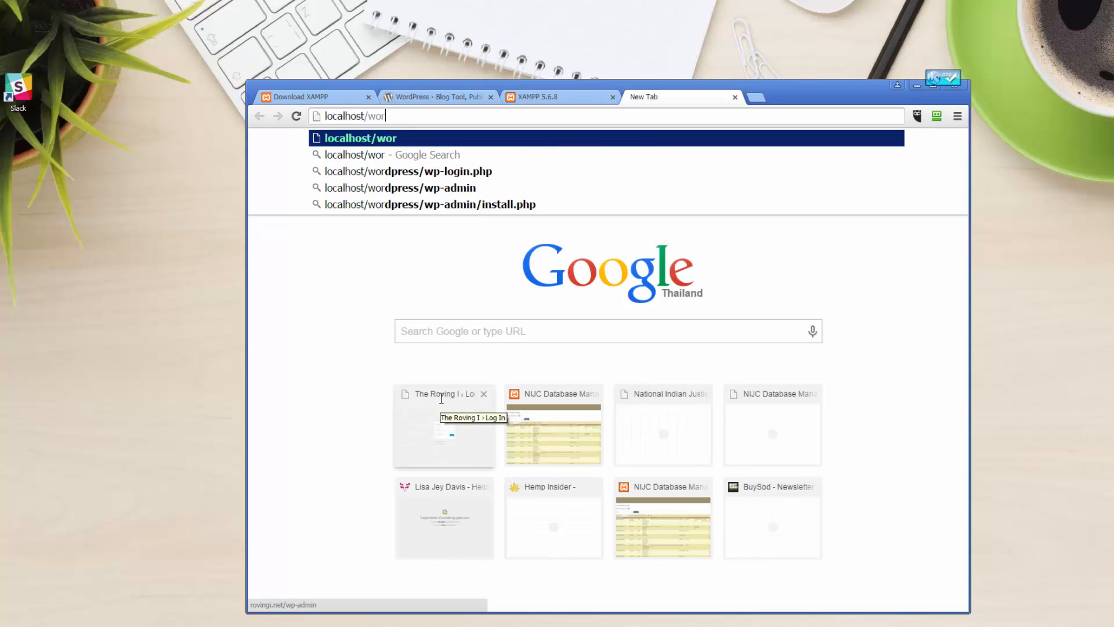
pyautogui.press('Return')
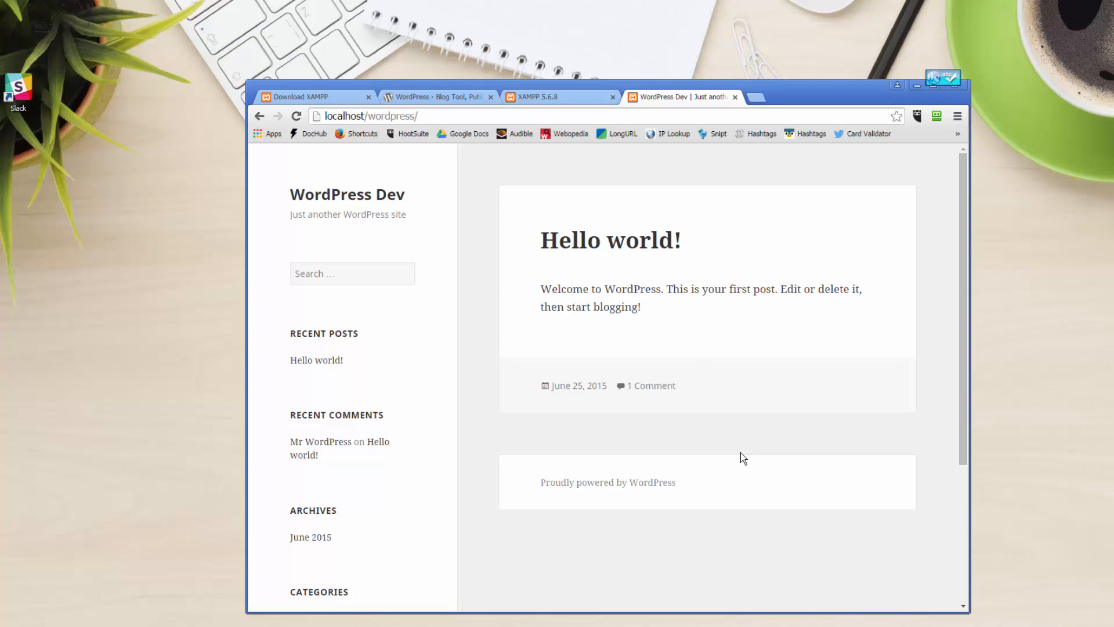
pyautogui.scroll(-4, 743, 458)
pyautogui.scroll(4, 743, 458)
# - Go to localhost/wordpress/wp-admin and log in as admin with the account password
pyautogui.click(542, 115)
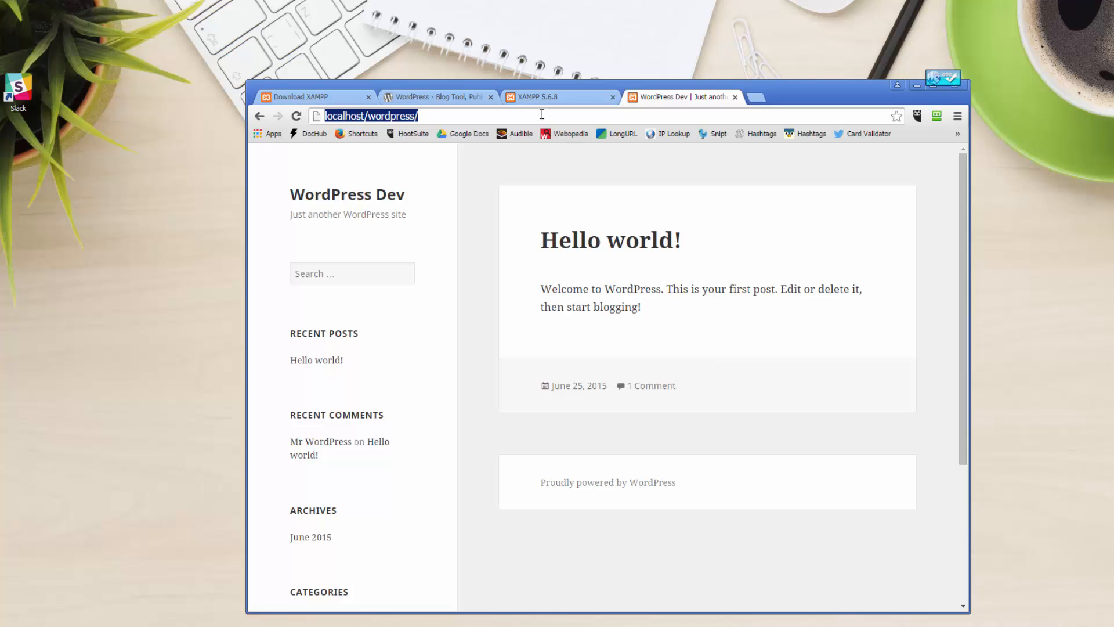
pyautogui.click(542, 114)
pyautogui.write('wp-admin')
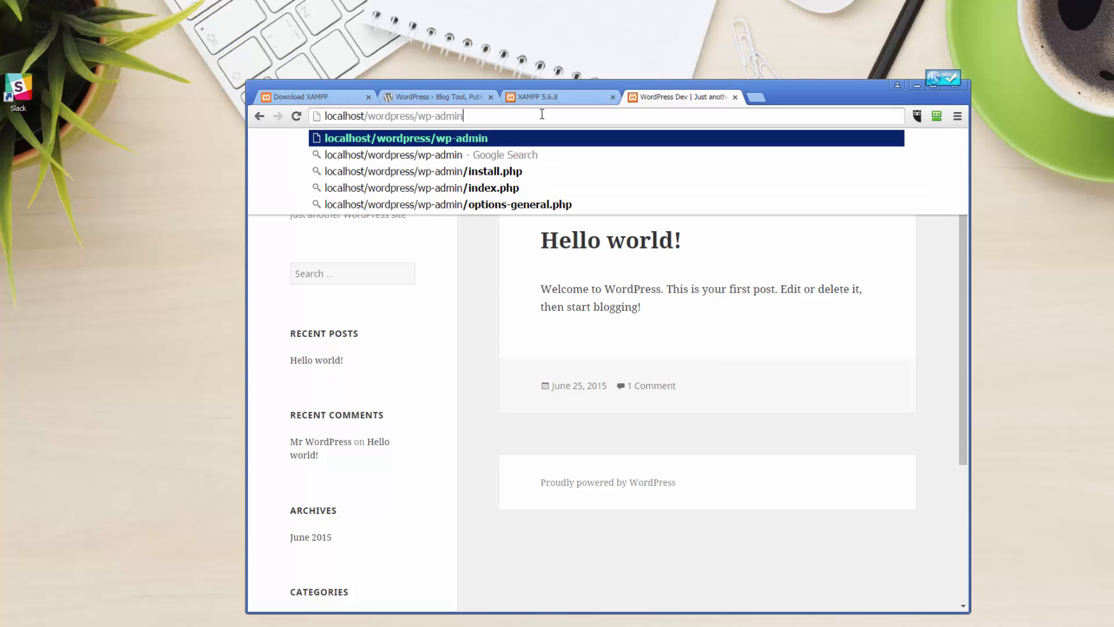
pyautogui.press('Return')
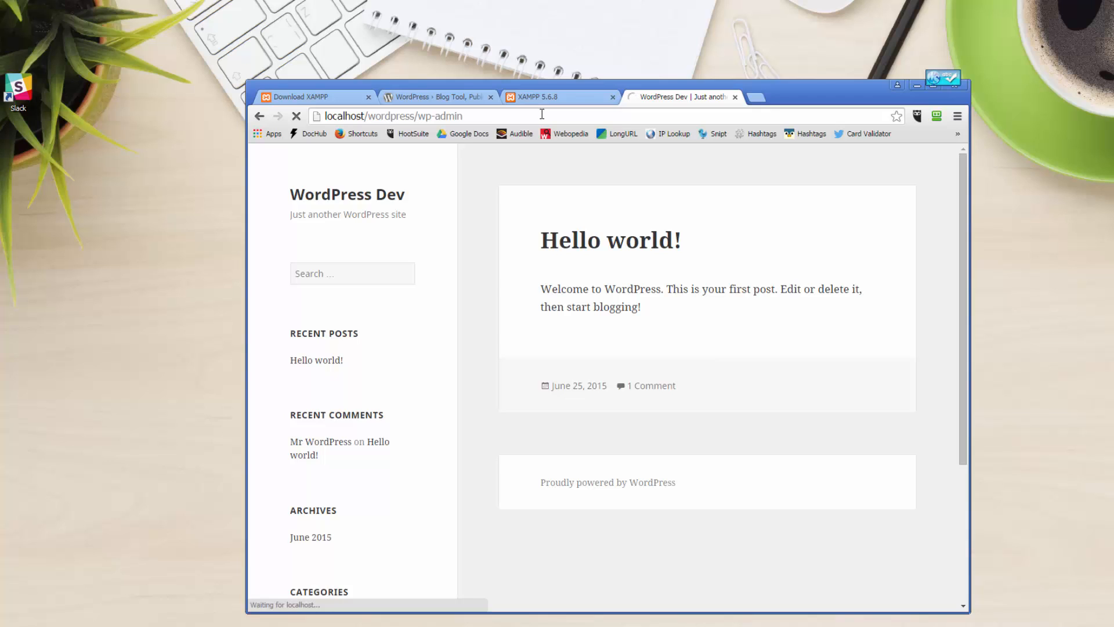
pyautogui.write('a')
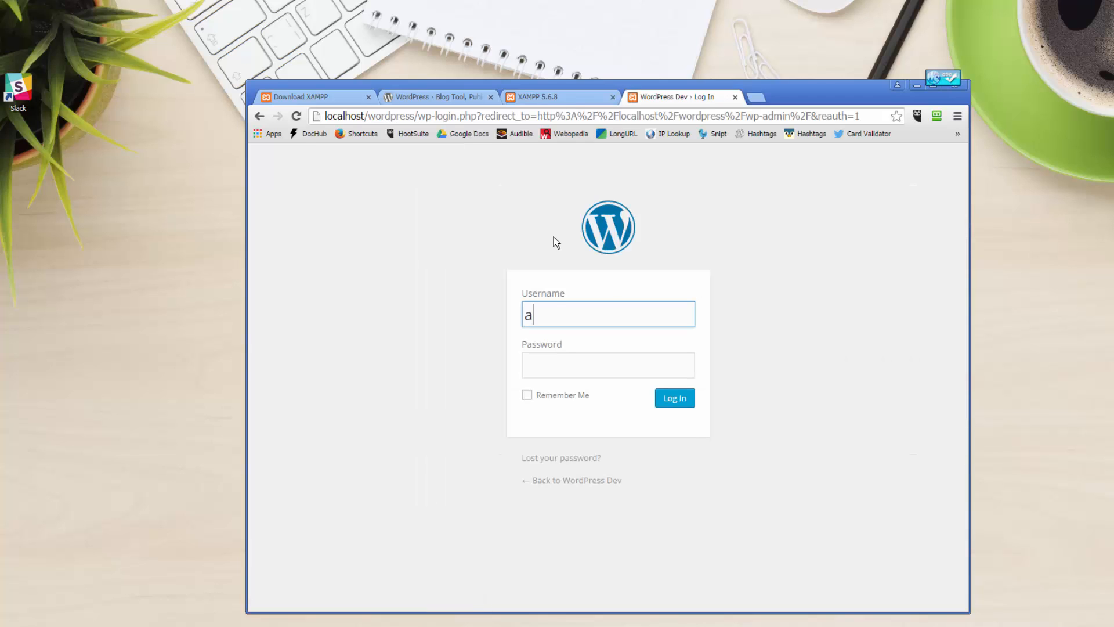
pyautogui.write('dmin')
pyautogui.press('Tab')
pyautogui.write('ad')
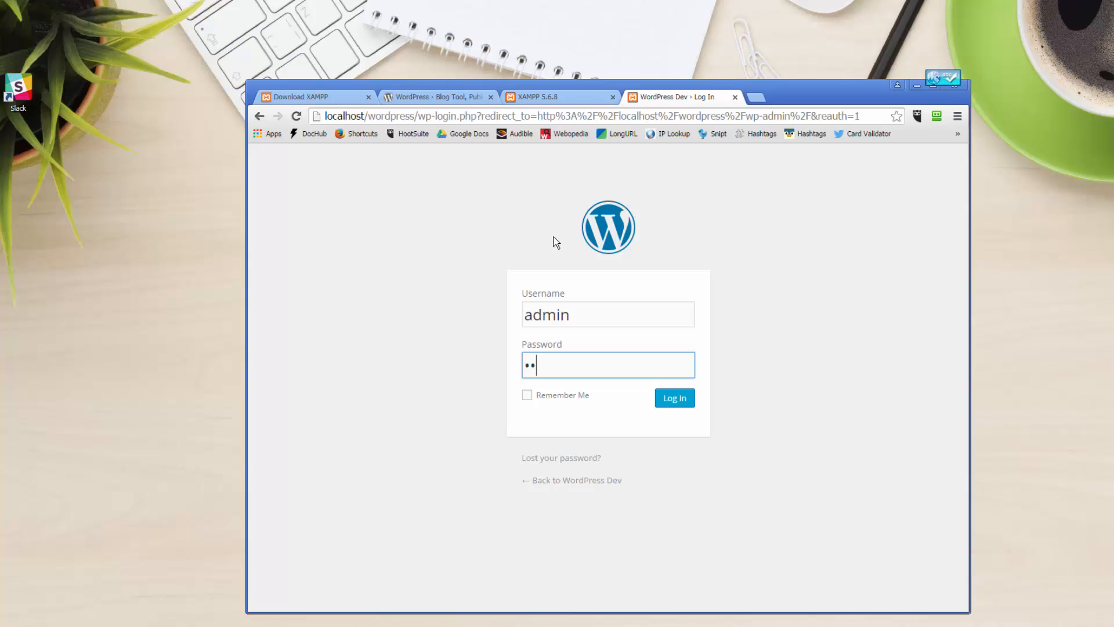
pyautogui.write('min123')
pyautogui.press('Return')
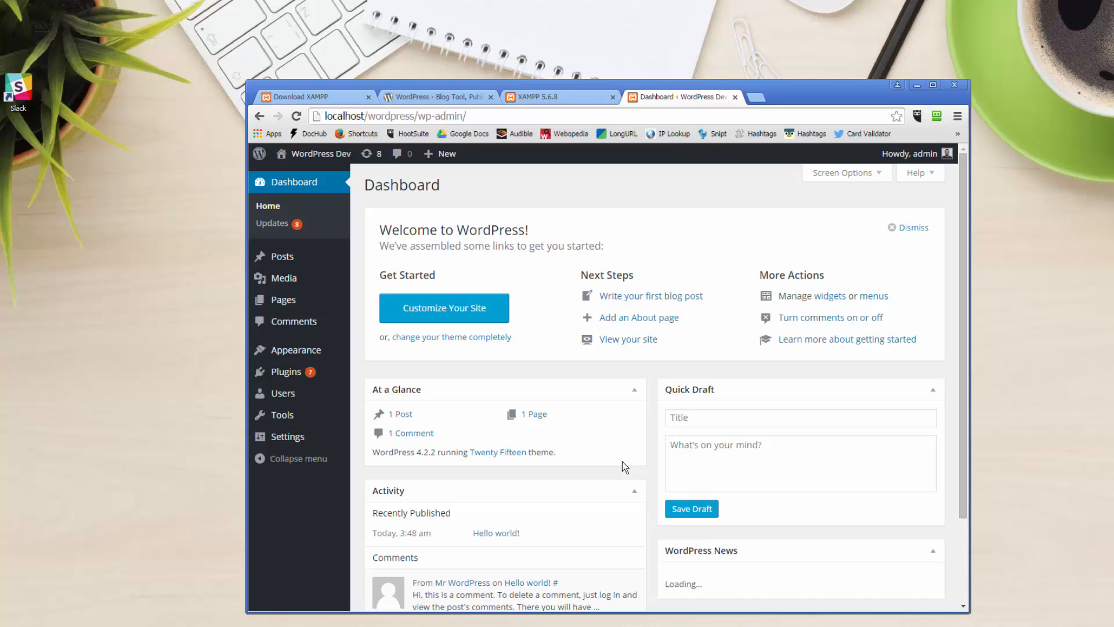
# - Finish the Bitnami setup wizard and close the 127.0.0.1/wordpress tab it opened
pyautogui.click(918, 85)
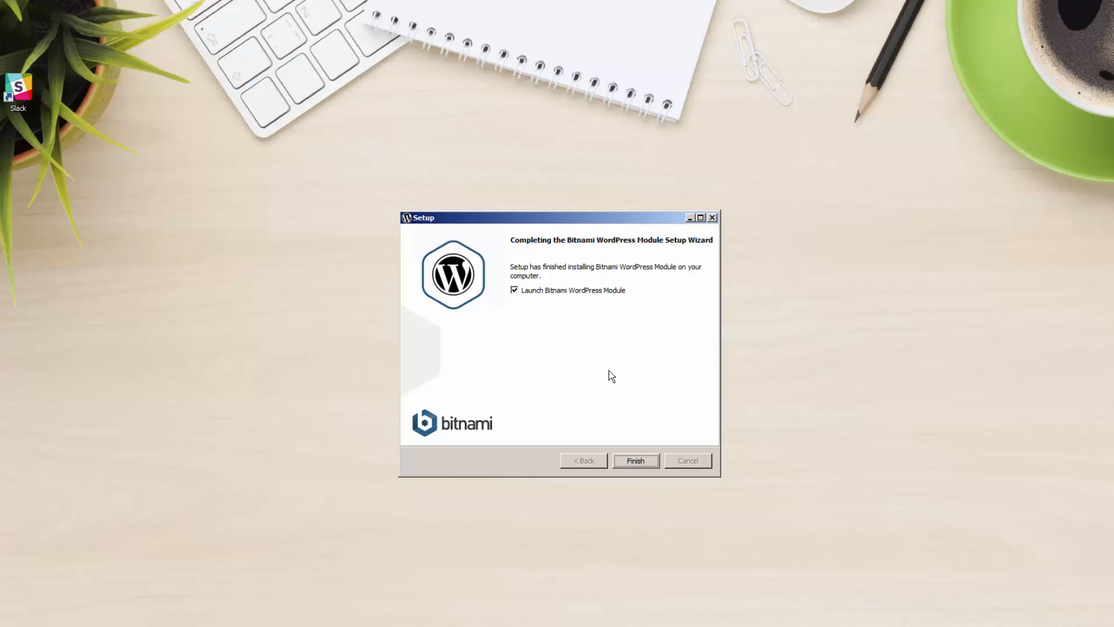
pyautogui.click(623, 458)
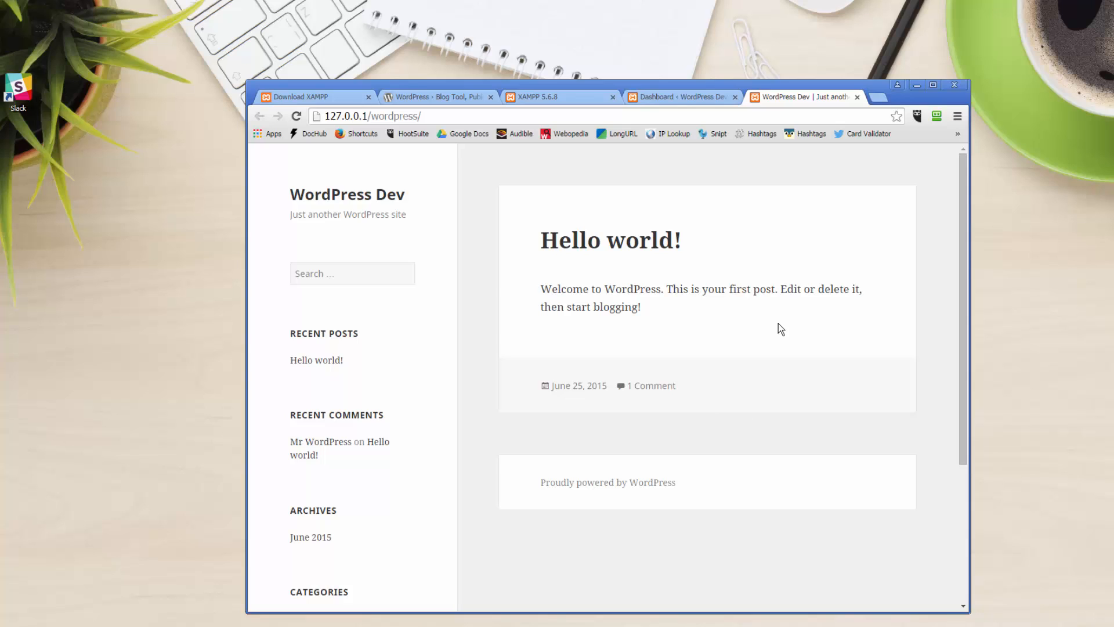
pyautogui.click(857, 98)
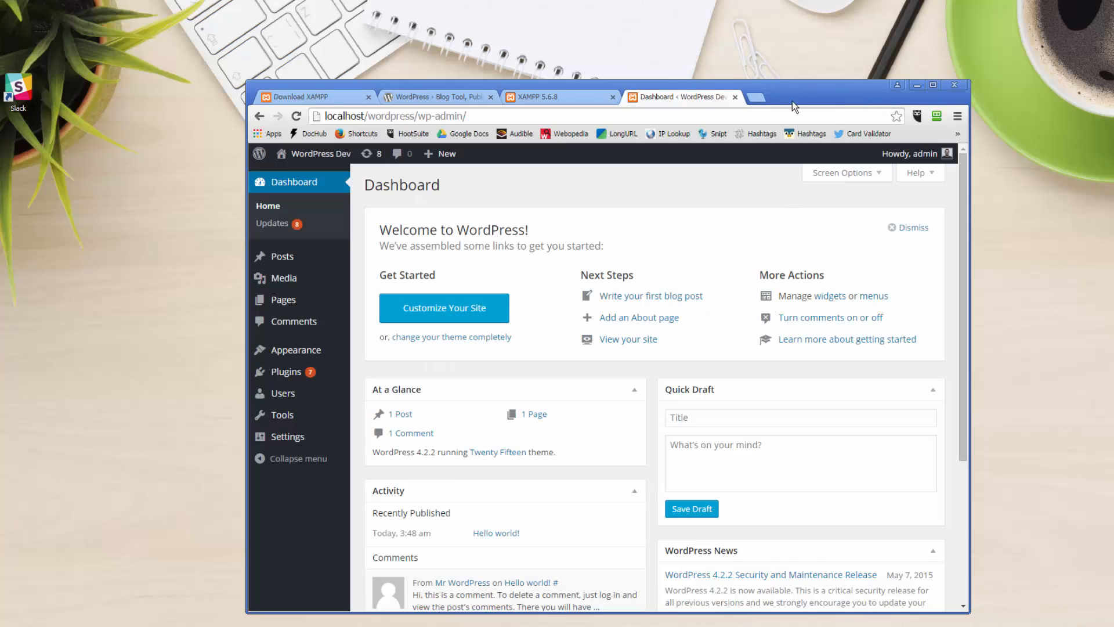
# - Open the admin Plugins page showing the 11 installed plugins
pyautogui.click(285, 373)
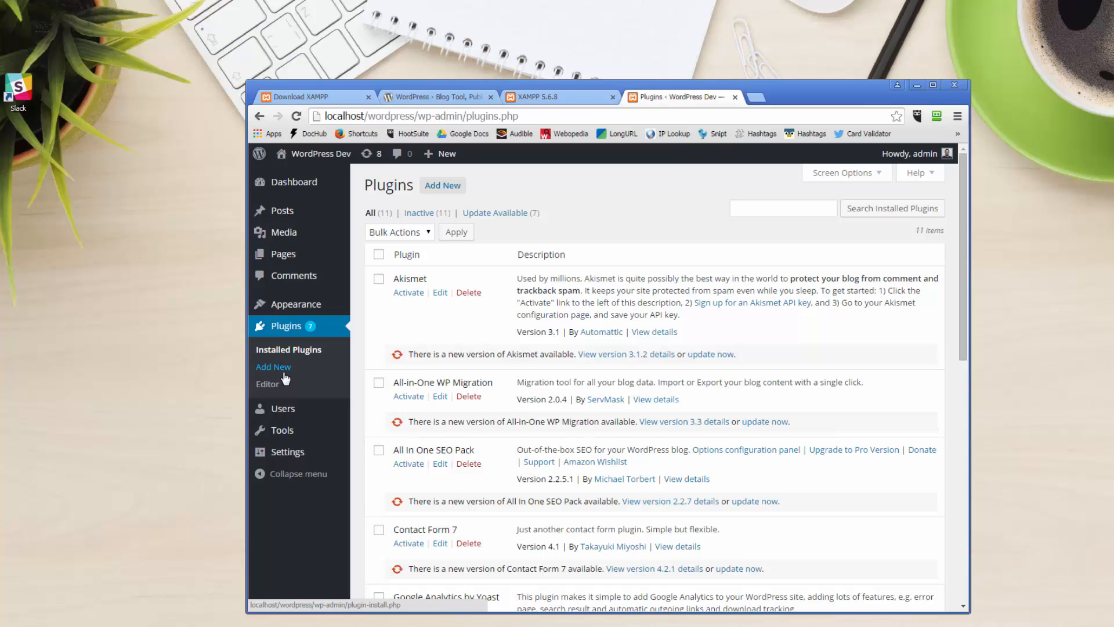
# - Minimize Chrome, move the Bitnami installer off the desktop and centre the XAMPP_1.6.paf.exe icon
pyautogui.click(921, 86)
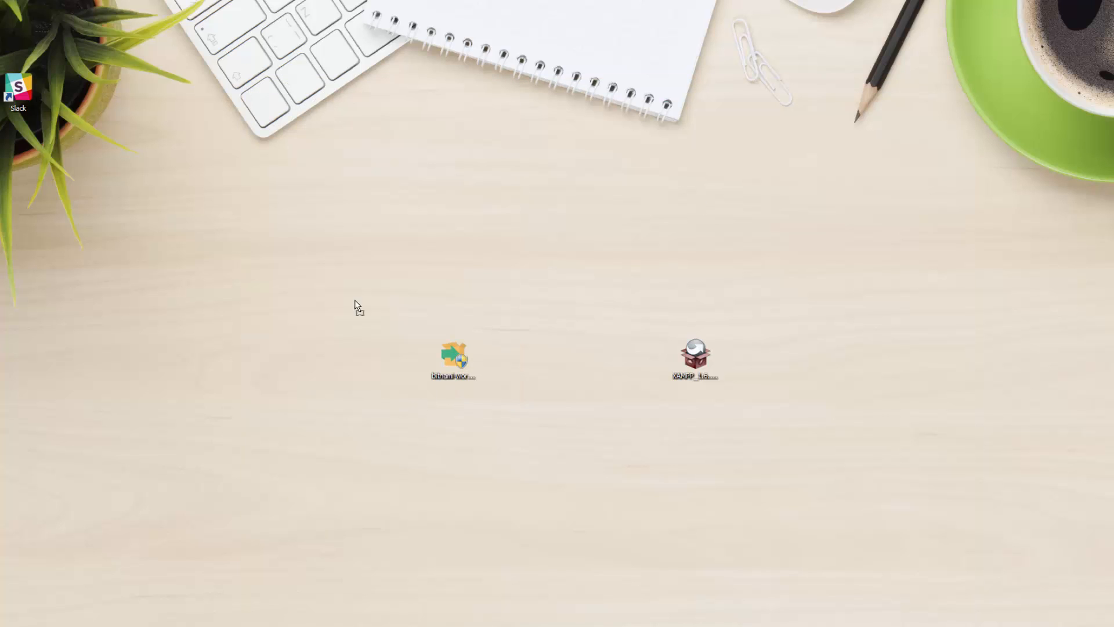
pyautogui.moveTo(355, 300); pyautogui.dragTo(0, 70)
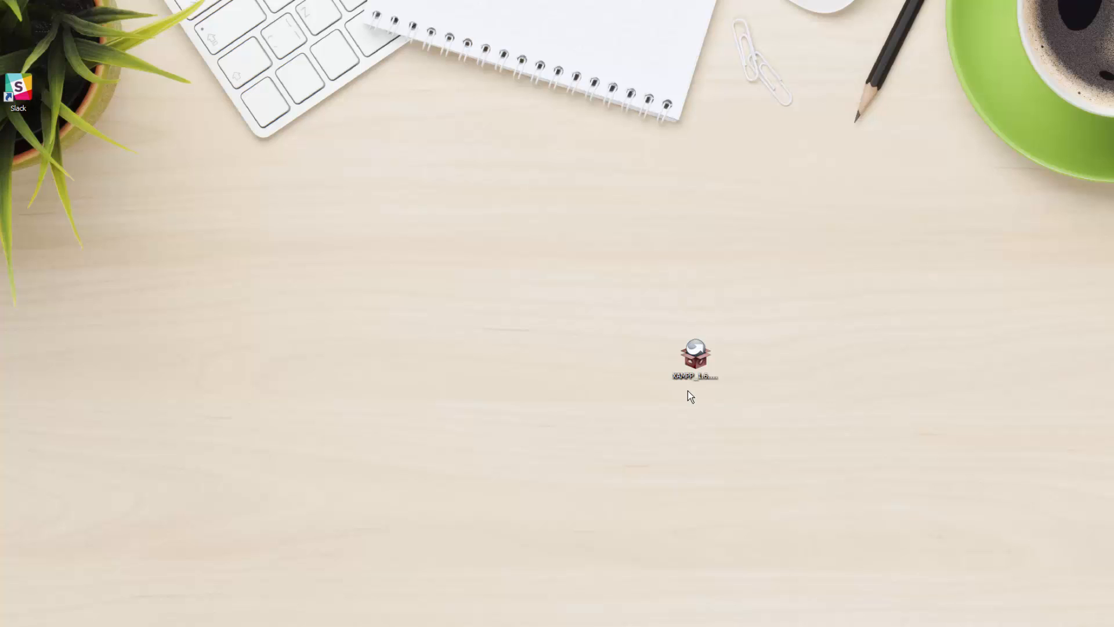
pyautogui.moveTo(695, 351); pyautogui.dragTo(565, 319)
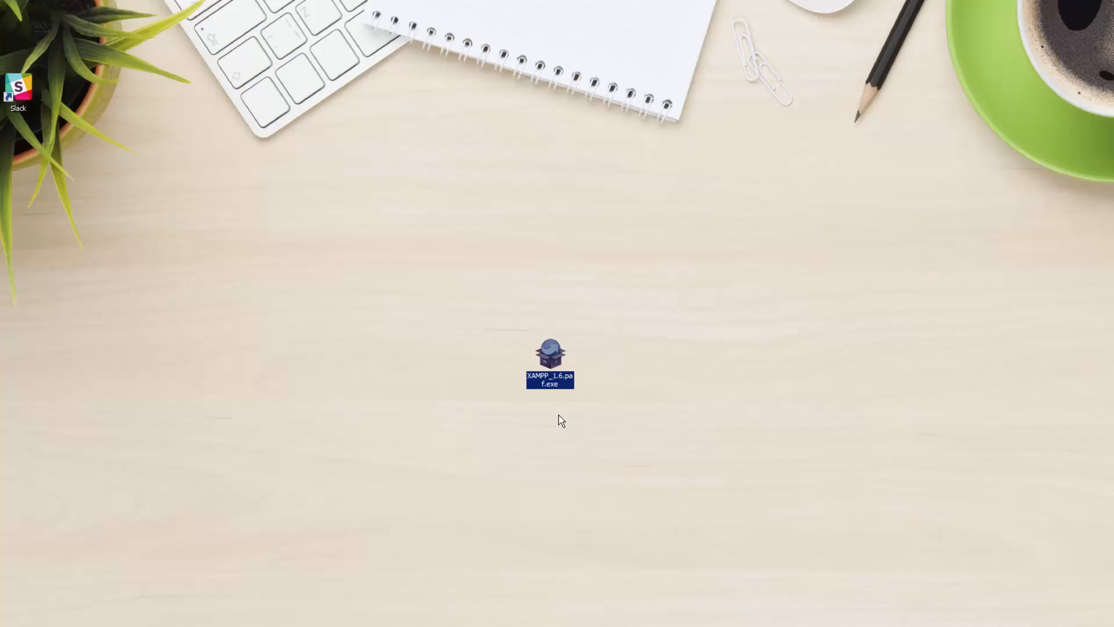
# - Run XAMPP_1.6.paf.exe past the security and language prompts, then stop MySQL and close the control panel
pyautogui.doubleClick(564, 370)
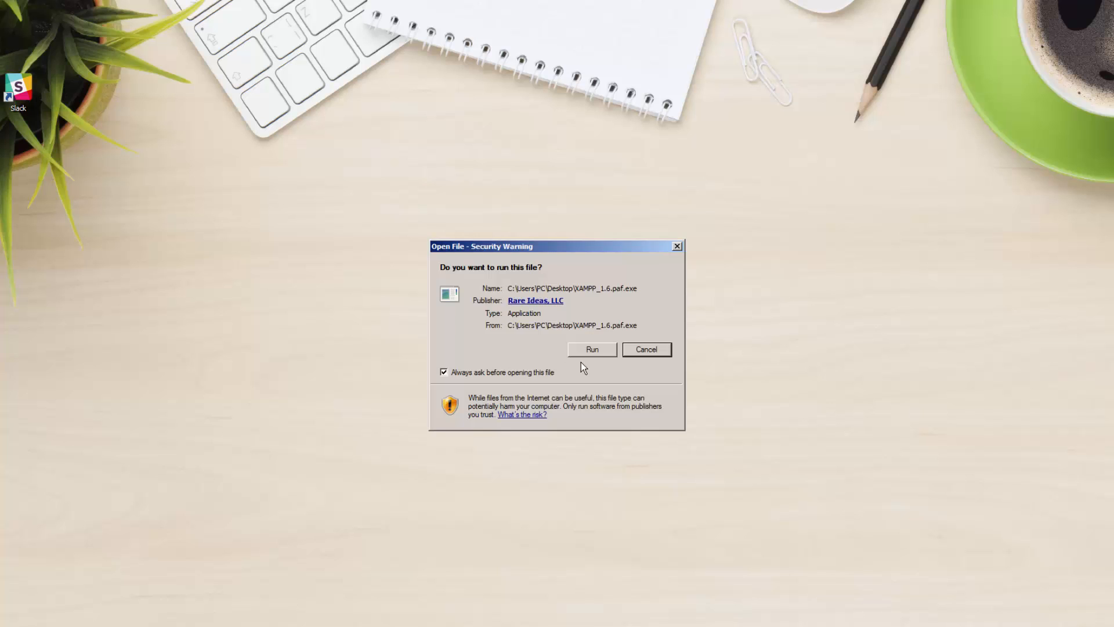
pyautogui.click(587, 349)
pyautogui.click(562, 370)
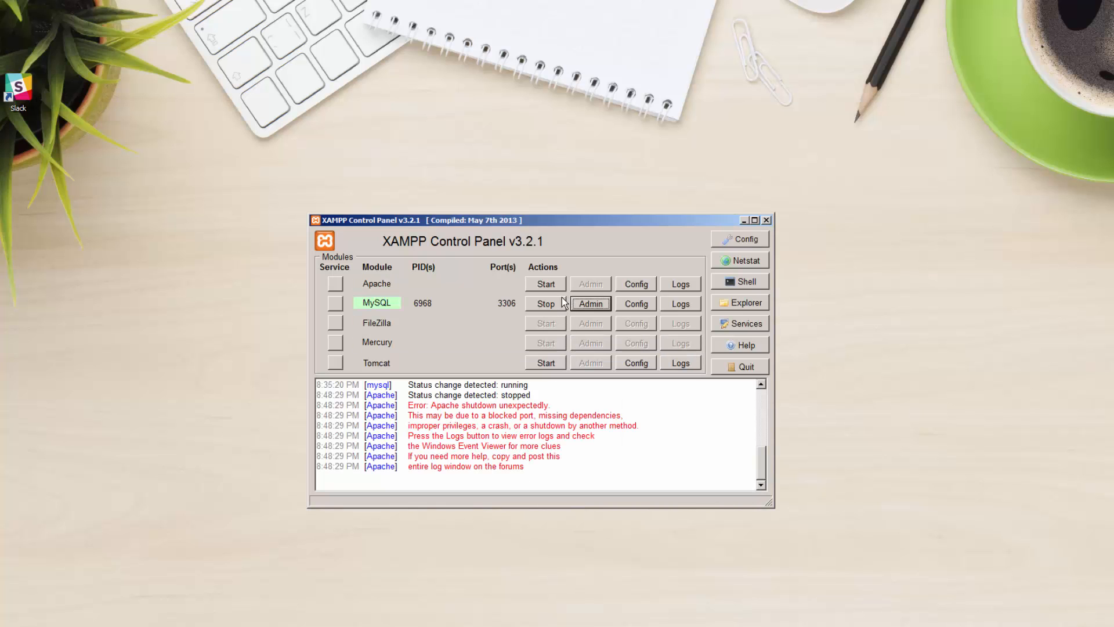
pyautogui.click(546, 305)
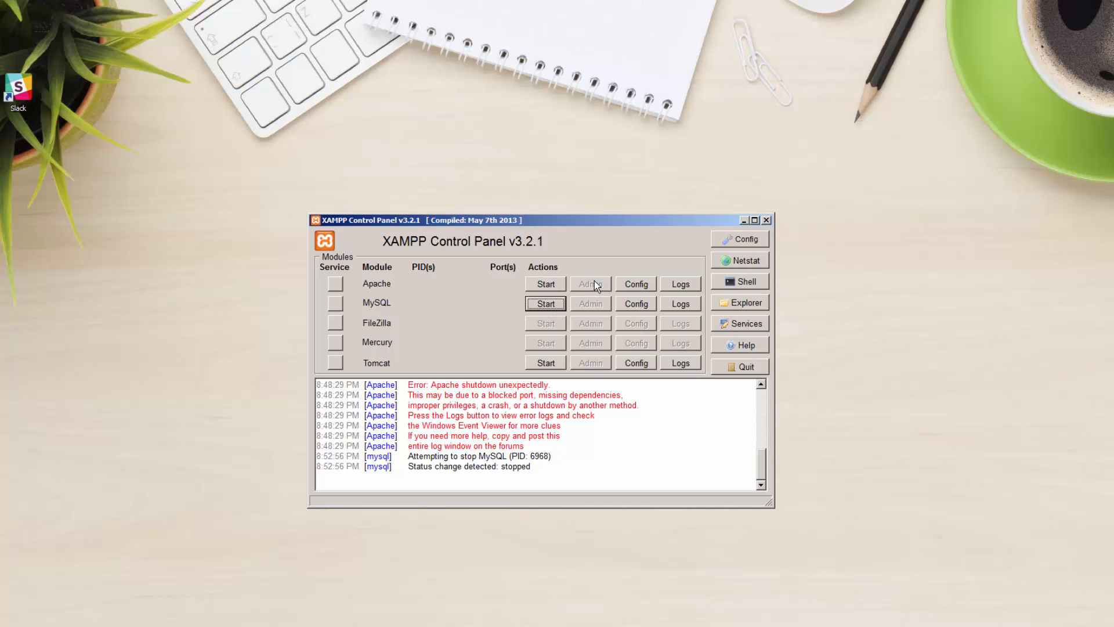
pyautogui.click(766, 220)
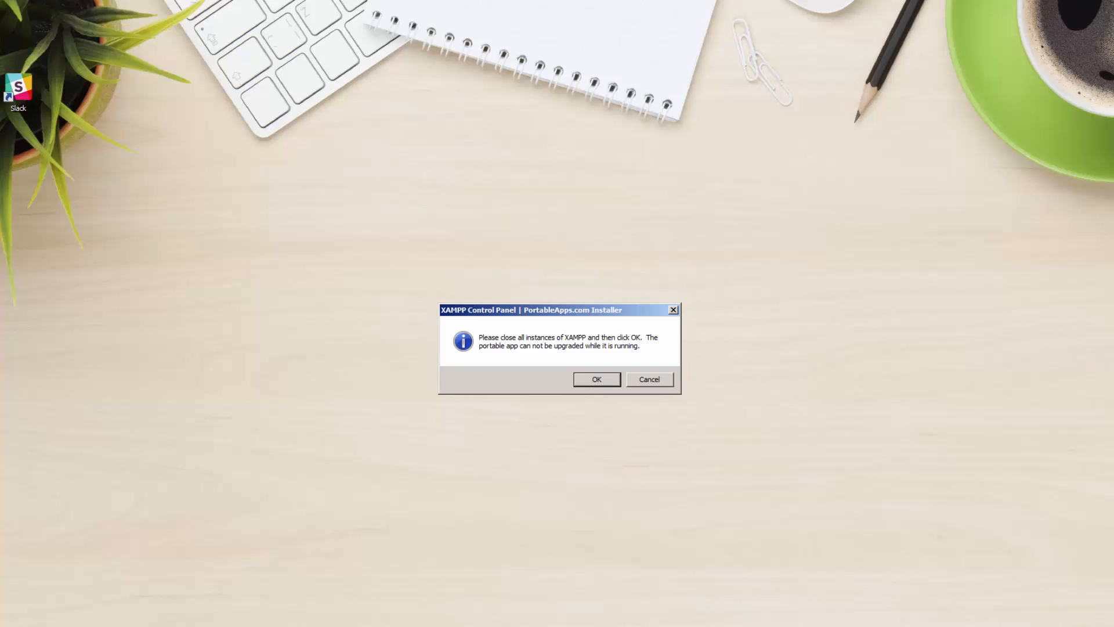
# - End the xampp-control.exe process in Task Manager's Processes list, then minimize Task Manager
pyautogui.rightClick(734, 626)
pyautogui.click(766, 626)
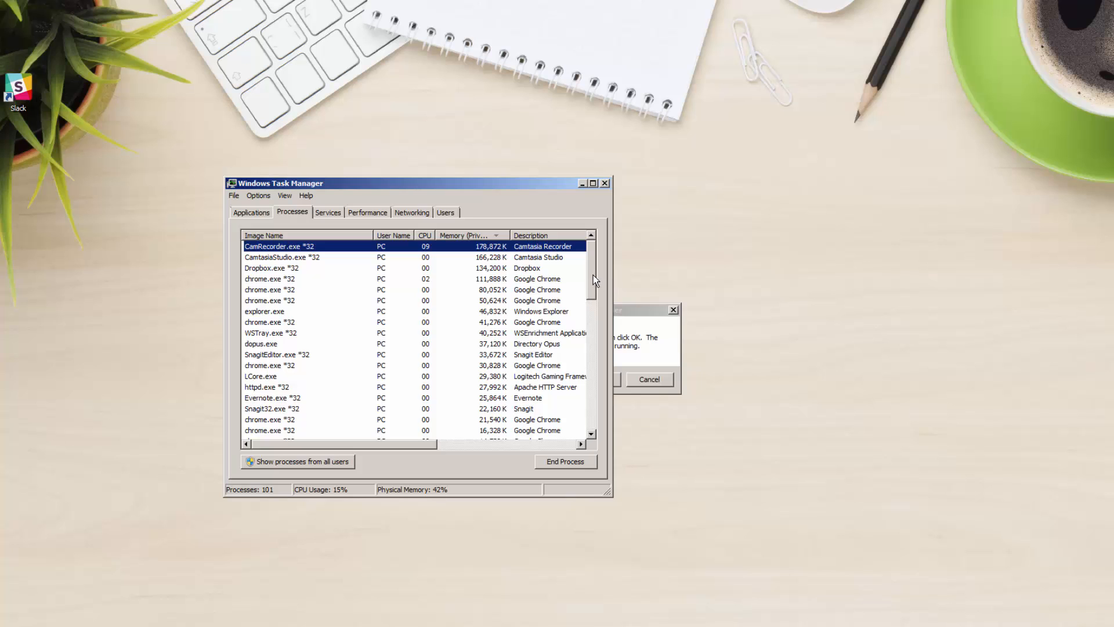
pyautogui.moveTo(594, 278); pyautogui.dragTo(598, 313)
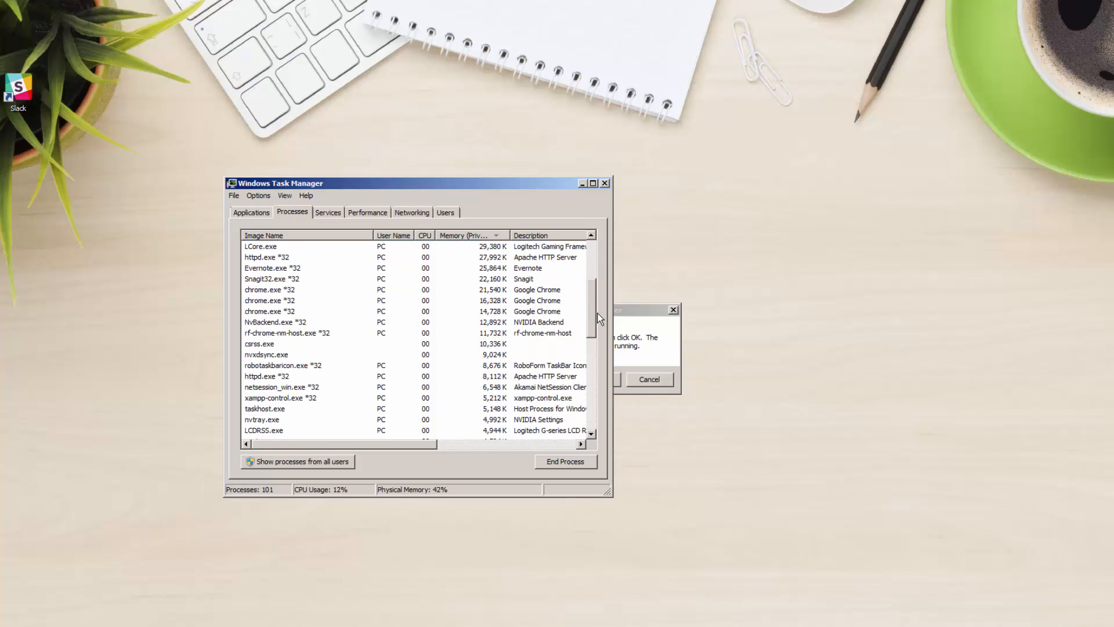
pyautogui.click(295, 400)
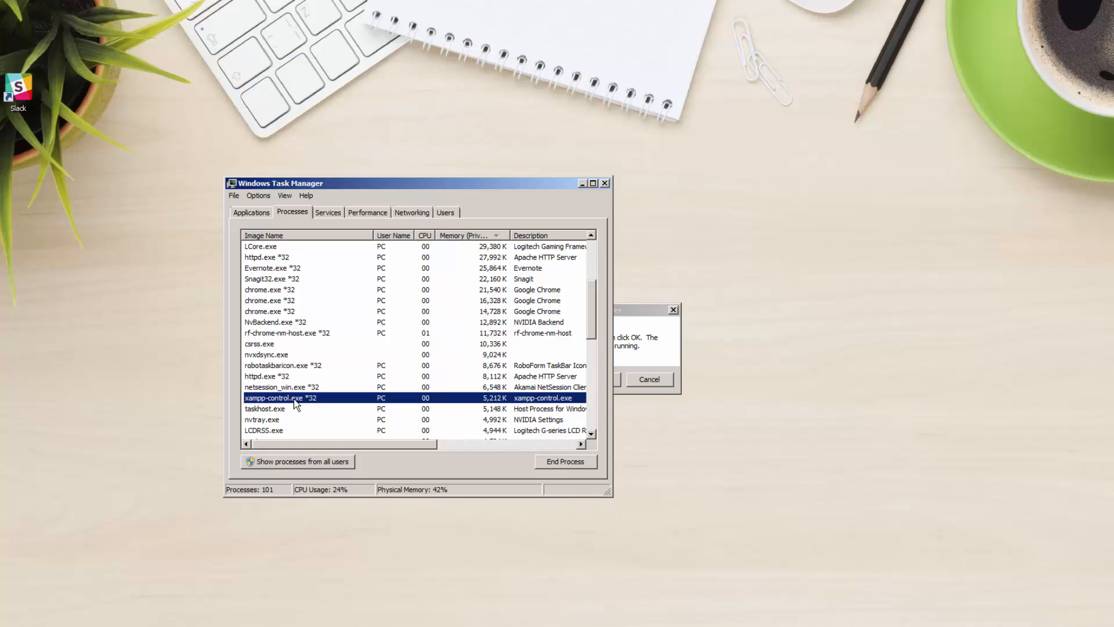
pyautogui.click(566, 459)
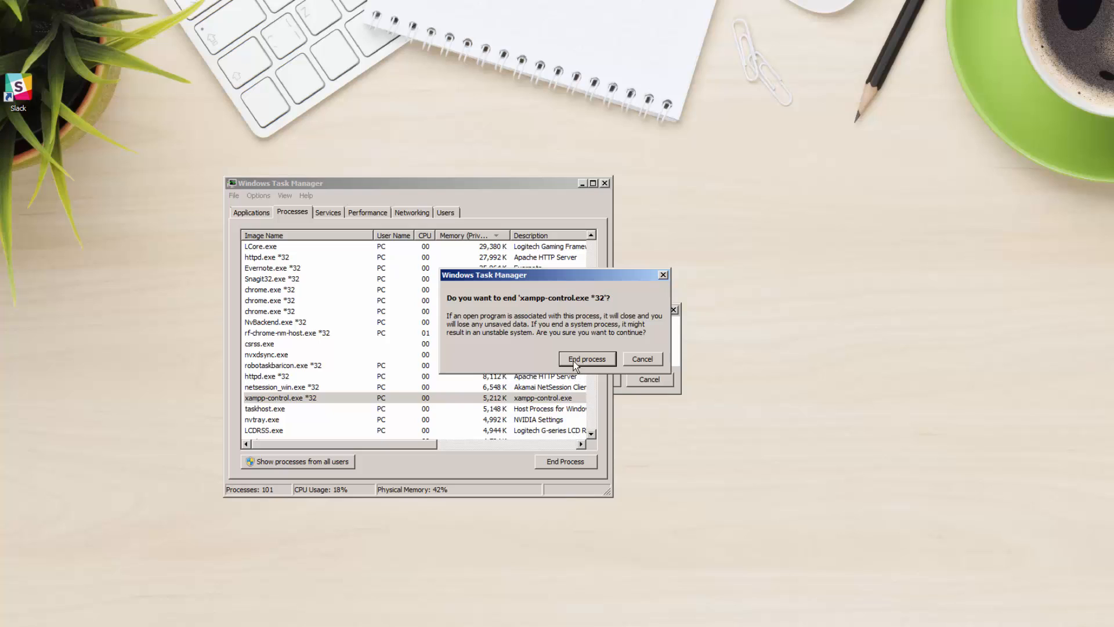
pyautogui.click(587, 359)
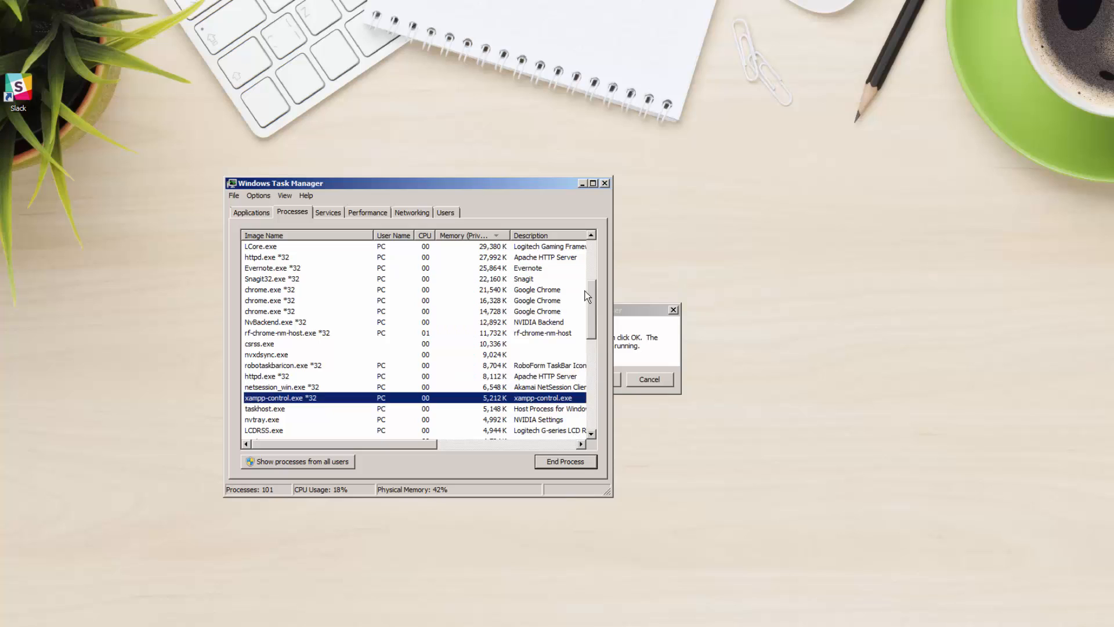
pyautogui.click(582, 183)
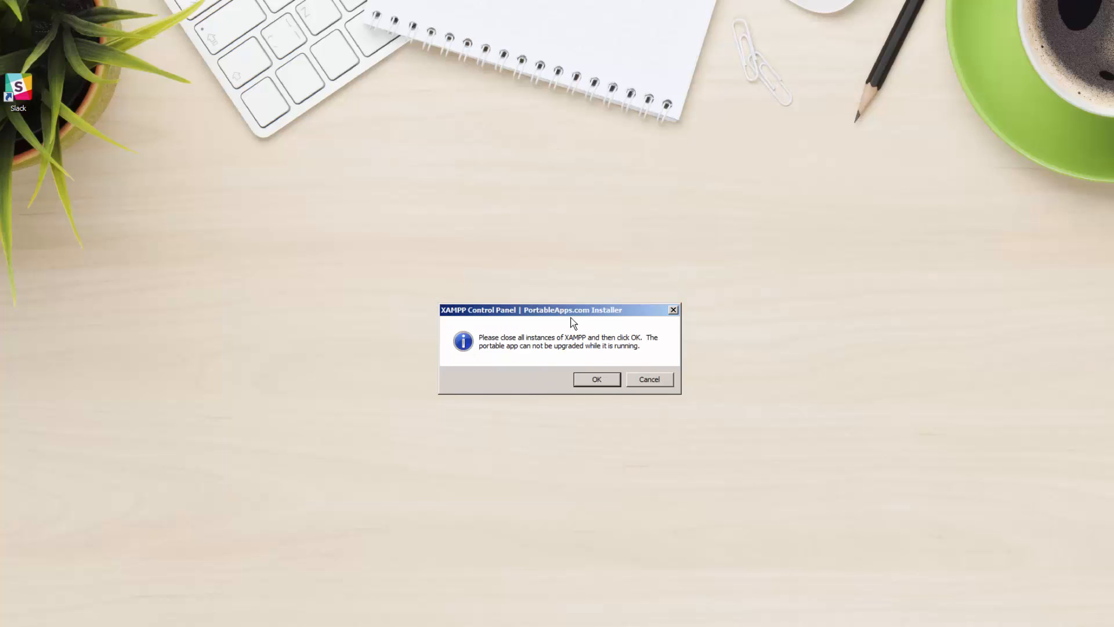
# - Confirm XAMPP is closed and advance the installer to the destination-folder page
pyautogui.click(594, 379)
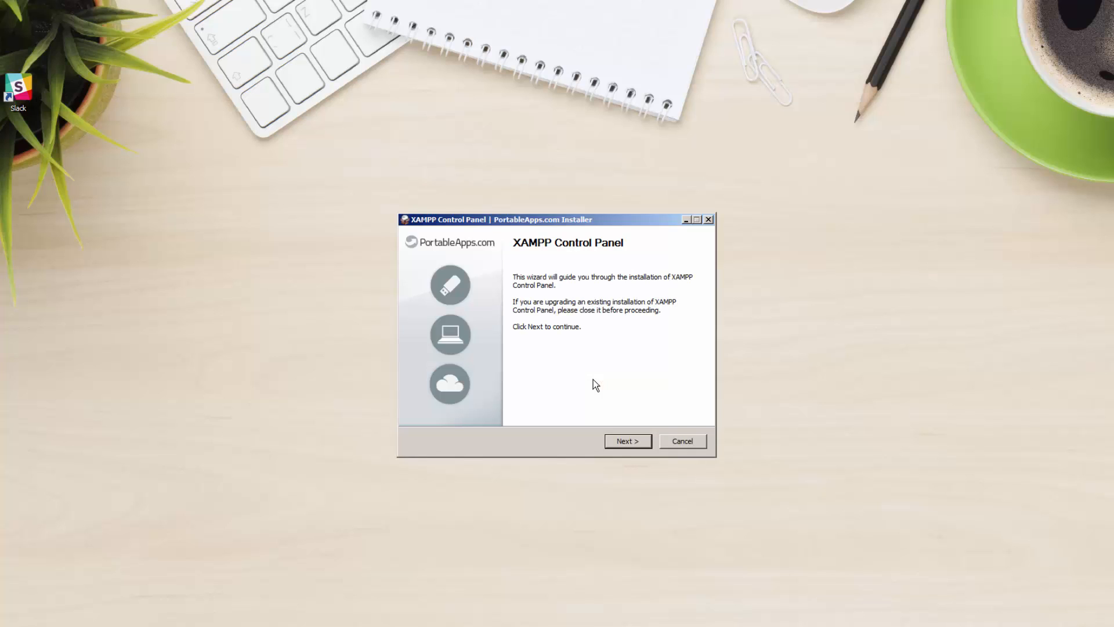
pyautogui.click(628, 442)
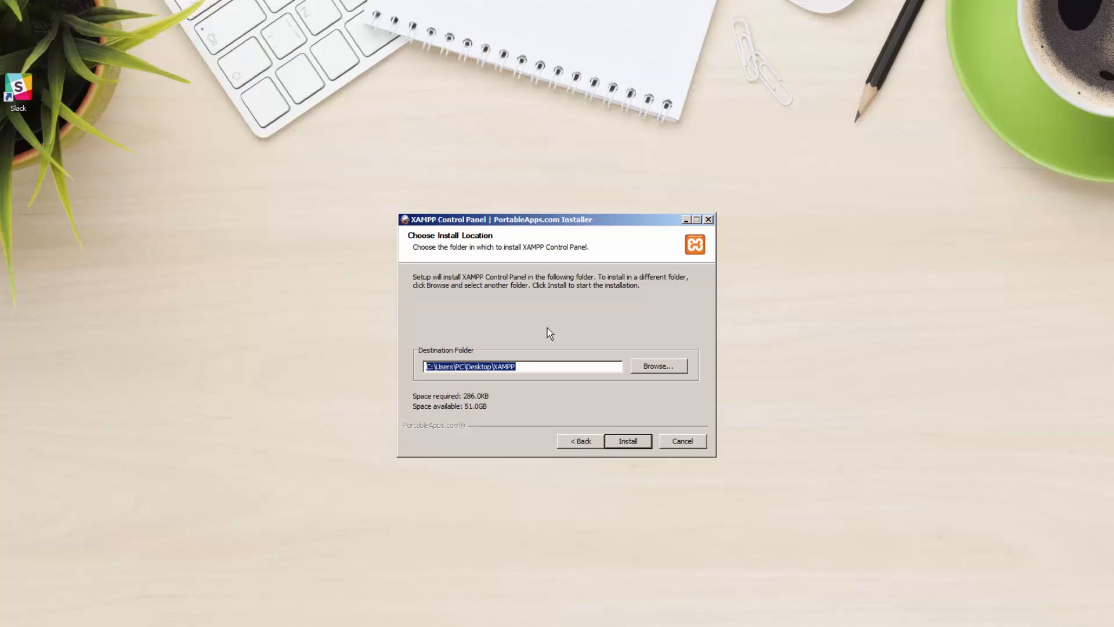
pyautogui.click(545, 367)
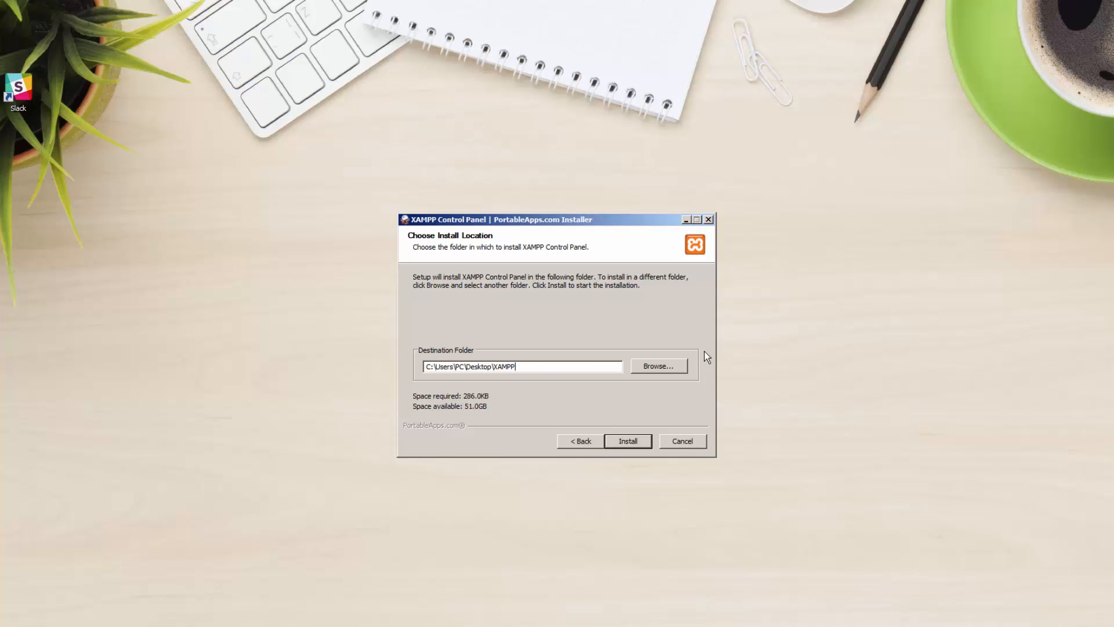
# - Browse to the xampp folder on removable drive K: as the destination and start the install
pyautogui.click(645, 364)
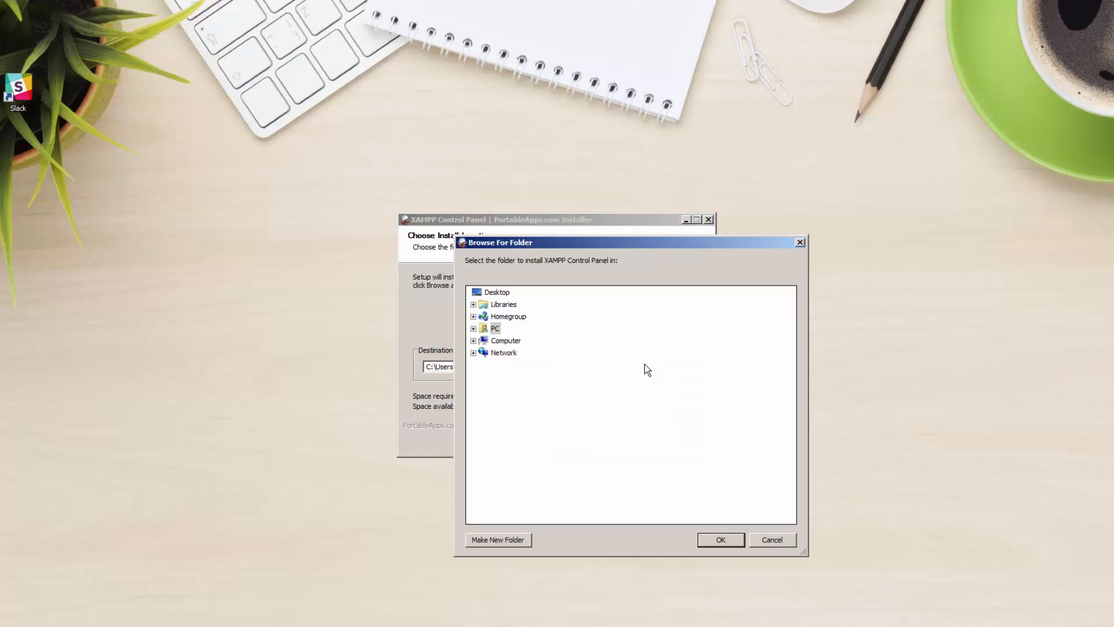
pyautogui.click(474, 341)
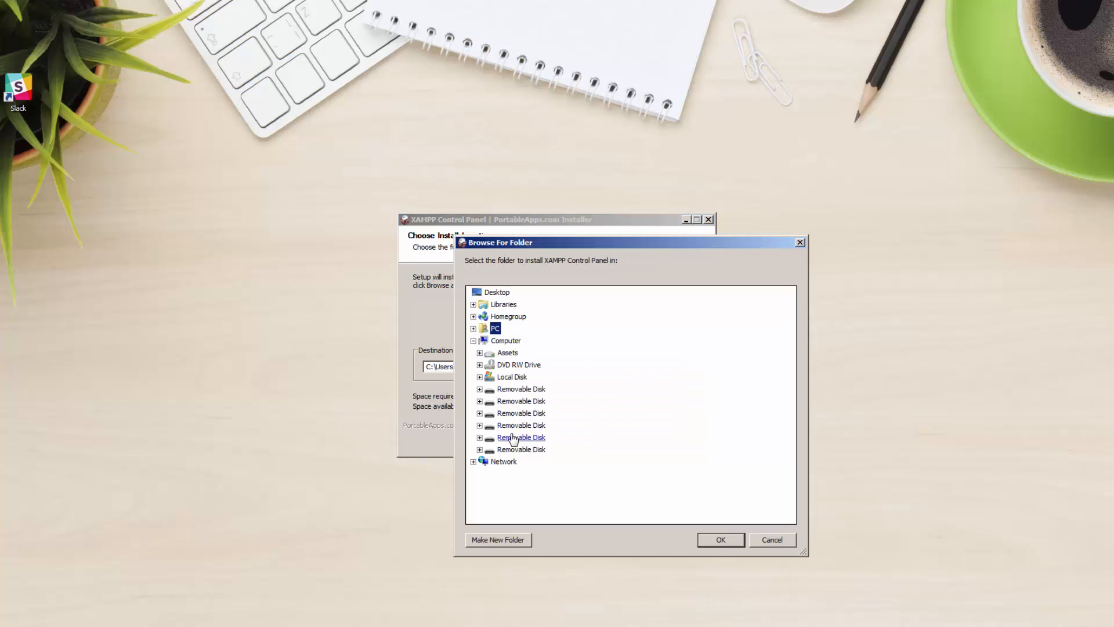
pyautogui.click(480, 439)
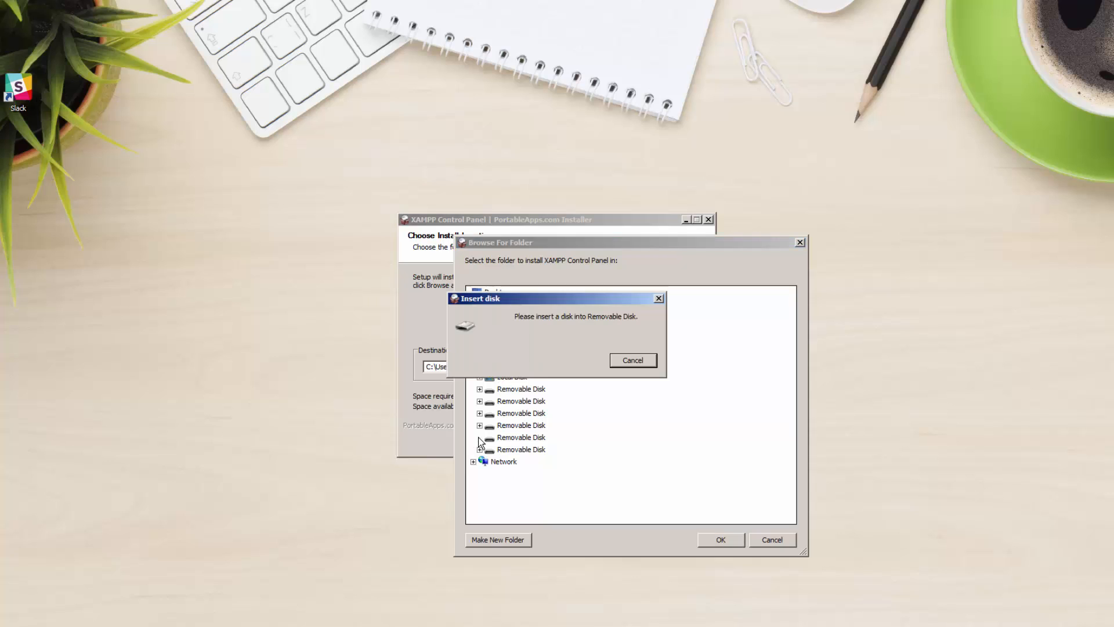
pyautogui.press('Escape')
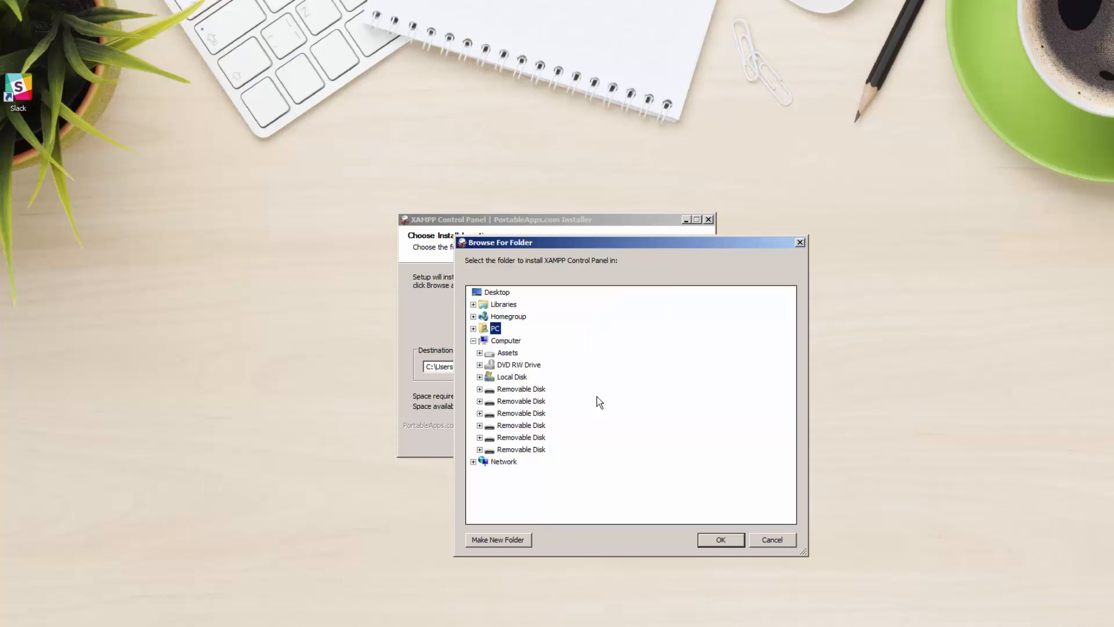
pyautogui.click(479, 450)
pyautogui.doubleClick(514, 485)
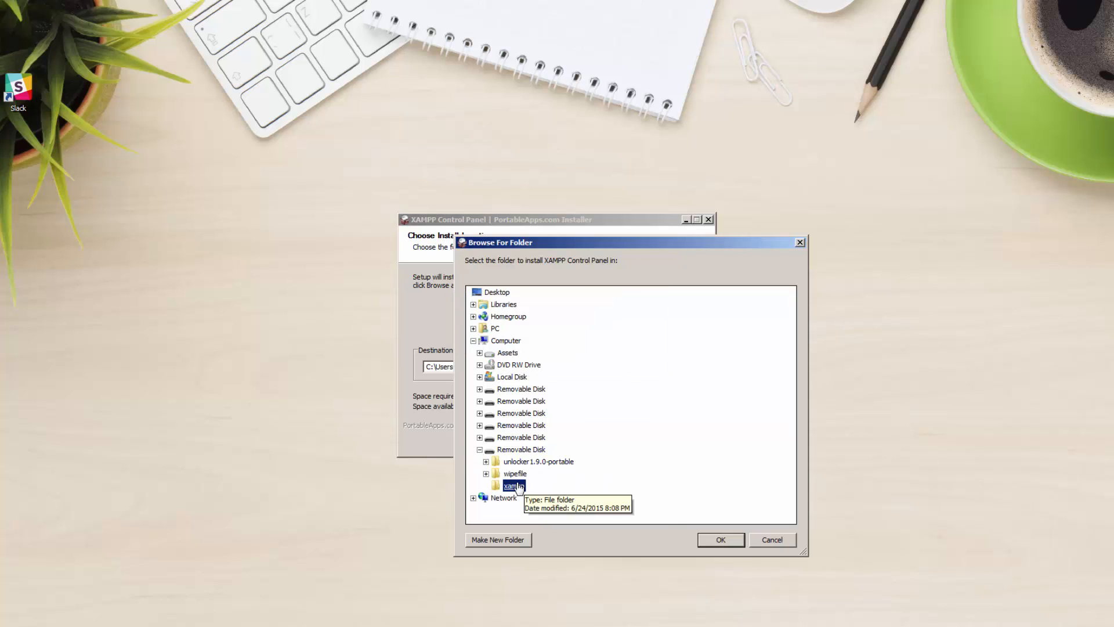
pyautogui.click(717, 540)
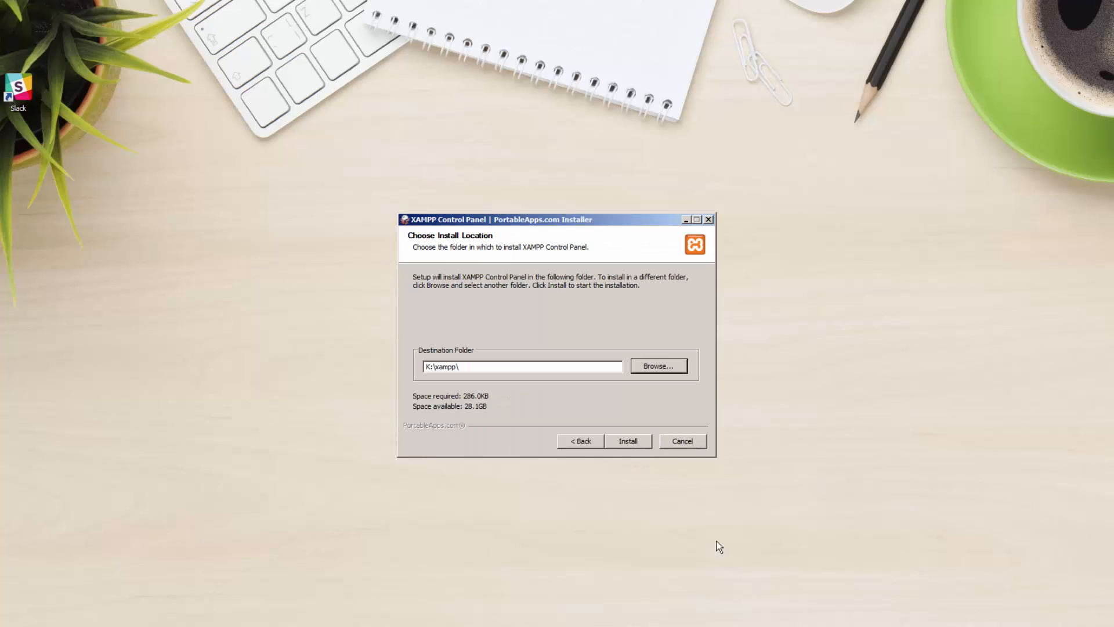
pyautogui.click(632, 441)
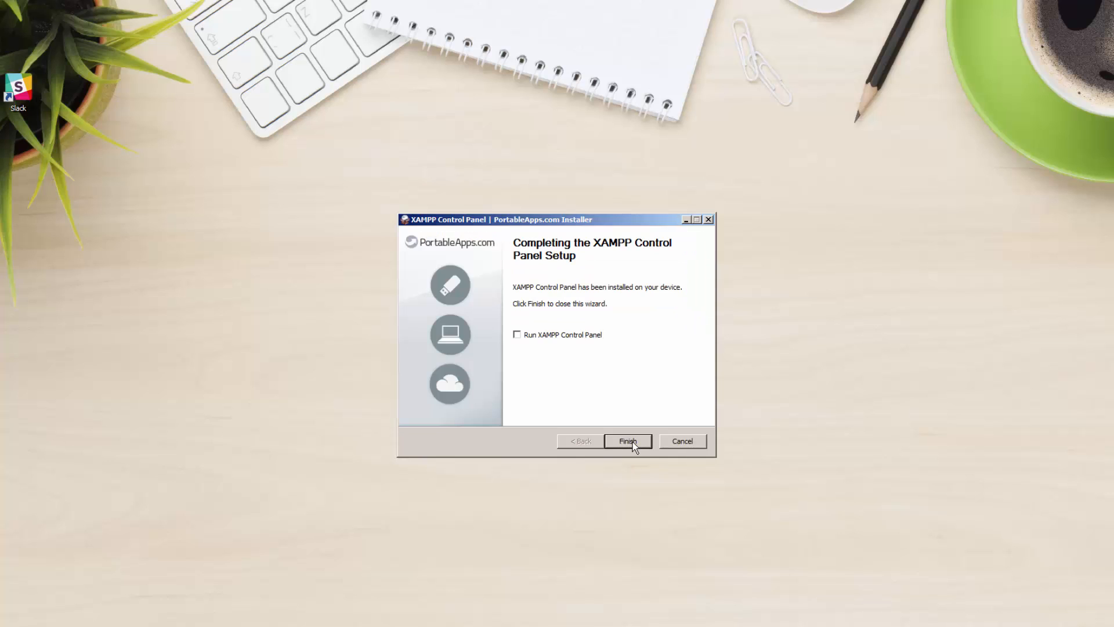
# - Finish the installer, then bring back and enlarge the Directory Opus lister window
pyautogui.click(627, 442)
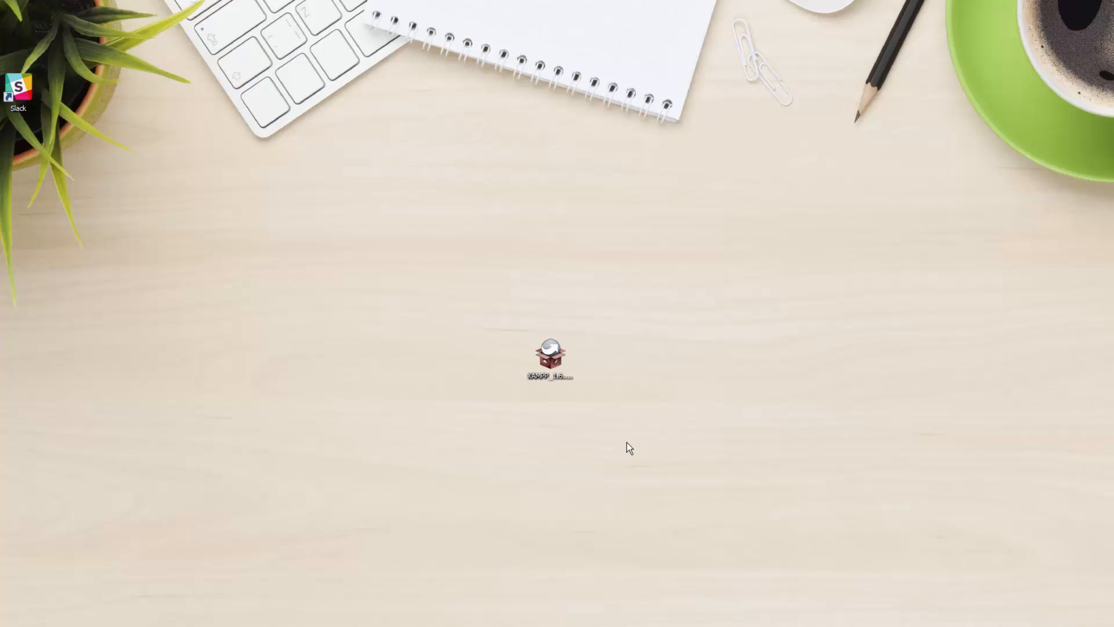
pyautogui.click(128, 626)
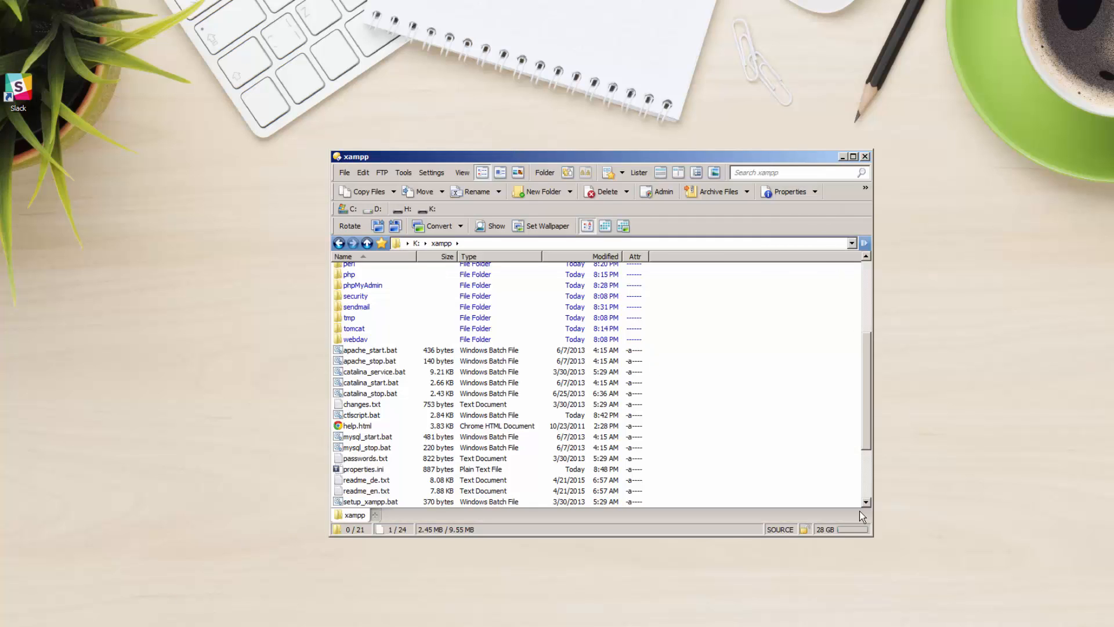
pyautogui.moveTo(872, 537); pyautogui.dragTo(995, 626)
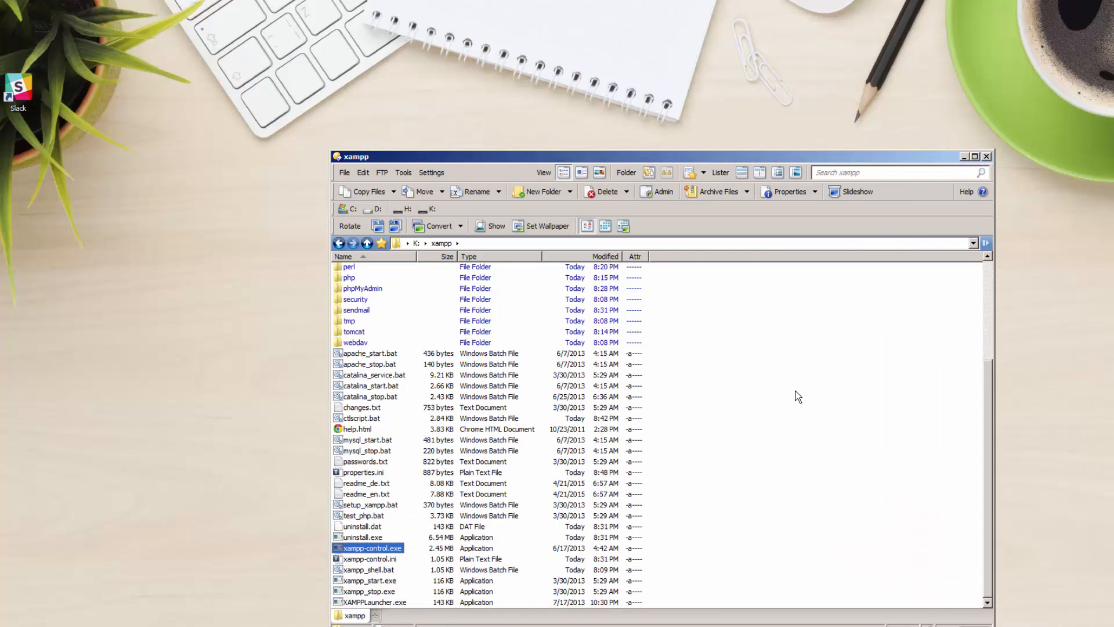
pyautogui.press('Home')
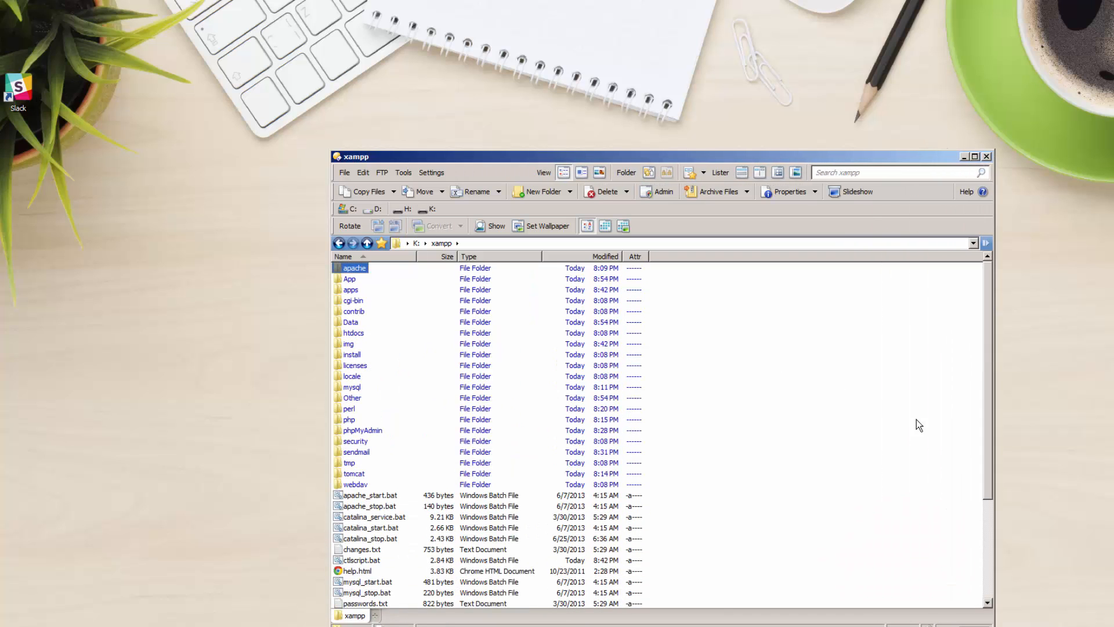
pyautogui.scroll(-5, 952, 465)
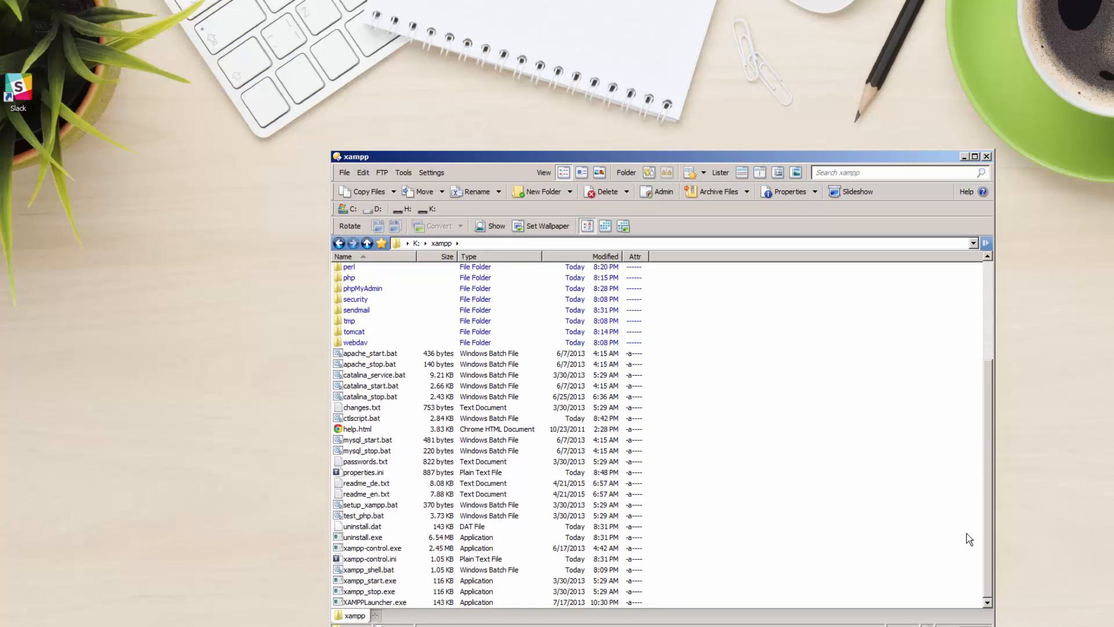
# - Go up to K:\, switch to Thumbnails view, open xampp and scroll down to XAMPPLauncher.exe
pyautogui.click(367, 243)
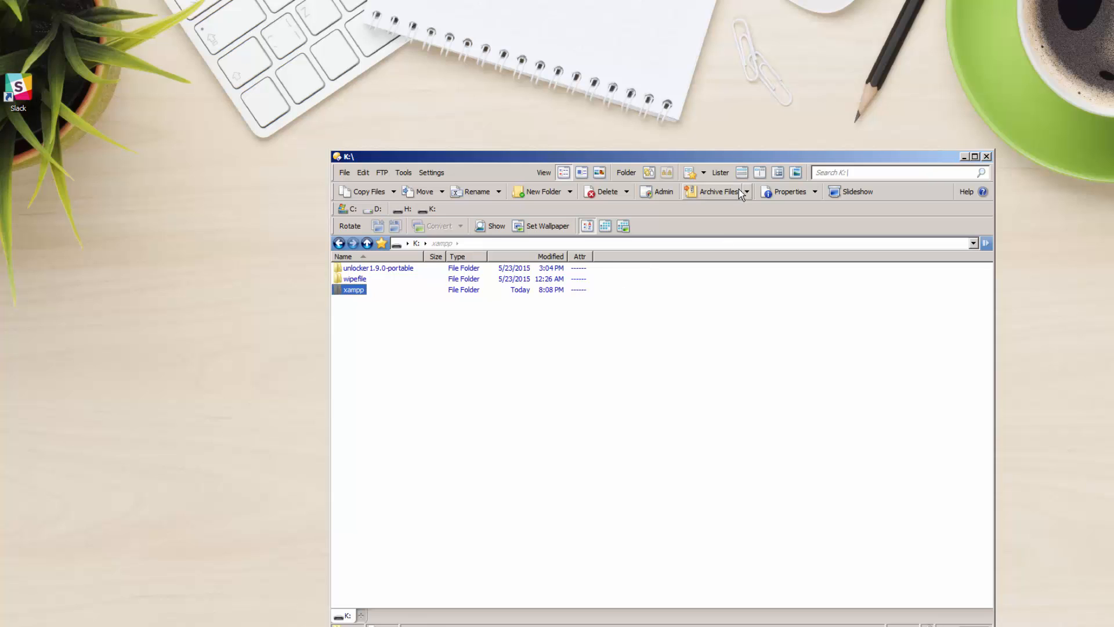
pyautogui.click(599, 172)
pyautogui.doubleClick(577, 325)
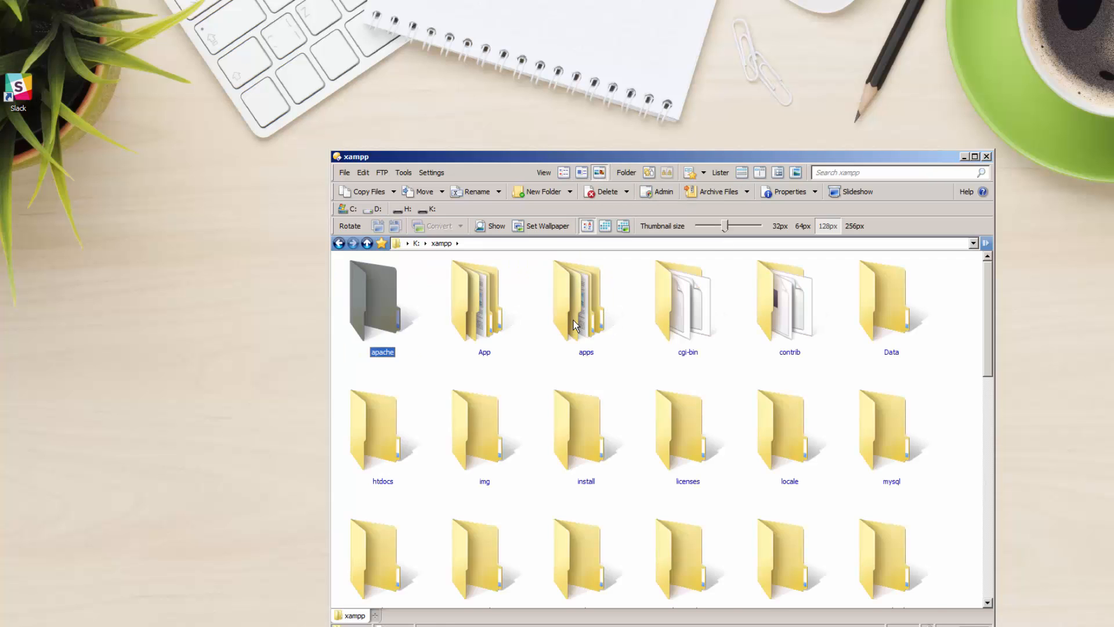
pyautogui.scroll(-5, 886, 467)
pyautogui.scroll(-5, 886, 471)
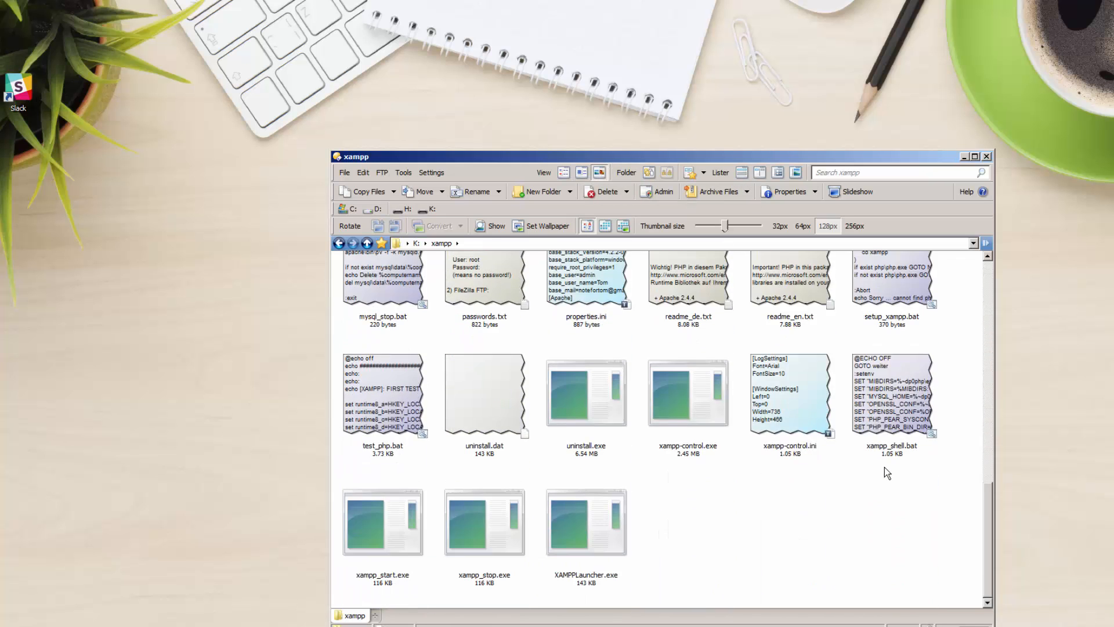
# - Launch xampp-control.exe, centre the v3.2.1 control panel window to inspect it, and close it
pyautogui.doubleClick(677, 390)
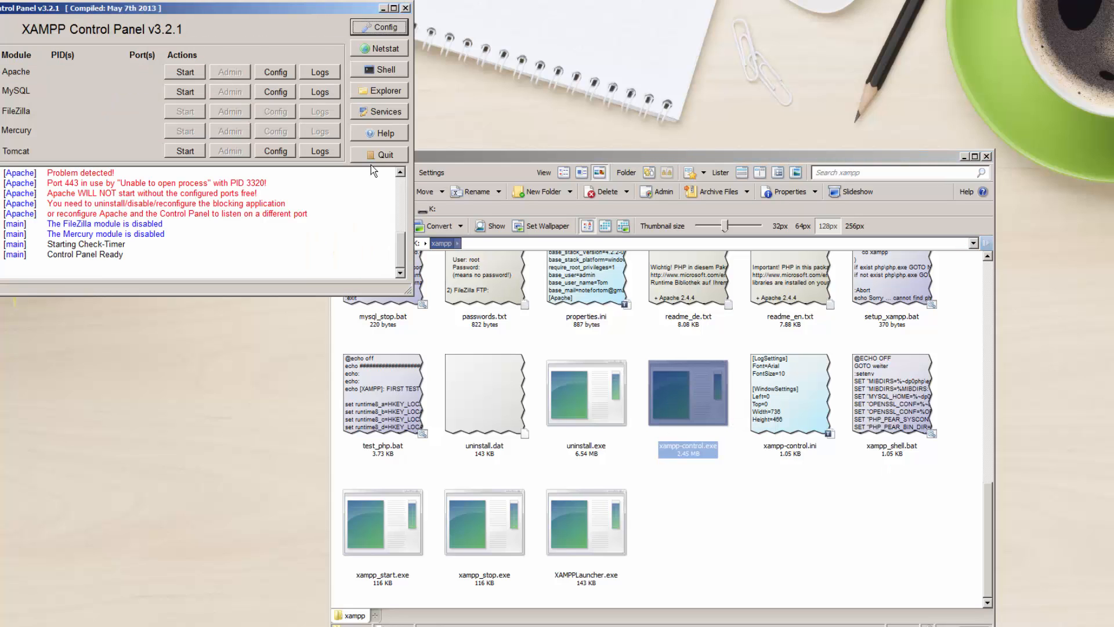
pyautogui.moveTo(242, 6); pyautogui.dragTo(464, 234)
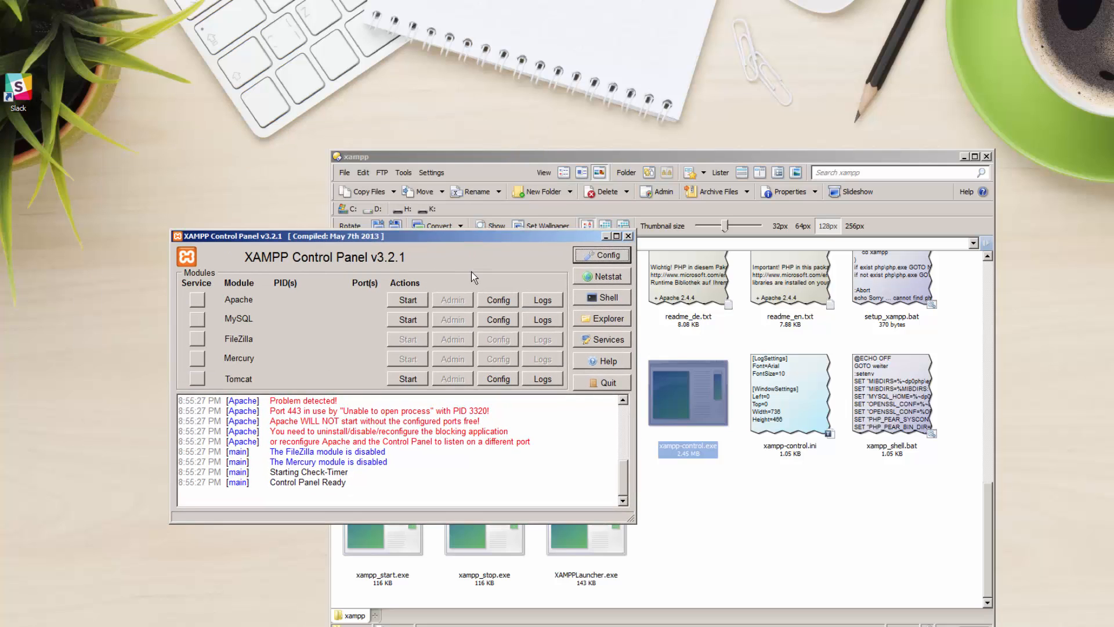
pyautogui.click(628, 235)
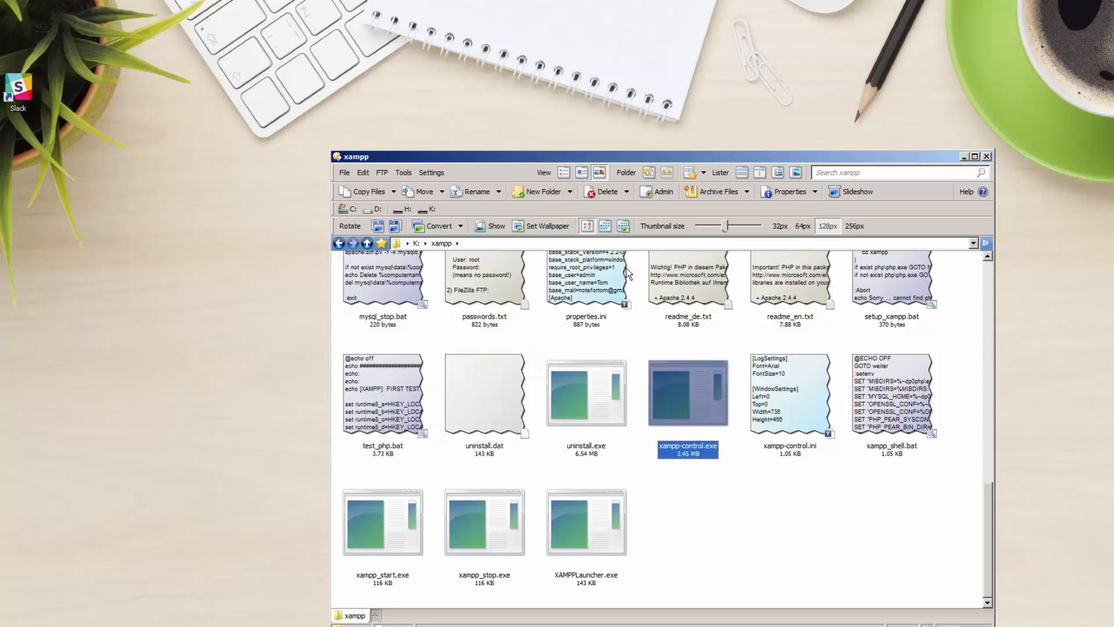
# - Start the panel again via XAMPPLauncher.exe, close it, then close the Directory Opus lister
pyautogui.doubleClick(589, 514)
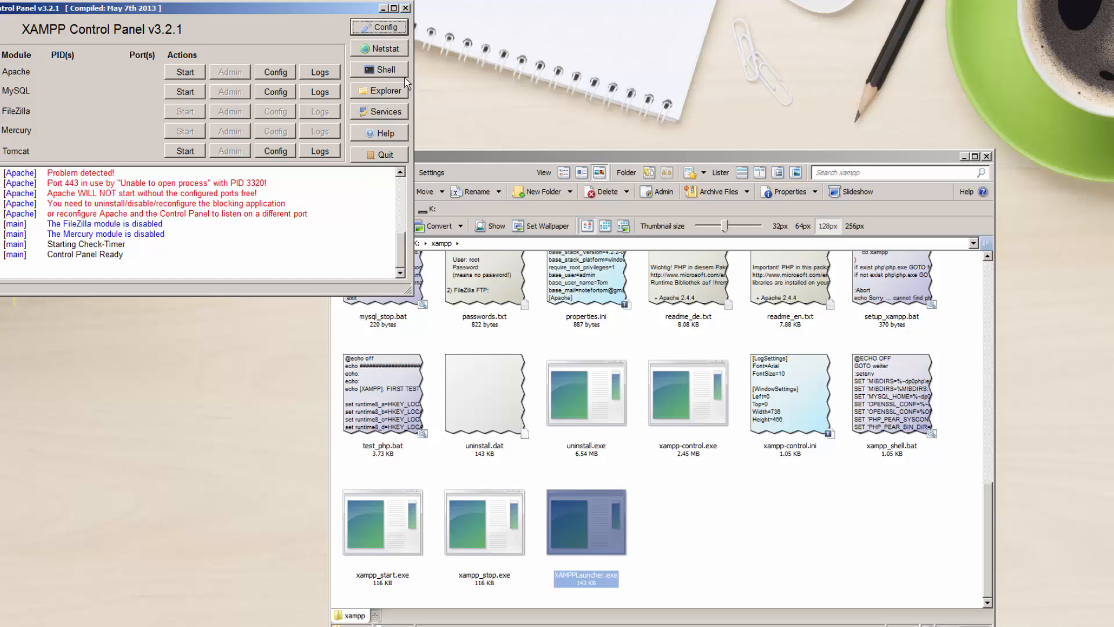
pyautogui.click(406, 9)
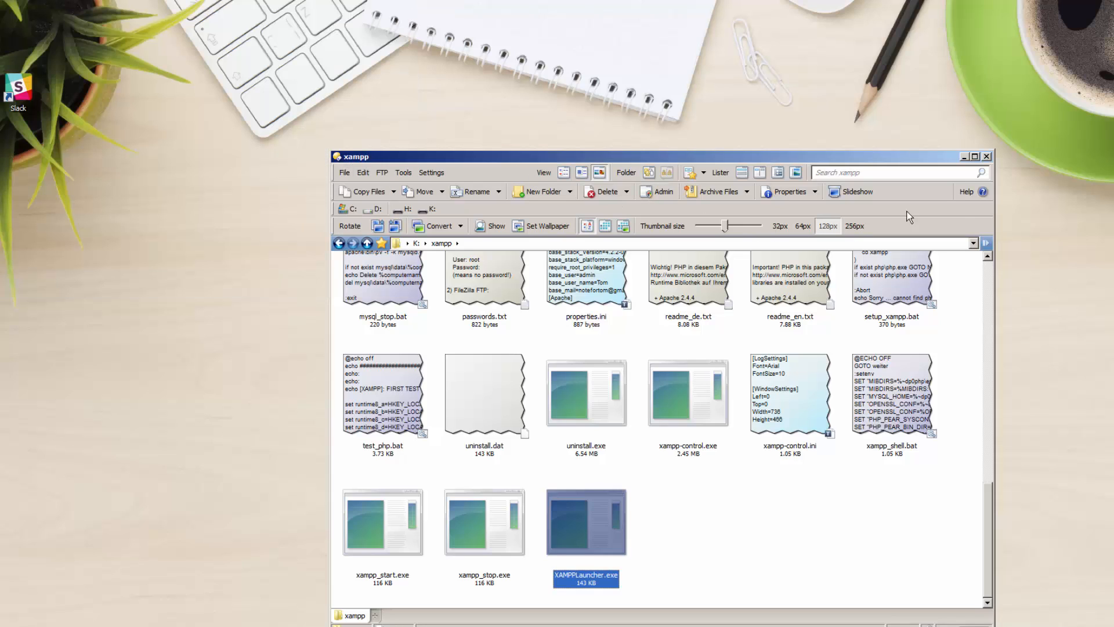
pyautogui.click(987, 156)
# - Remove the XAMPP installer from the desktop, recheck K:\xampp in Directory Opus, then minimize it
pyautogui.moveTo(550, 357); pyautogui.dragTo(0, 69)
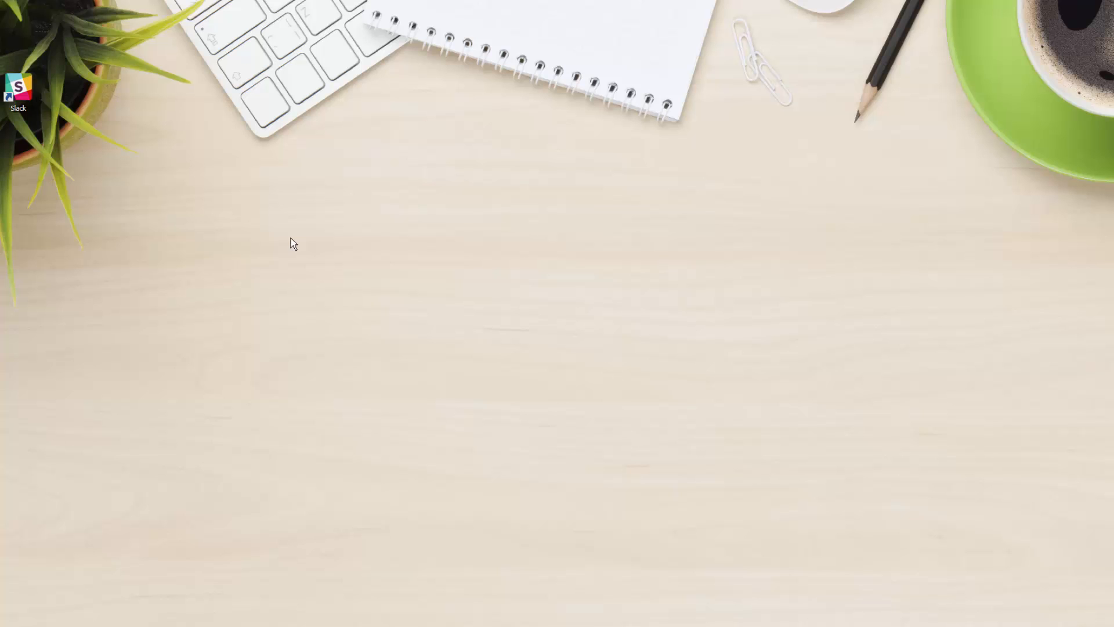
pyautogui.click(151, 626)
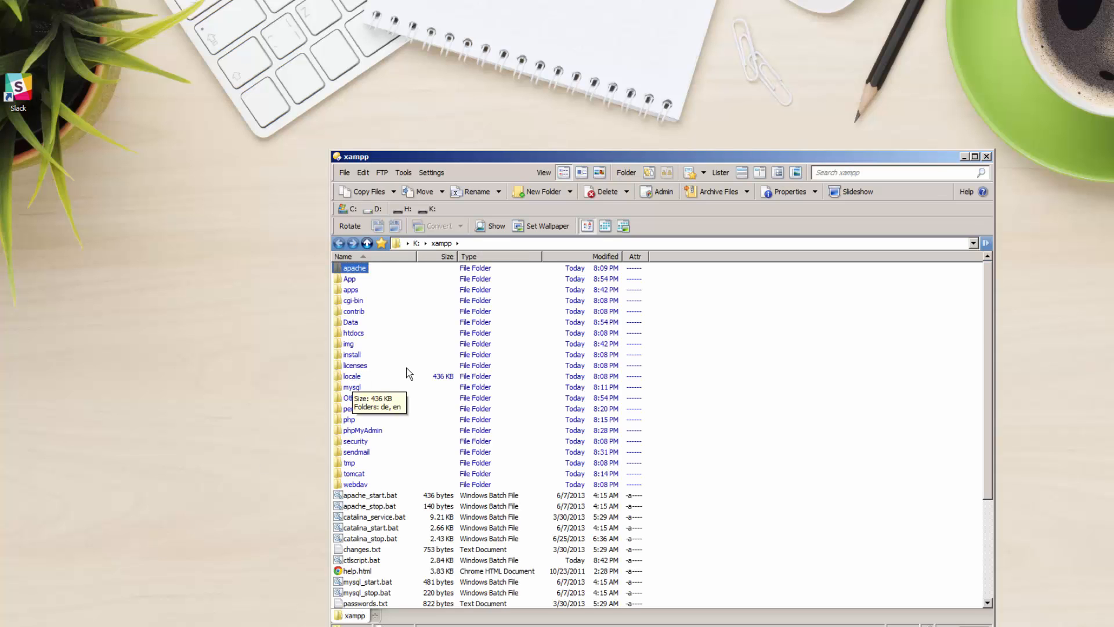
pyautogui.click(367, 244)
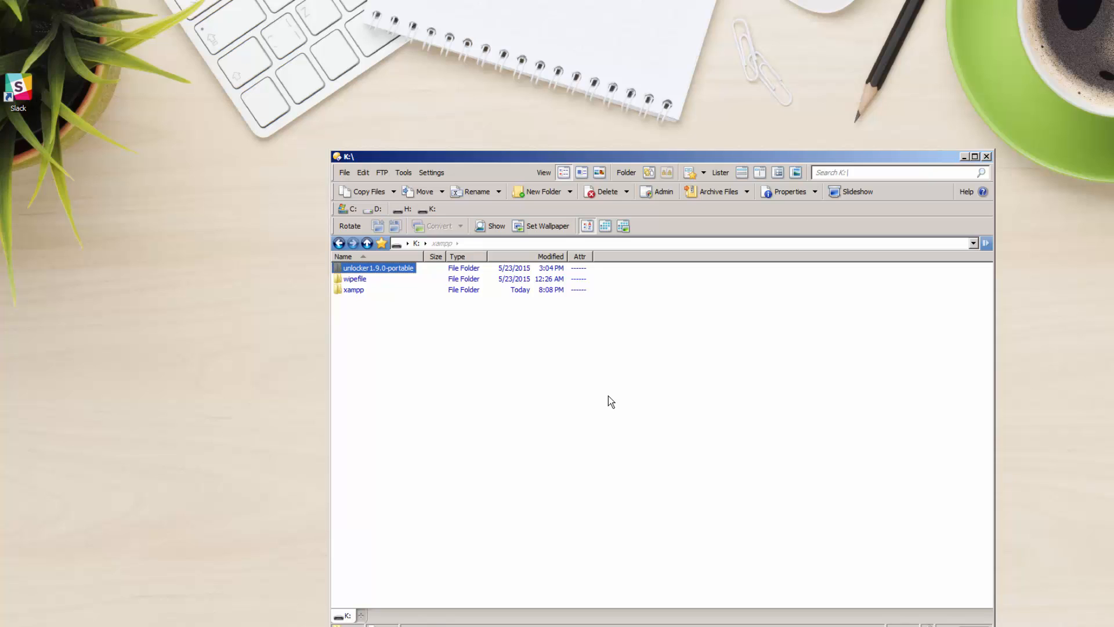
pyautogui.doubleClick(362, 292)
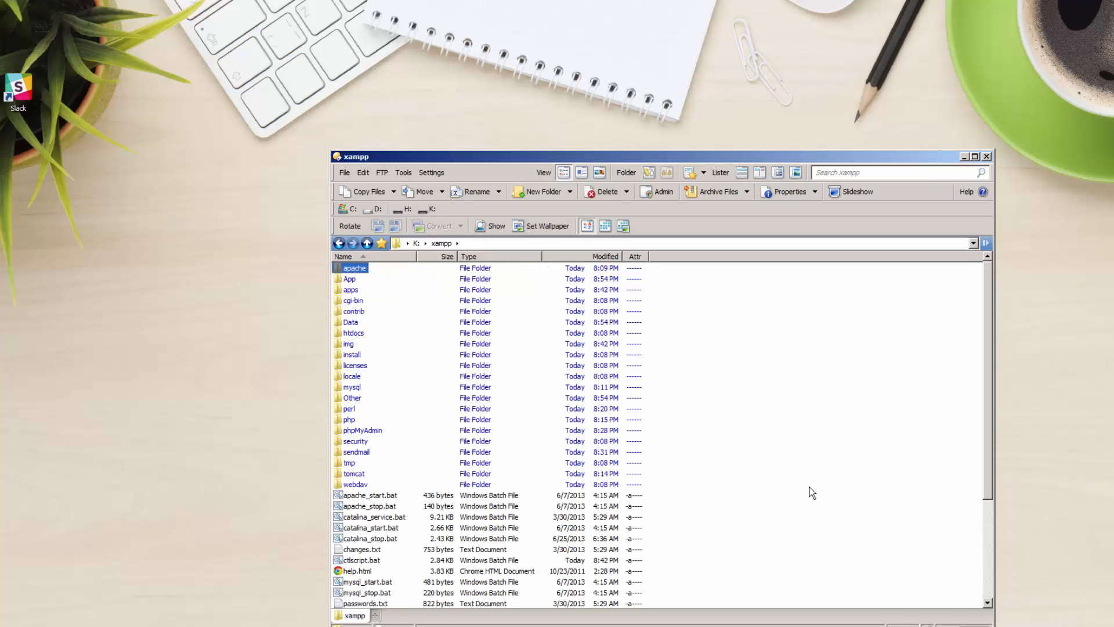
pyautogui.scroll(-6, 810, 488)
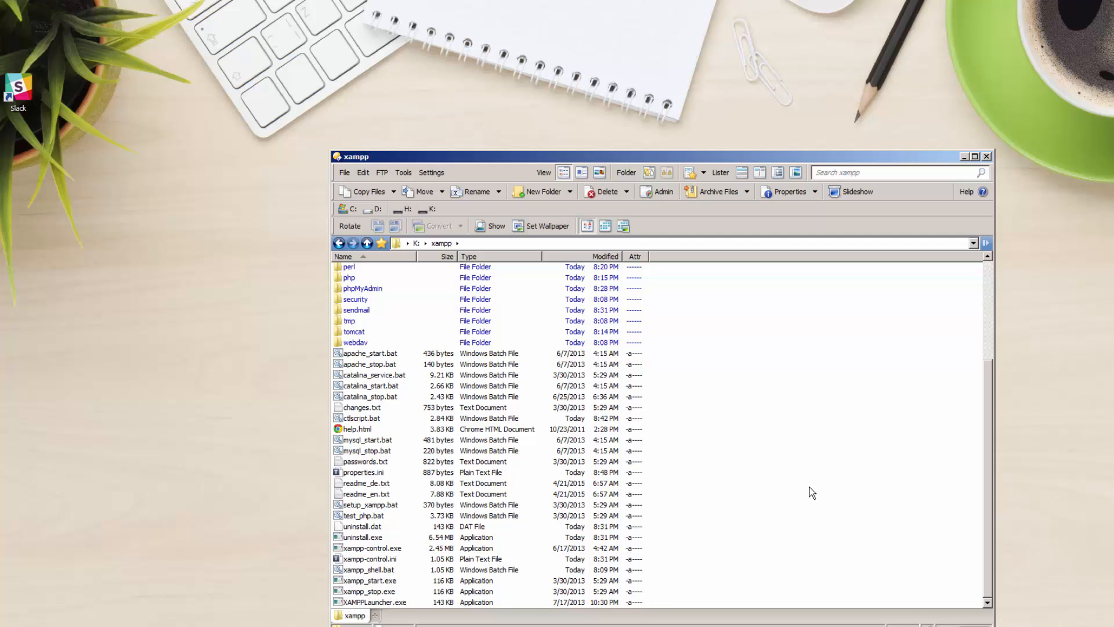
pyautogui.scroll(5, 810, 486)
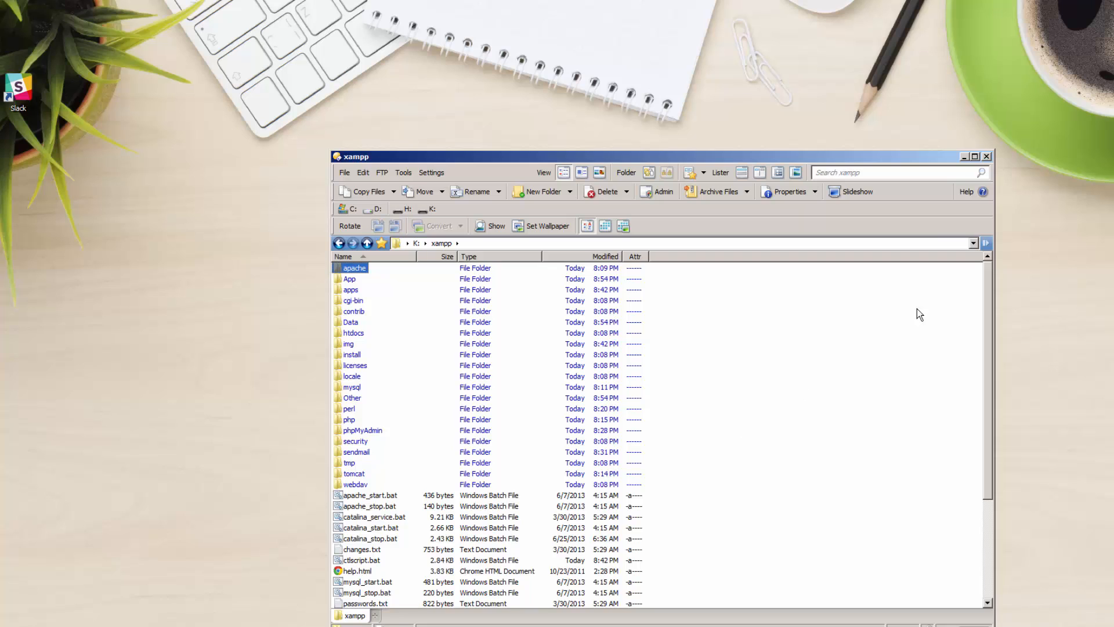
pyautogui.click(965, 156)
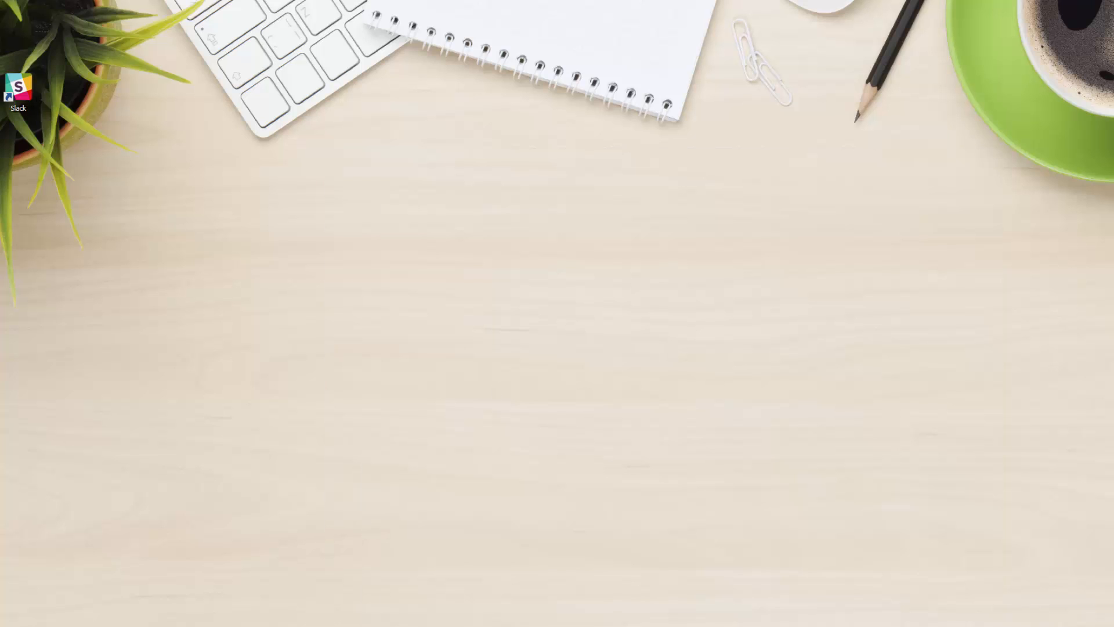
# - Restore Chrome, view the XAMPP 5.6.8 tab, close the wordpress.org tab and return to Plugins
pyautogui.click(302, 626)
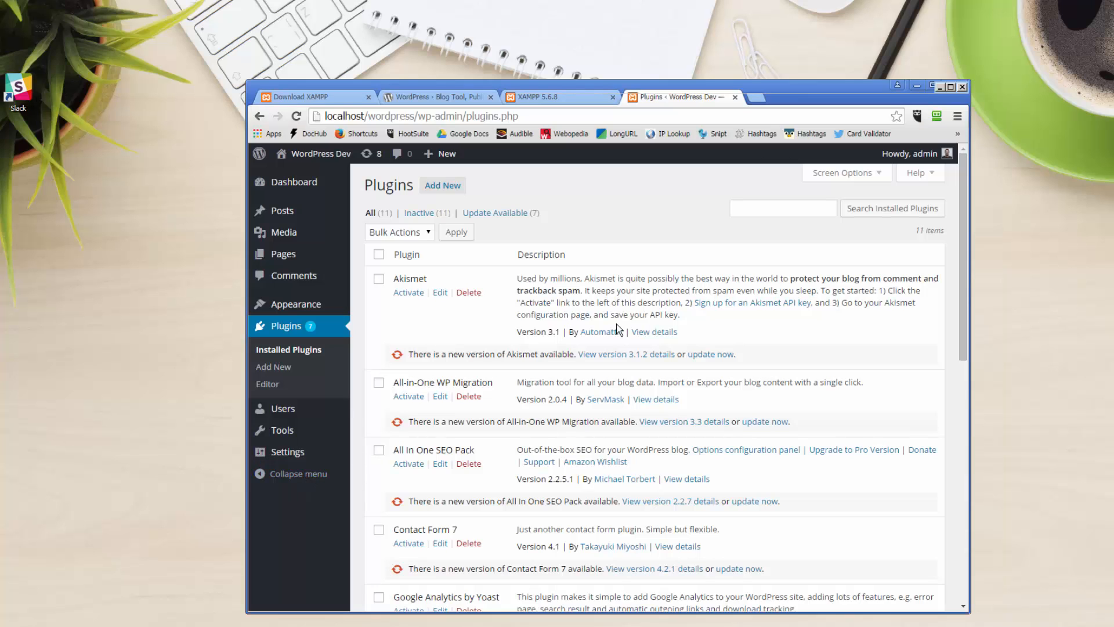
pyautogui.click(599, 171)
pyautogui.click(528, 97)
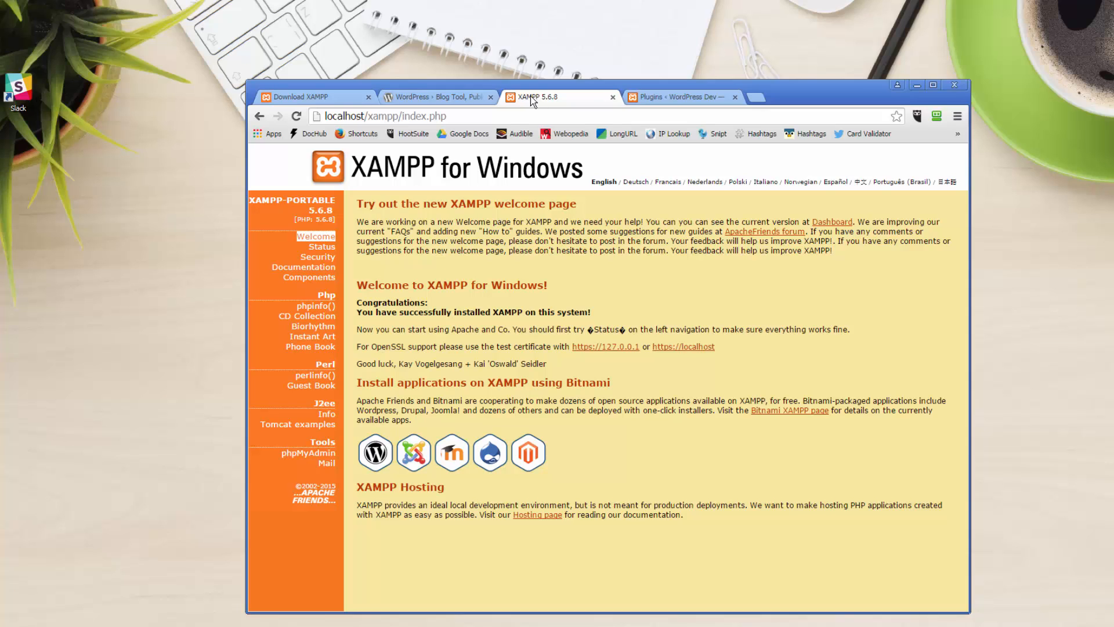
pyautogui.click(456, 97)
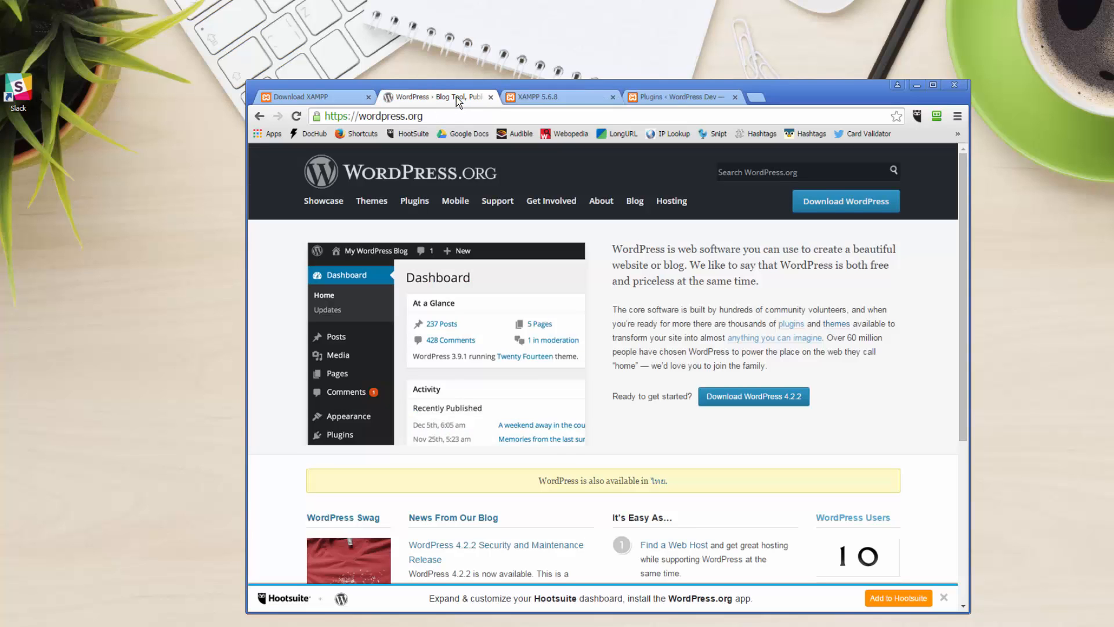
pyautogui.click(491, 97)
pyautogui.click(555, 99)
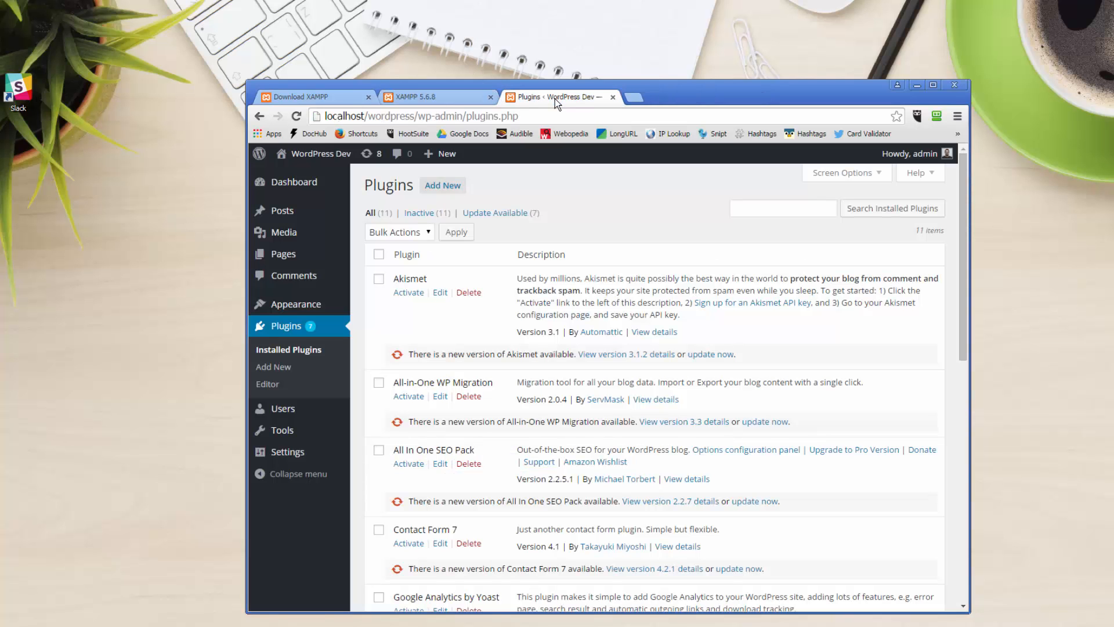